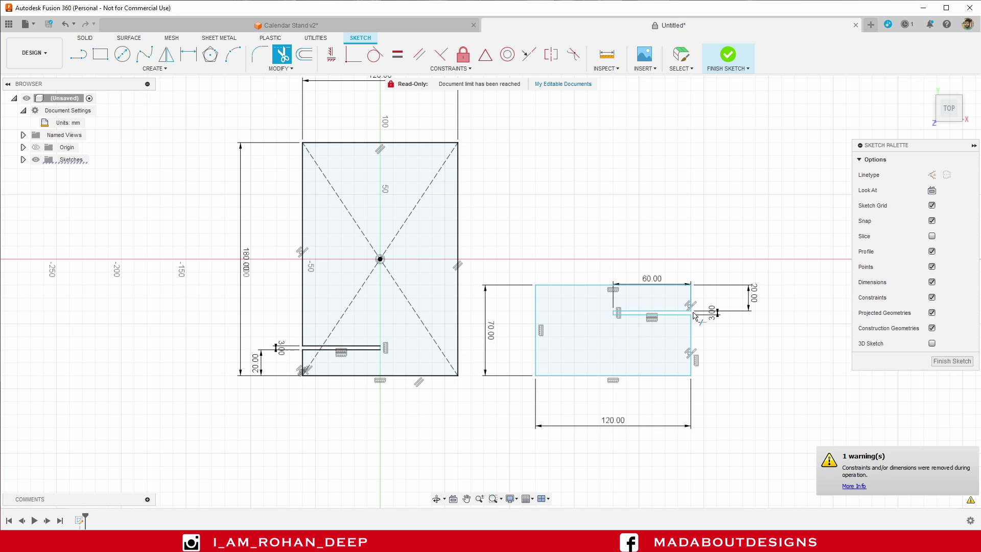
Move the 20 mm, 3 mm, 60 mm and 180 mm dimension labels of the two slotted rectangles farther away from their outlines.
key(Escape)
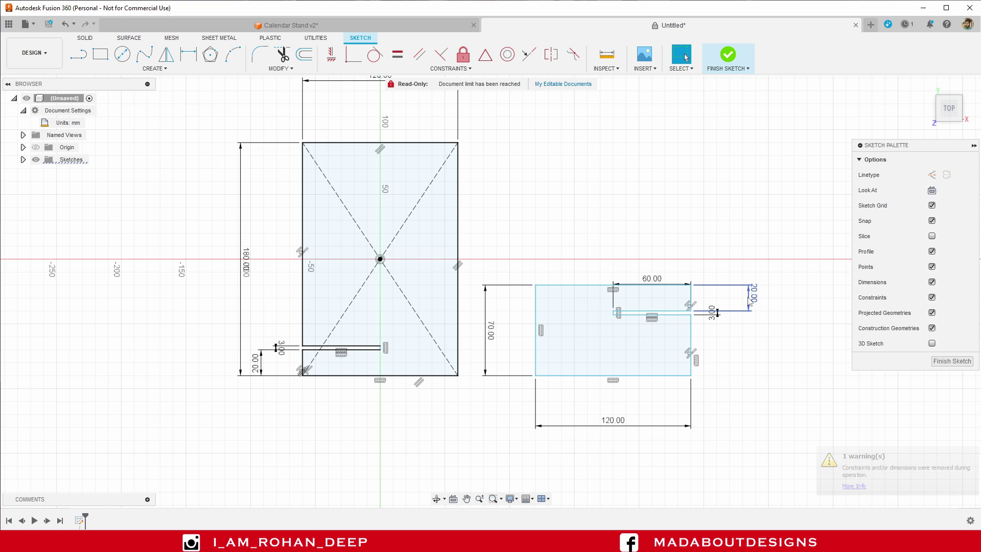
drag(749, 301, 774, 298)
drag(718, 316, 745, 333)
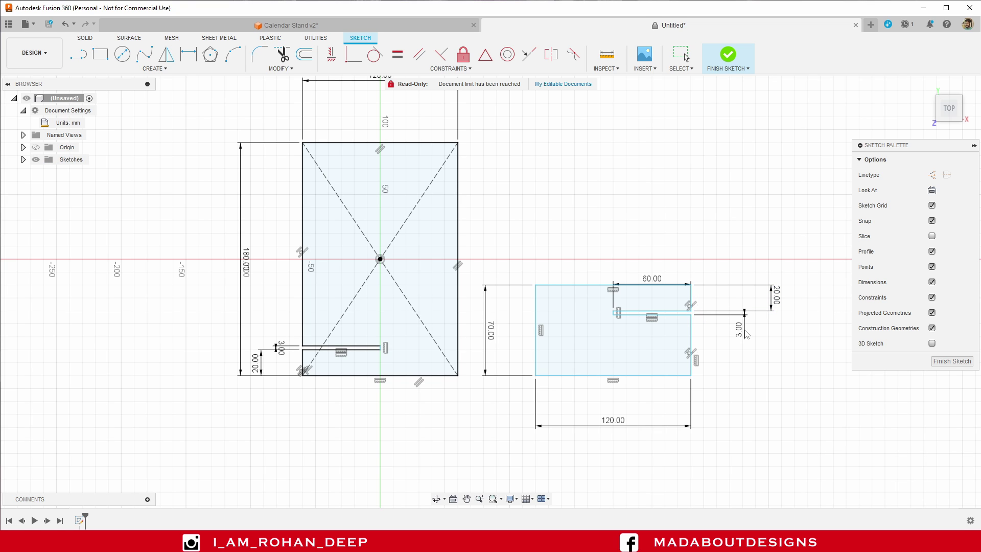
drag(657, 285, 659, 259)
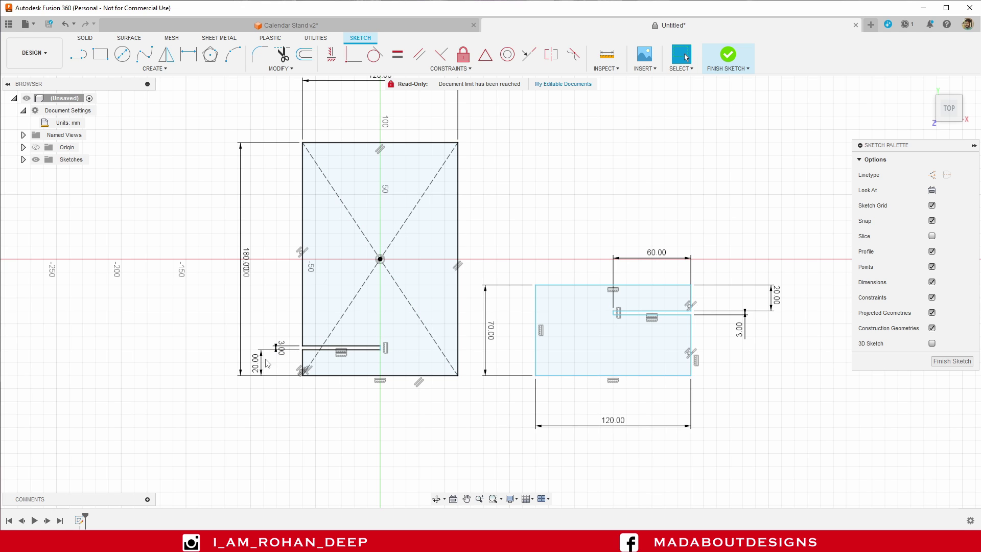
drag(248, 369, 214, 351)
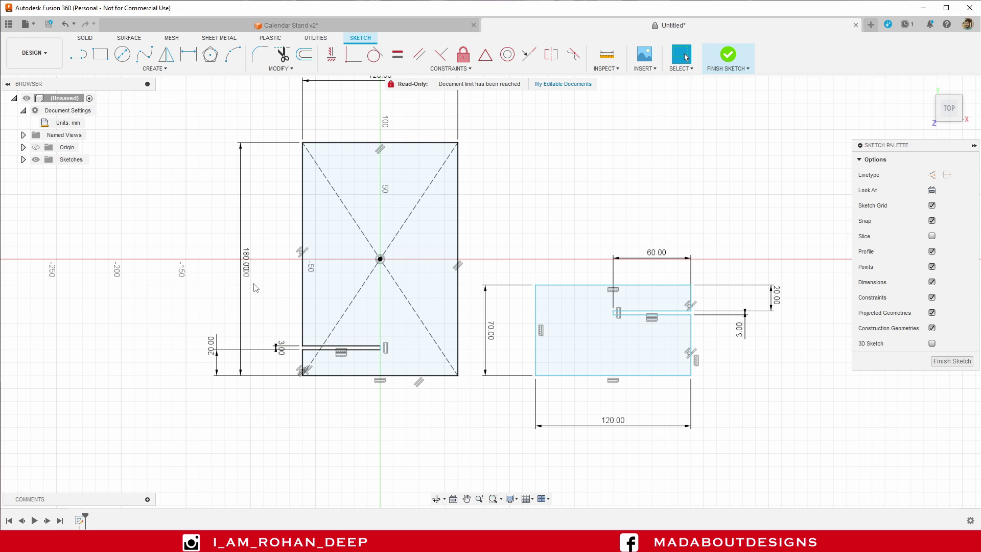
drag(248, 276, 225, 258)
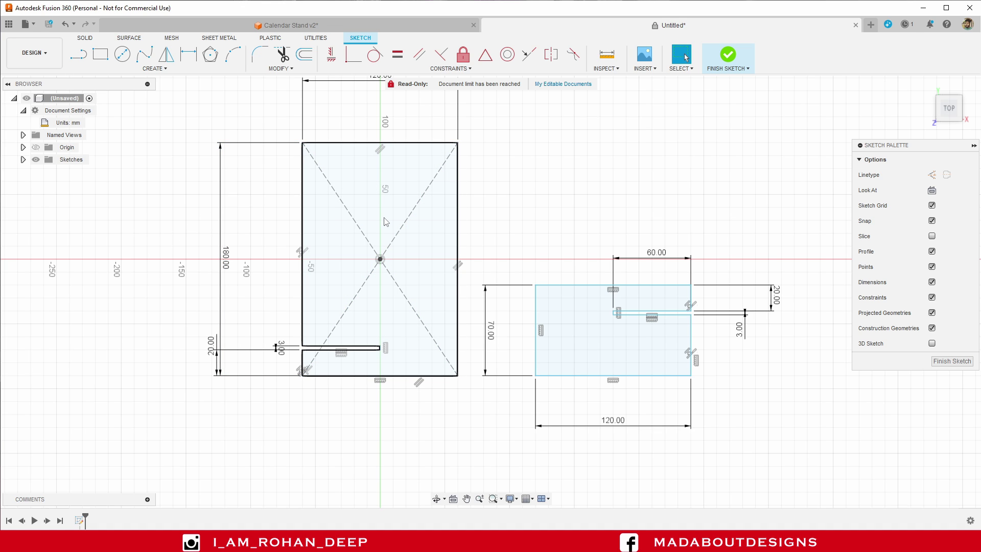
Fillet the upper-left corner of the 120 × 180 mm rectangle with a 7.5 mm radius.
click(281, 68)
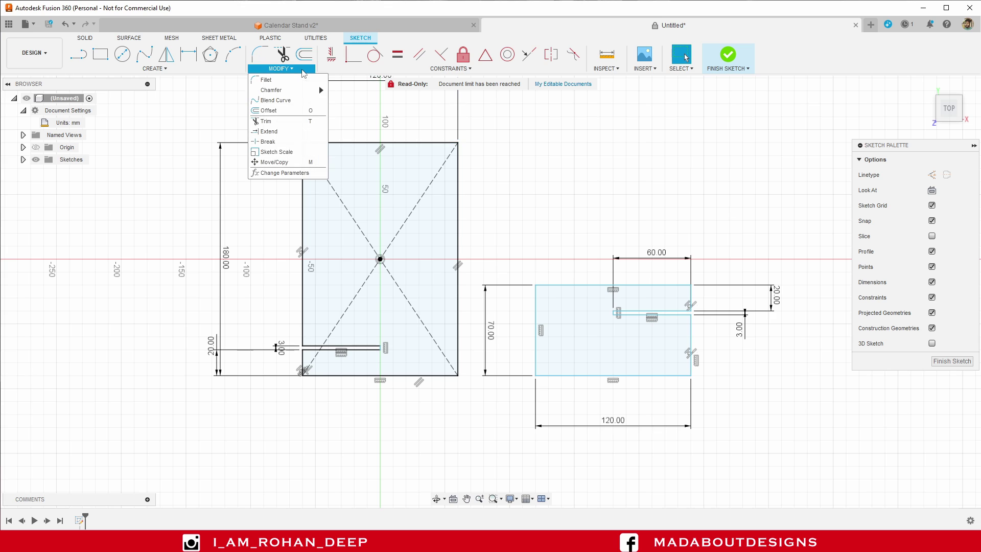
click(285, 81)
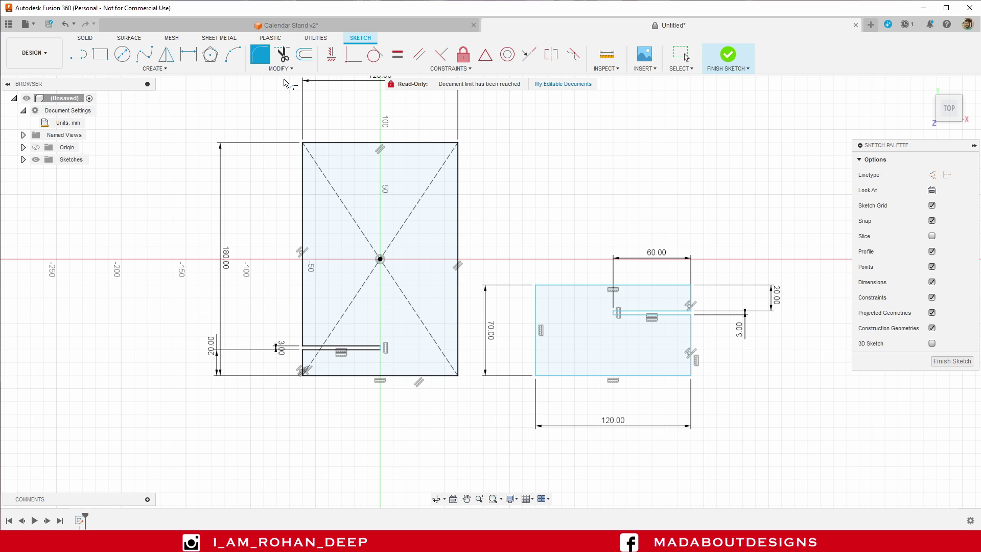
click(304, 165)
click(316, 144)
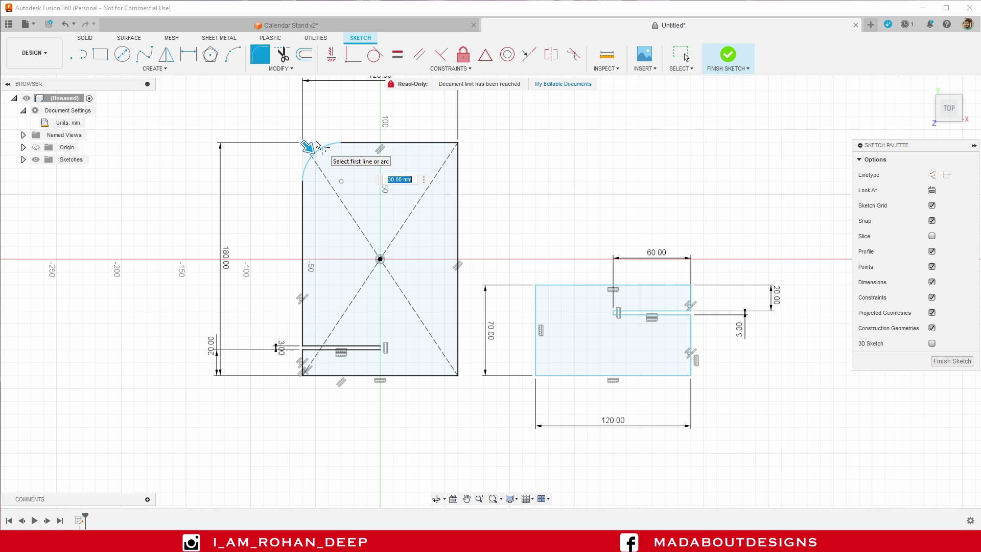
text(7.5)
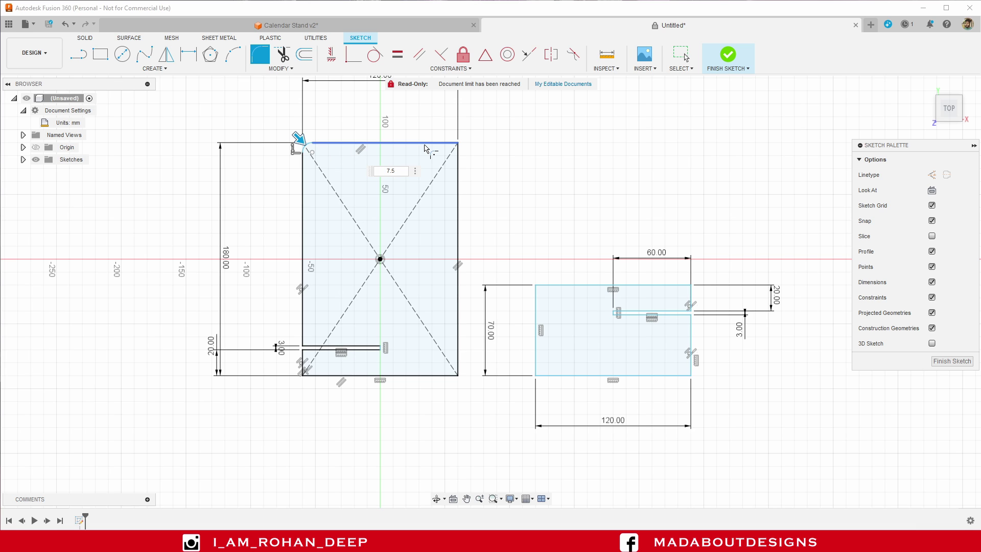
scroll(435, 155, up, 2)
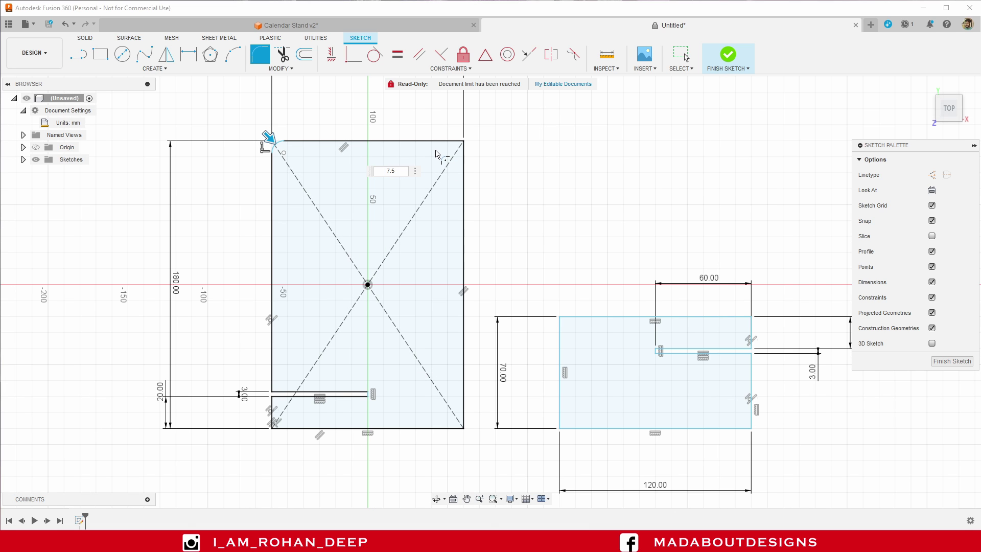
key(Return)
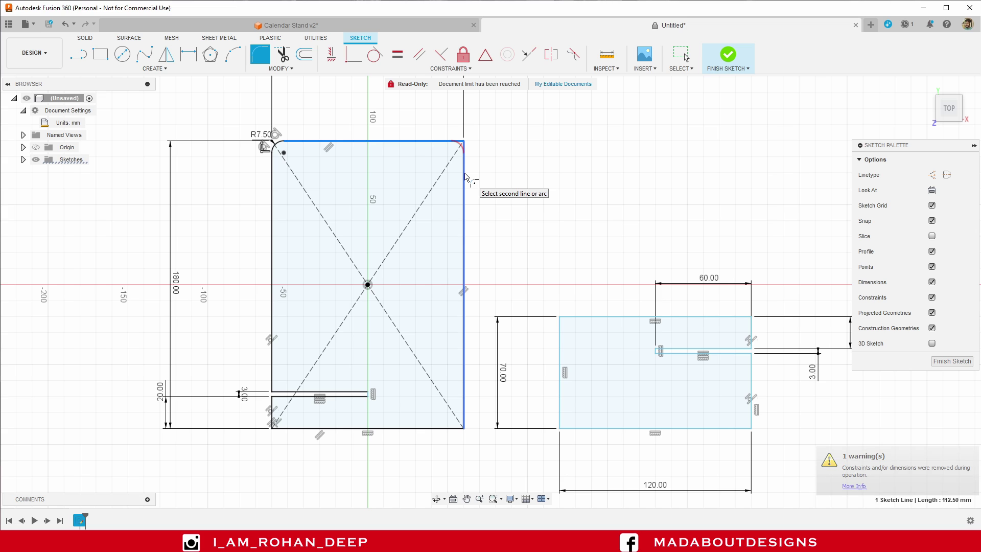
Fillet the remaining three corners of the 120 × 180 mm rectangle with the same 7.5 mm radius.
click(464, 178)
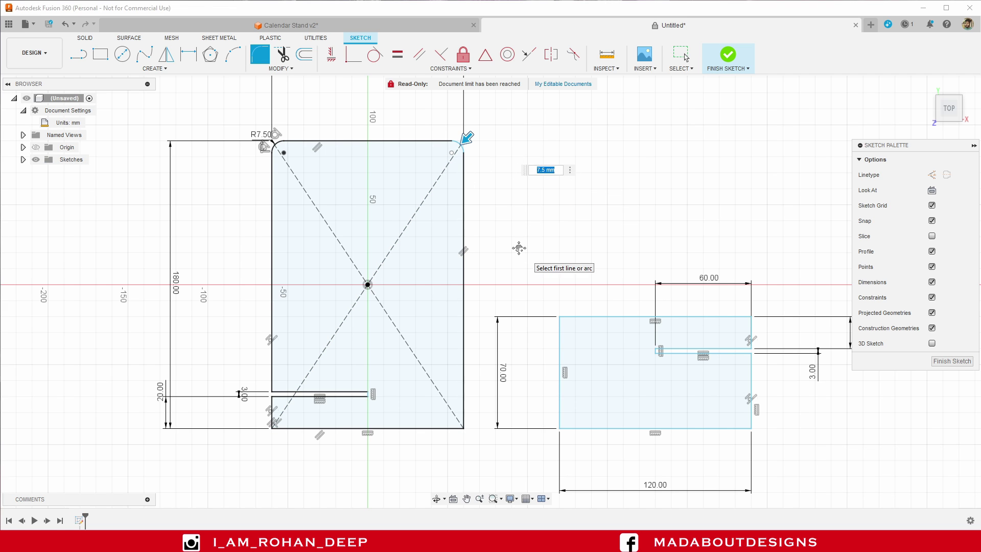
middle_drag(517, 245, 545, 219)
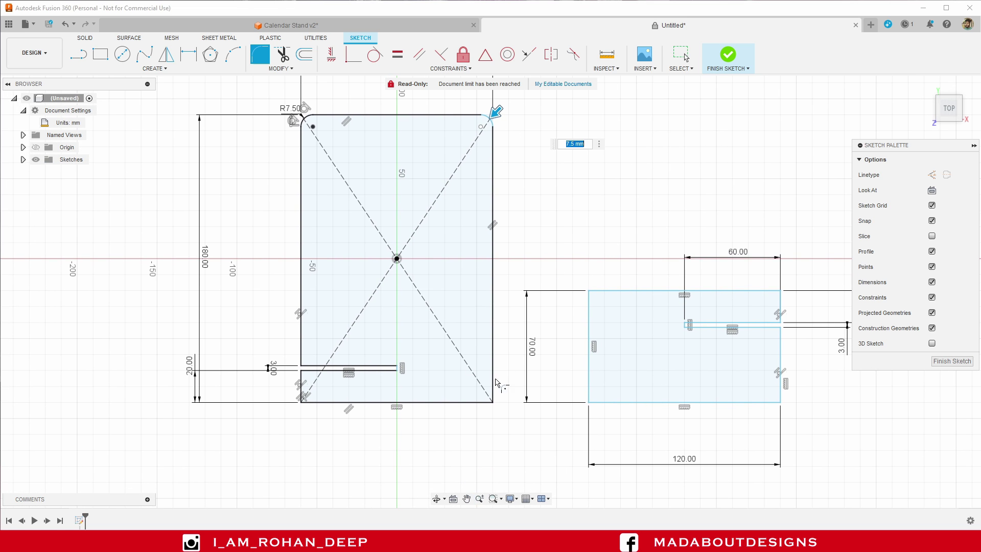
click(476, 402)
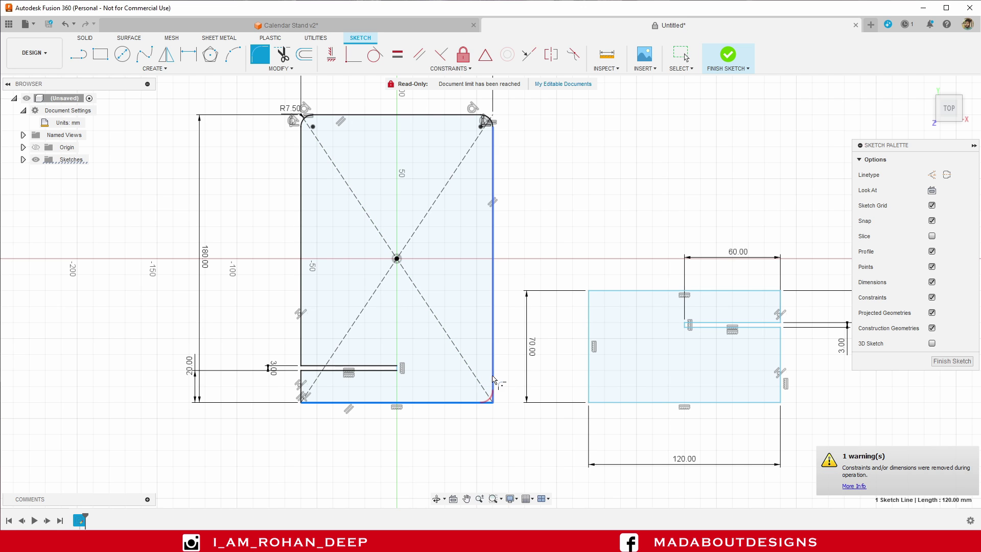
click(301, 386)
click(328, 403)
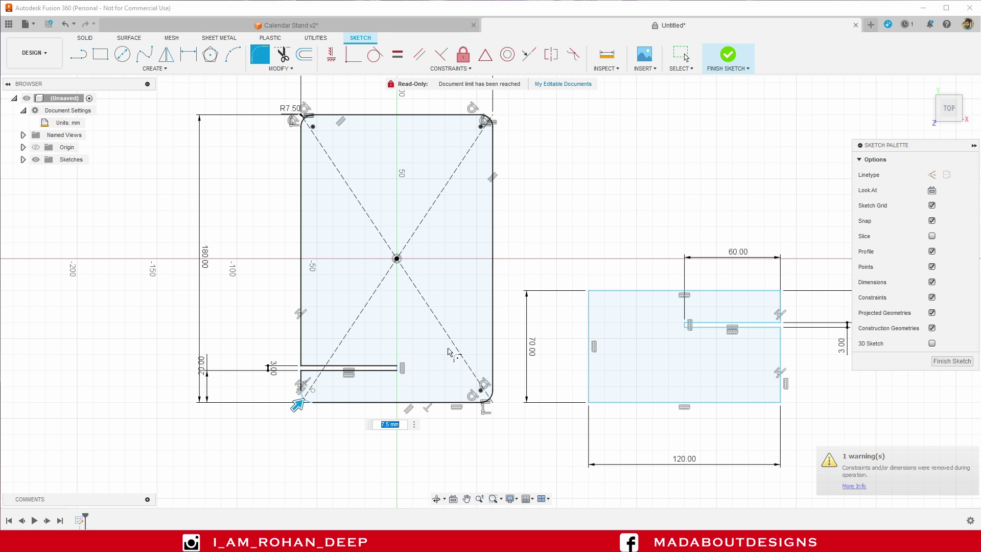
Fillet all four outer corners of the 120 × 70 mm rectangle with a 7.5 mm radius.
middle_drag(586, 315, 432, 317)
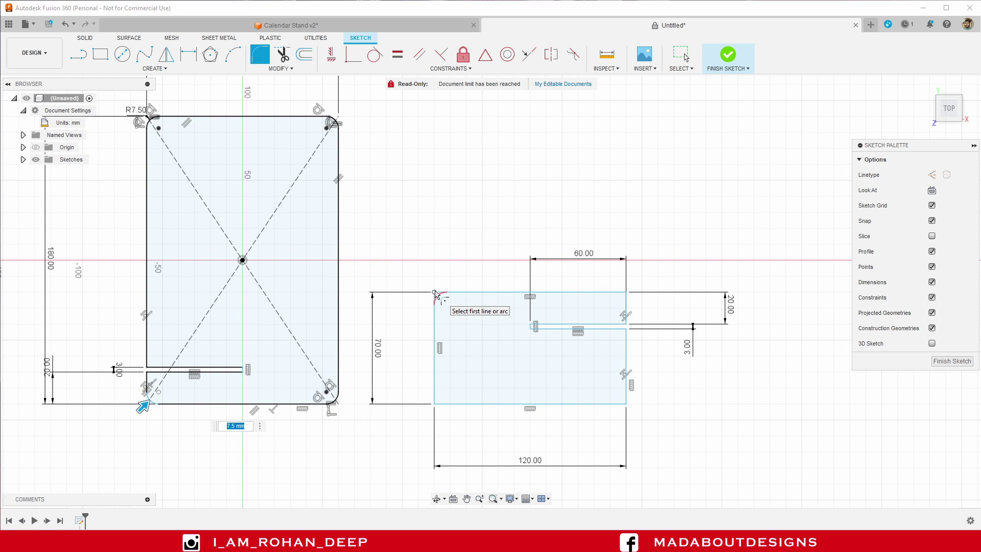
click(435, 292)
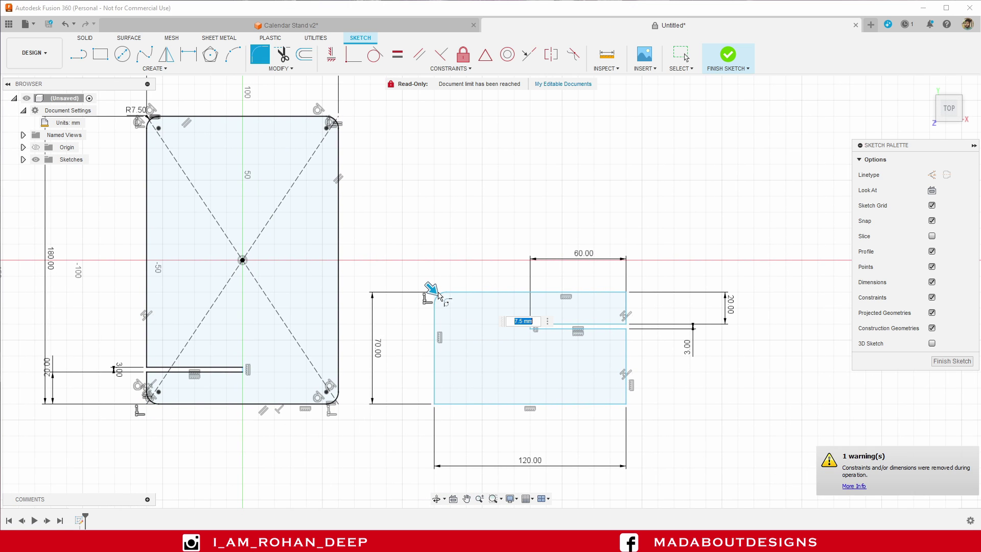
click(443, 404)
click(624, 402)
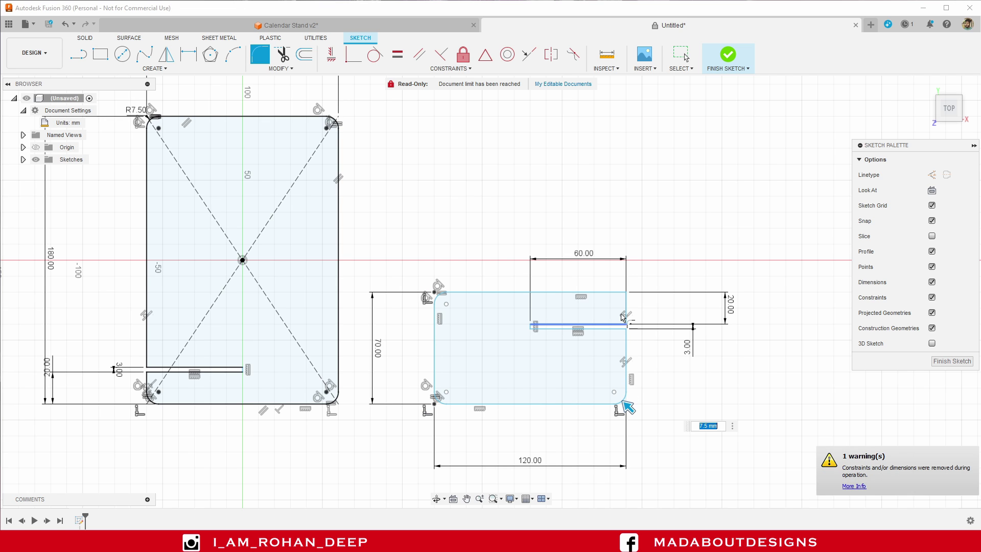
click(626, 293)
scroll(643, 246, down, 2)
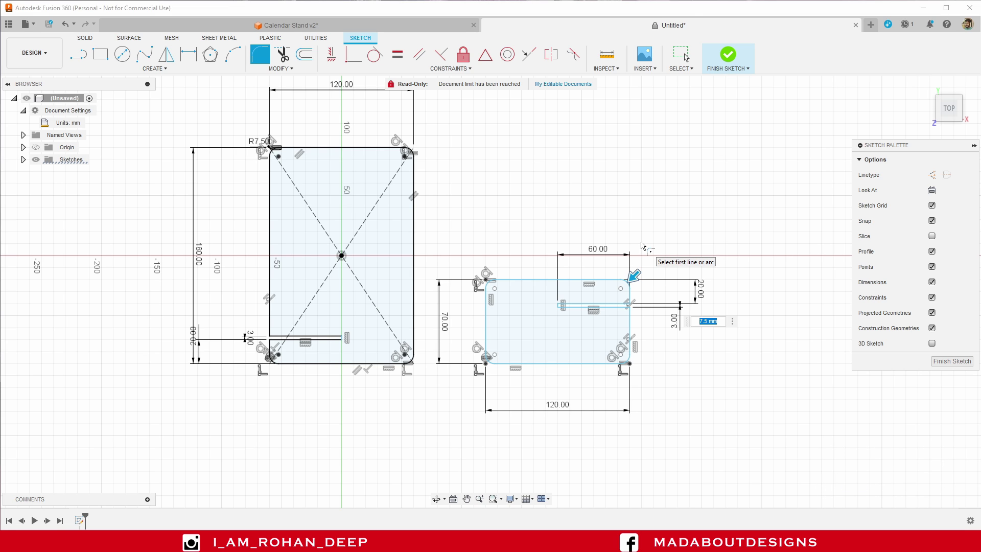
key(Escape)
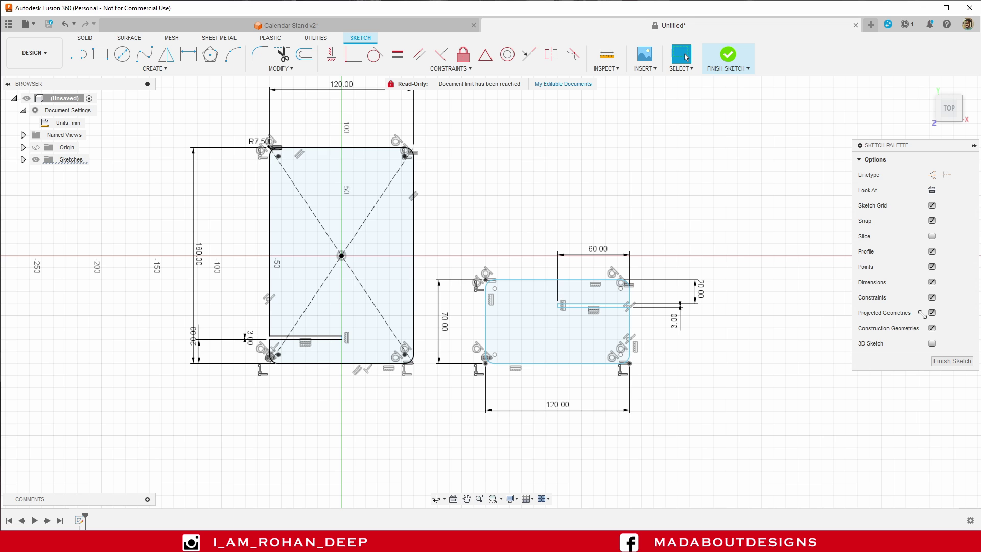
Hide the constraint symbols in the sketch and finish the sketch.
click(932, 297)
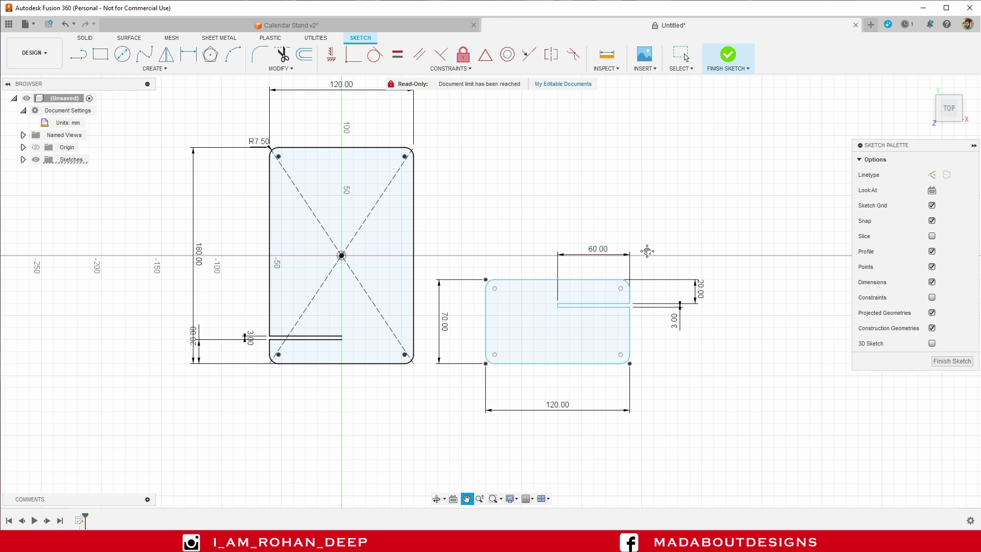
mouse_move(648, 262)
middle_down()
mouse_move(702, 263)
mouse_move(719, 297)
middle_up()
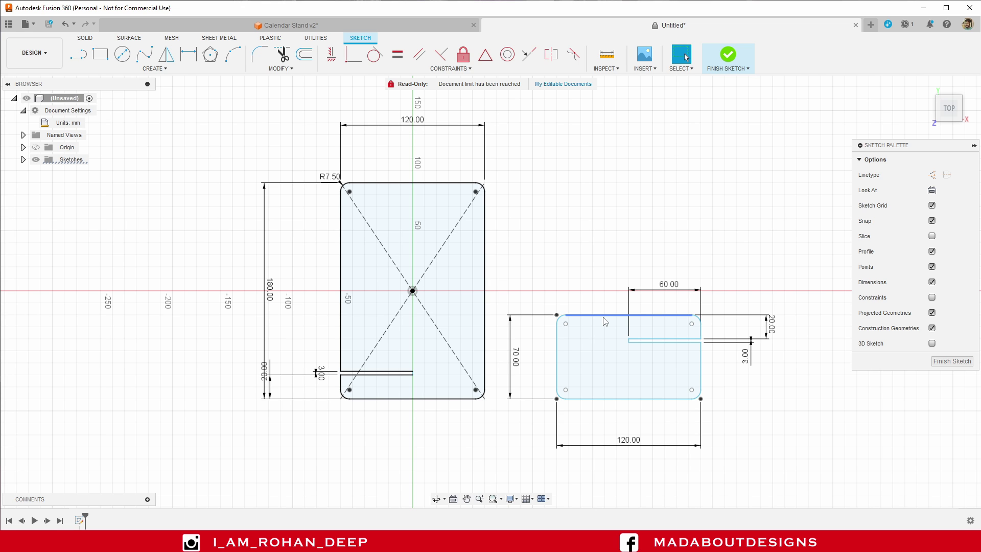
click(730, 58)
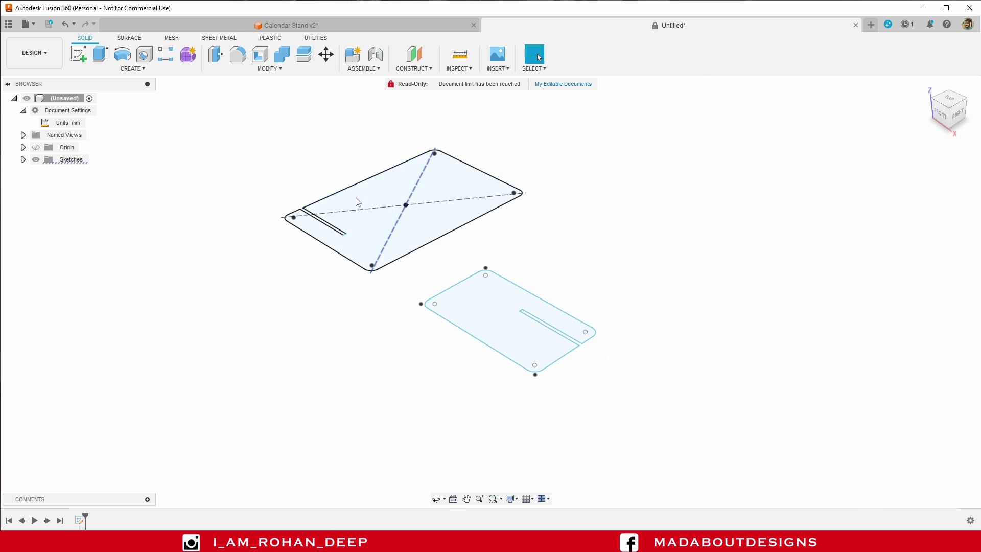
Extrude both slotted rectangle profiles 3 mm as new bodies.
click(100, 54)
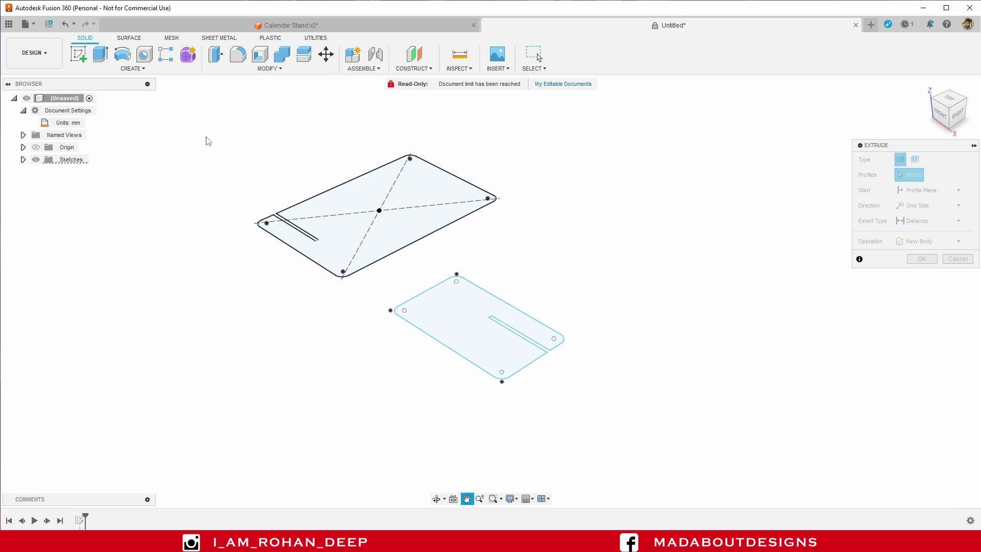
click(378, 207)
click(445, 314)
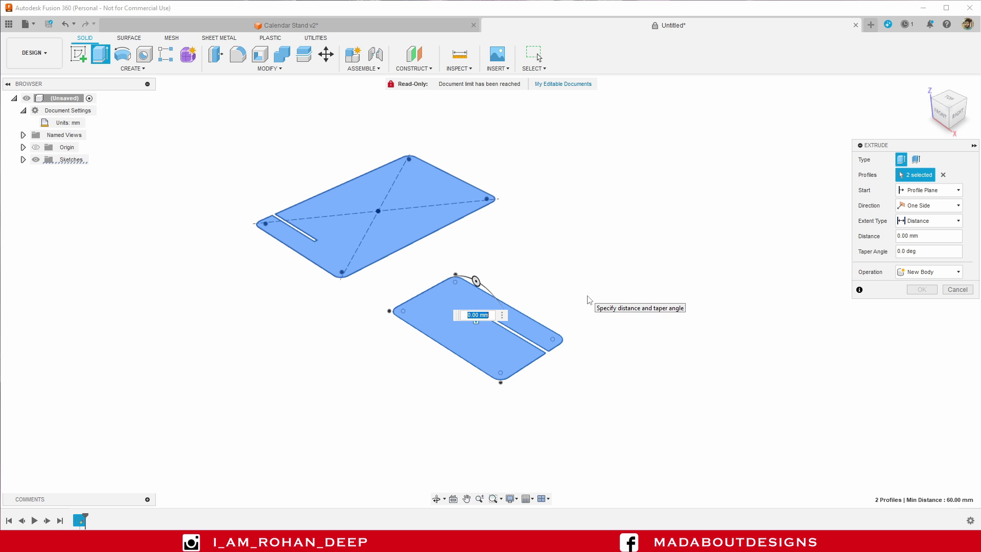
text(3)
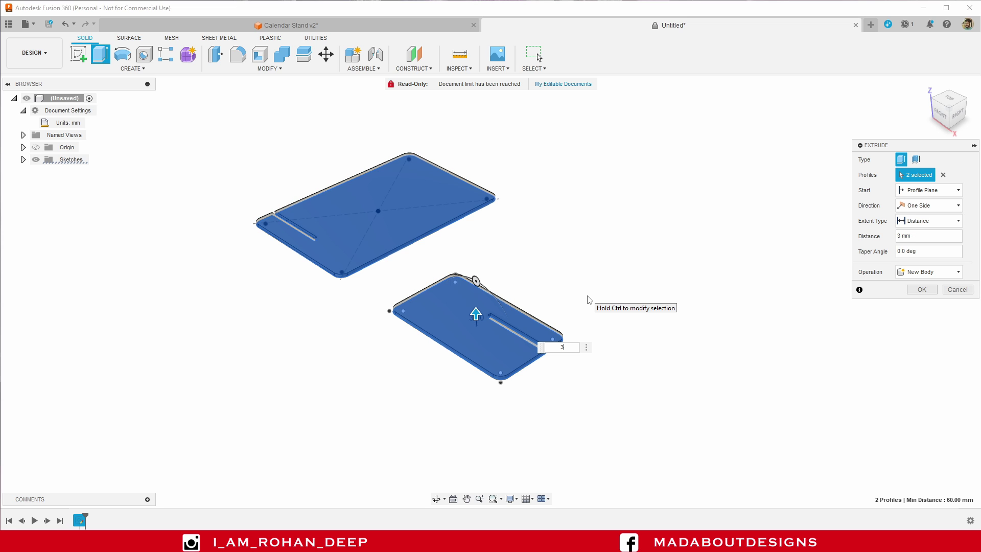
key(Return)
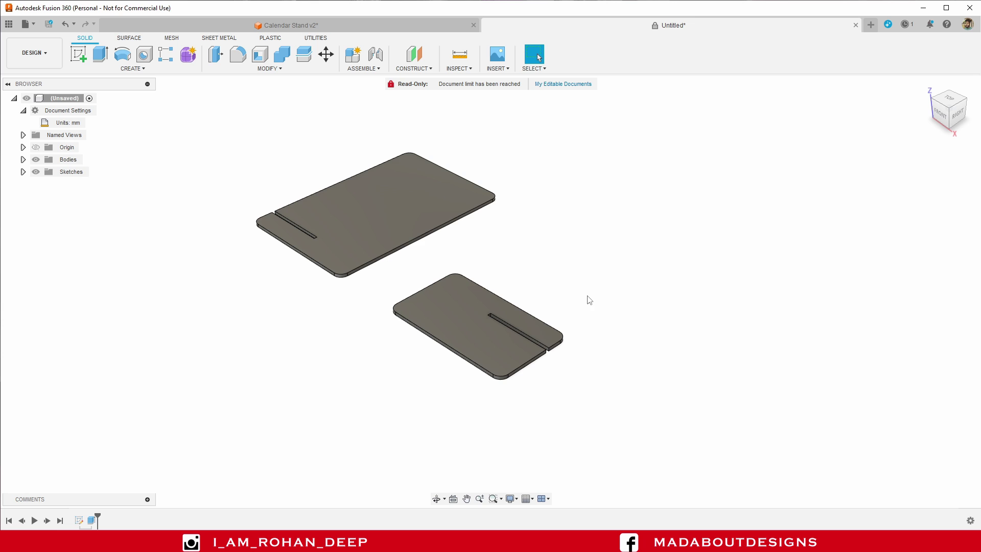
Start a new sketch on the top face of the larger plate.
shift+middle_drag(270, 318, 270, 291)
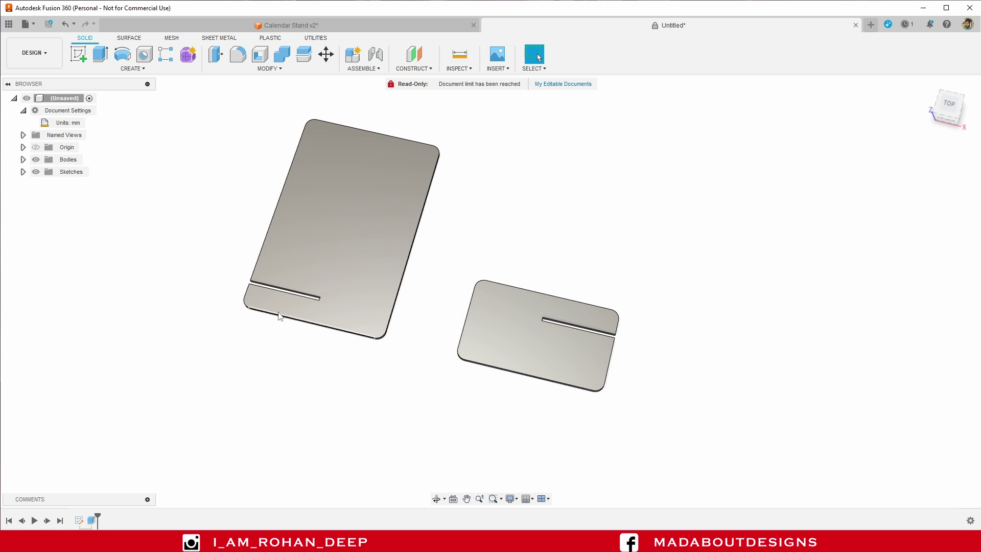
scroll(273, 290, up, 2)
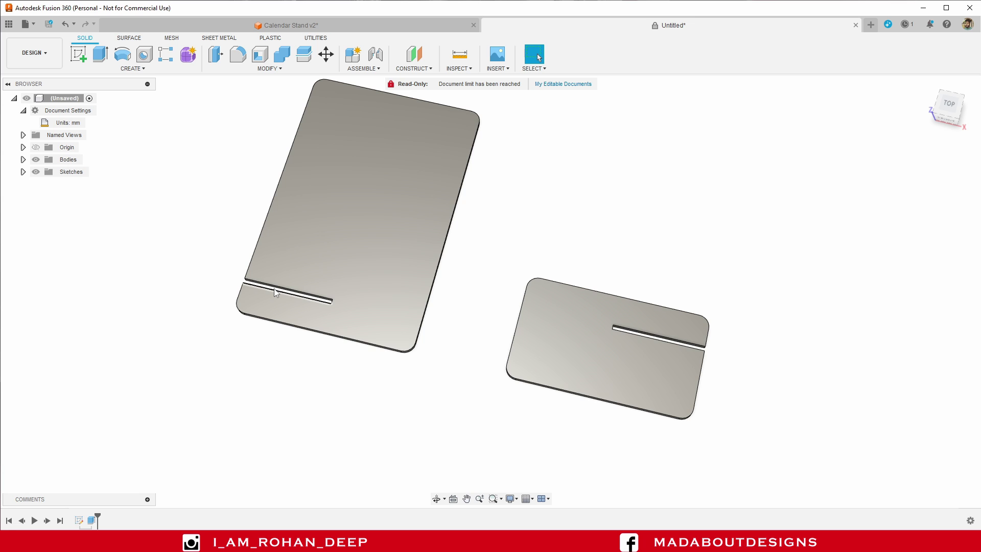
shift+middle_drag(462, 351, 455, 324)
scroll(380, 299, up, 1)
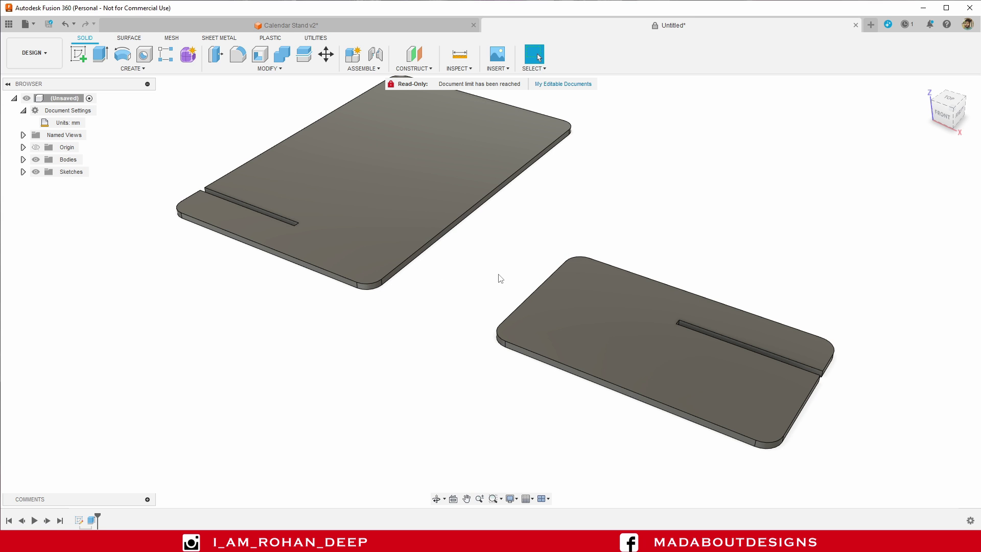
scroll(501, 277, down, 2)
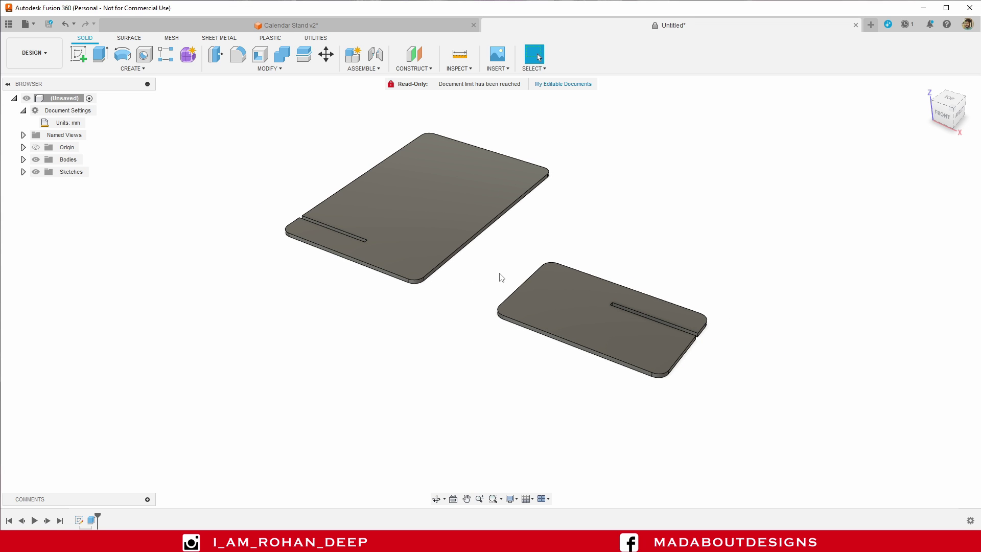
shift+middle_drag(502, 277, 536, 308)
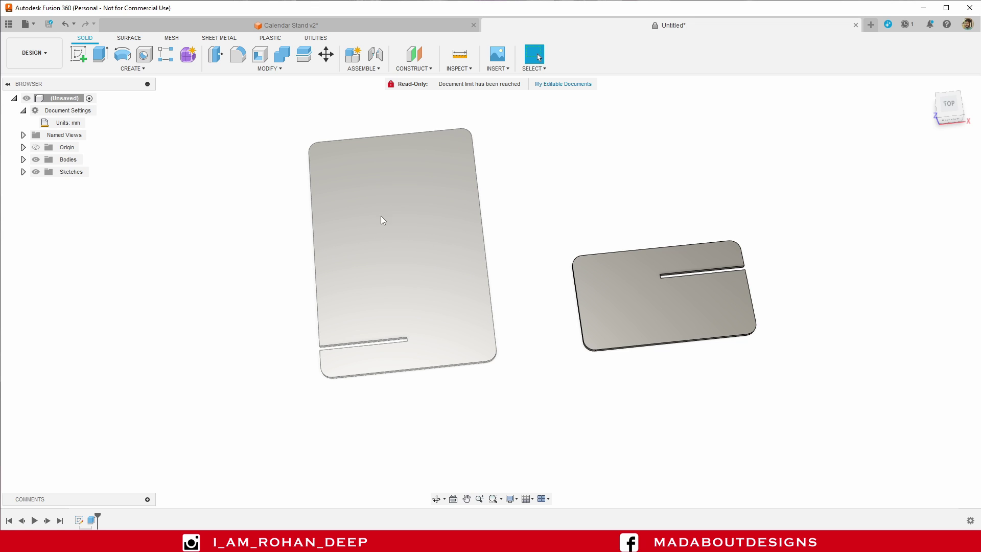
click(417, 222)
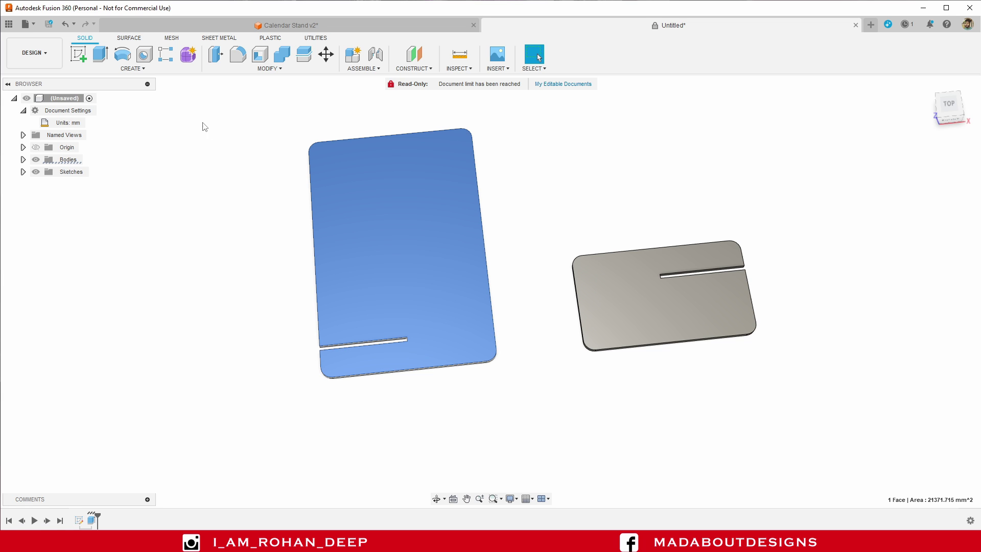
click(80, 55)
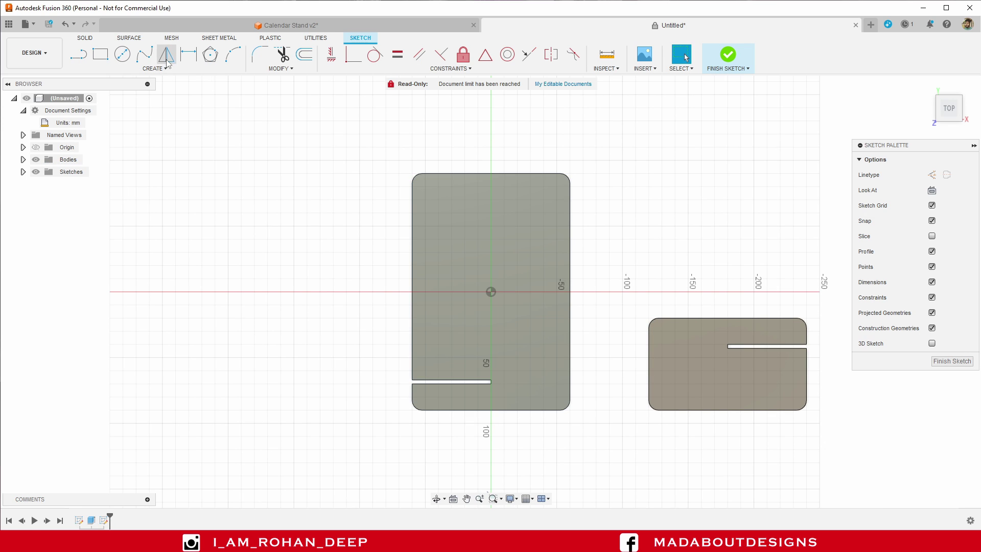
Sketch a rectangle 3 mm wide and 8 mm high near the larger plate's left edge, above the horizontal axis.
click(107, 56)
scroll(400, 328, up, 2)
middle_drag(431, 310, 366, 342)
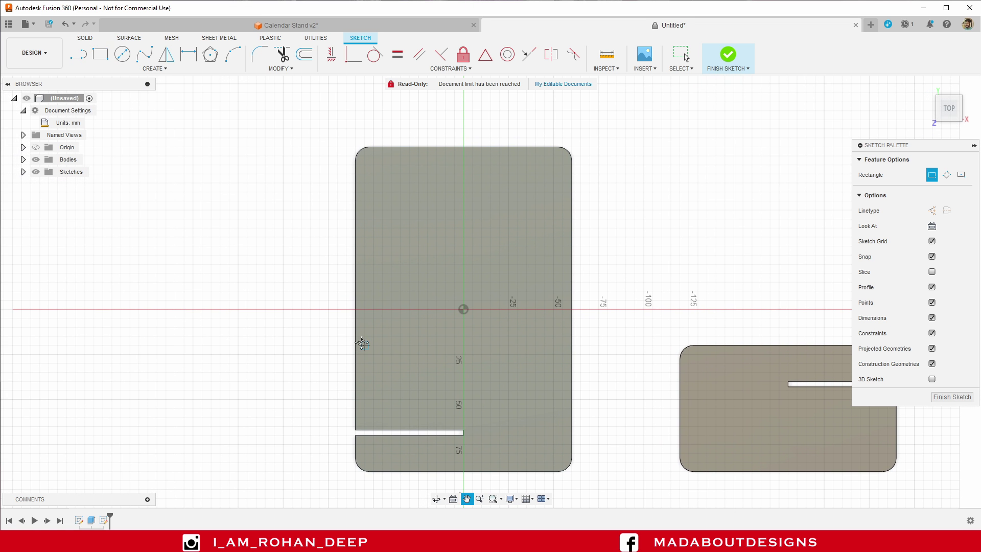
scroll(369, 245, up, 1)
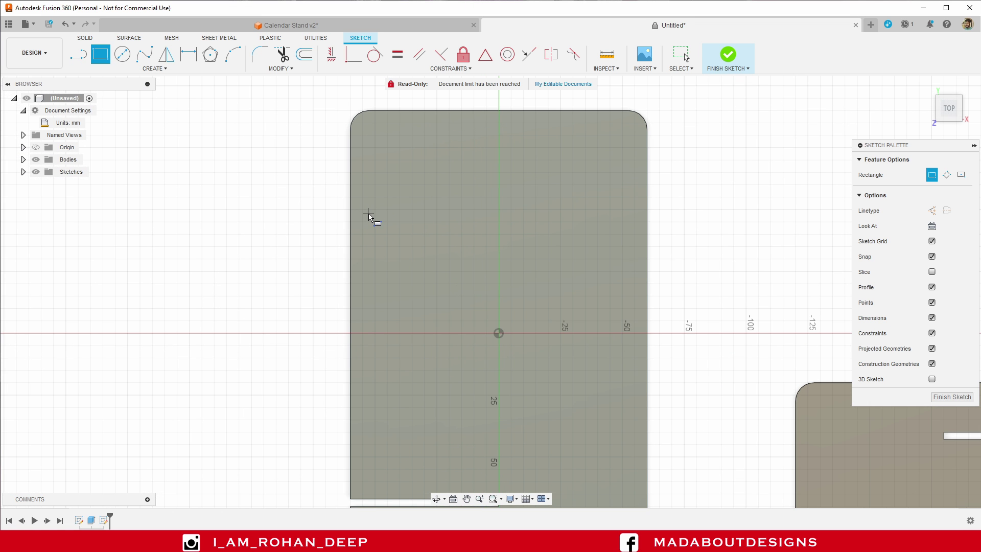
click(368, 210)
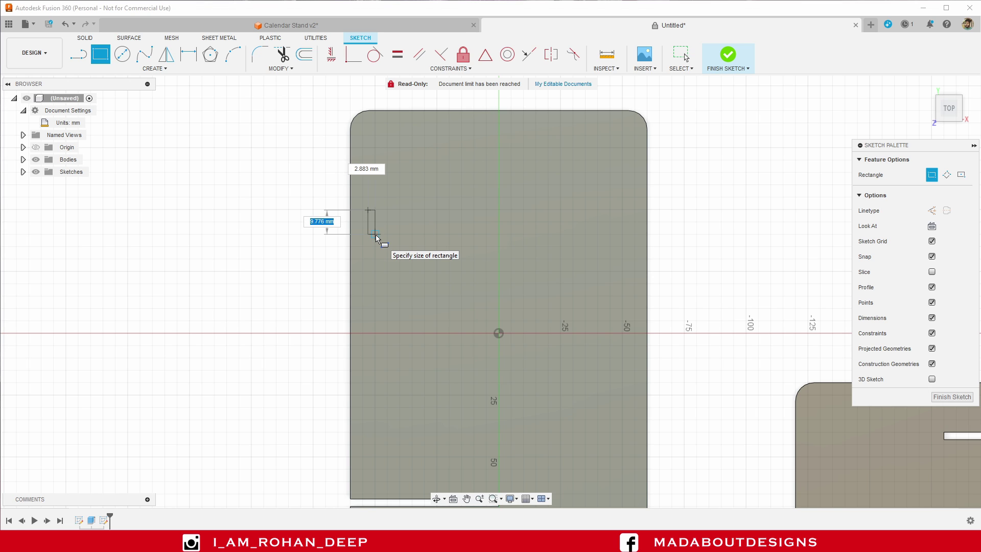
text(8)
key(Tab)
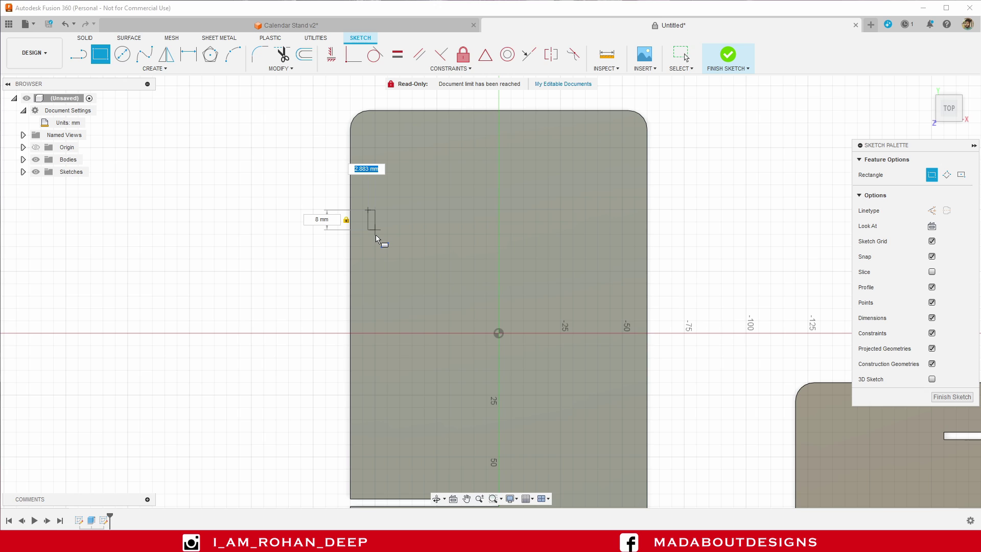
text(3)
key(Tab)
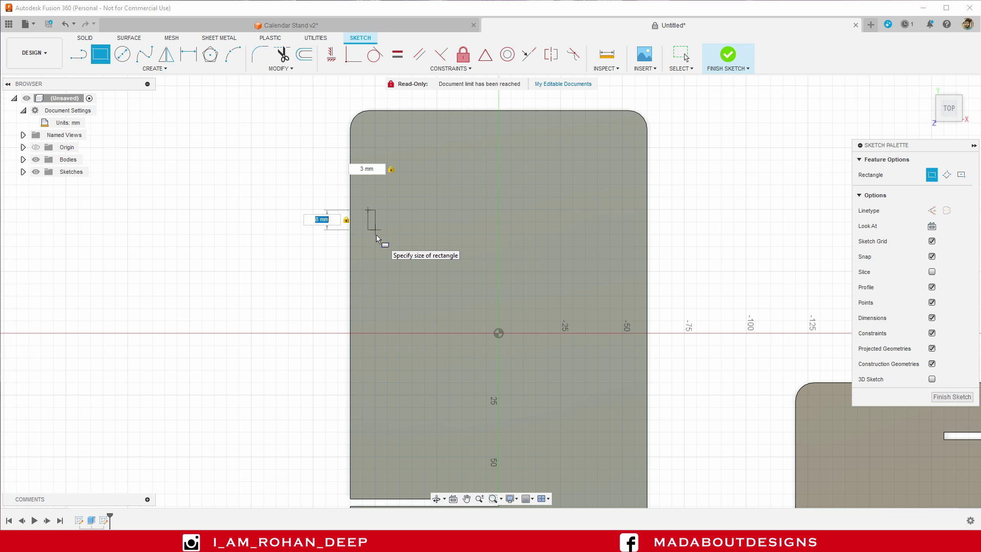
key(Return)
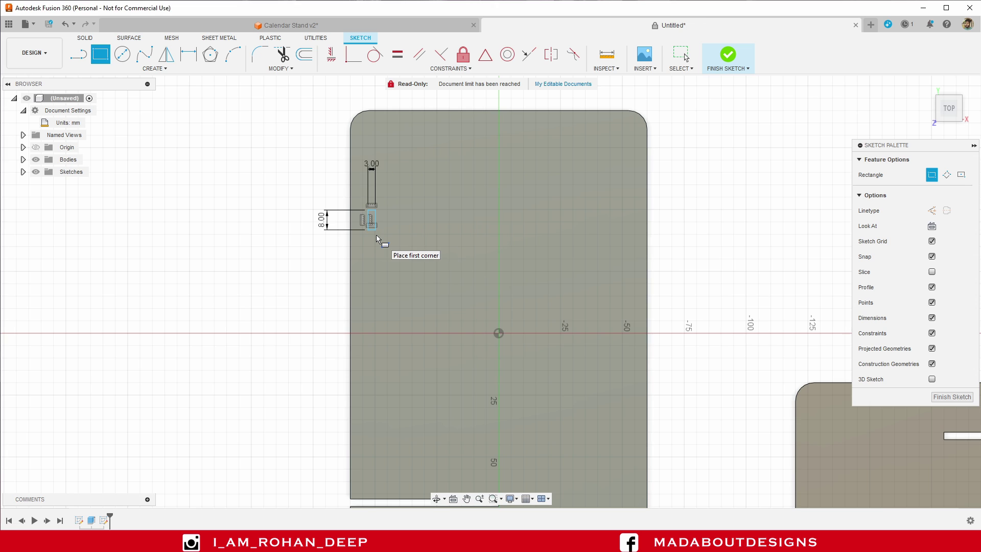
Sketch a second 3 × 8 mm rectangle directly below the first one, aligned with its vertical sides.
scroll(376, 238, up, 2)
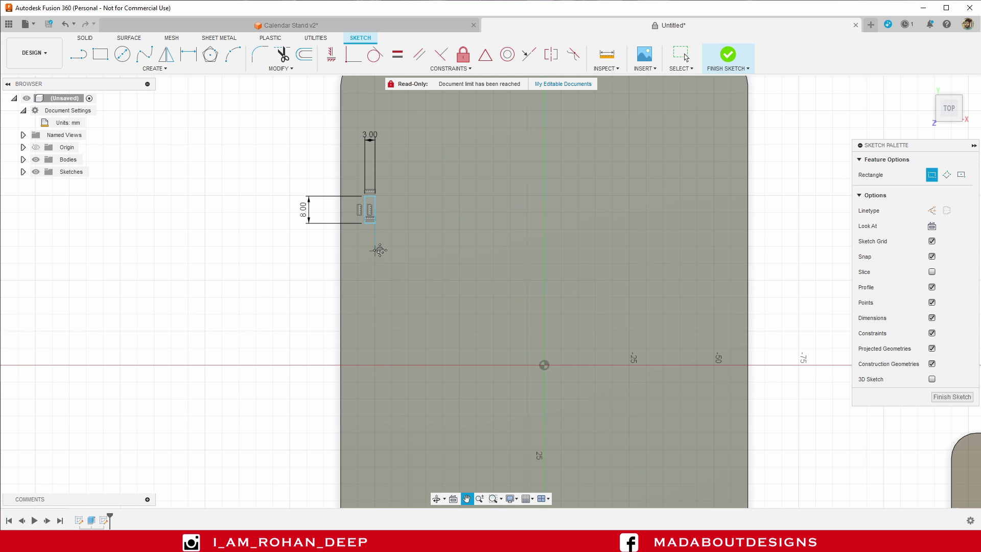
middle_drag(378, 251, 381, 208)
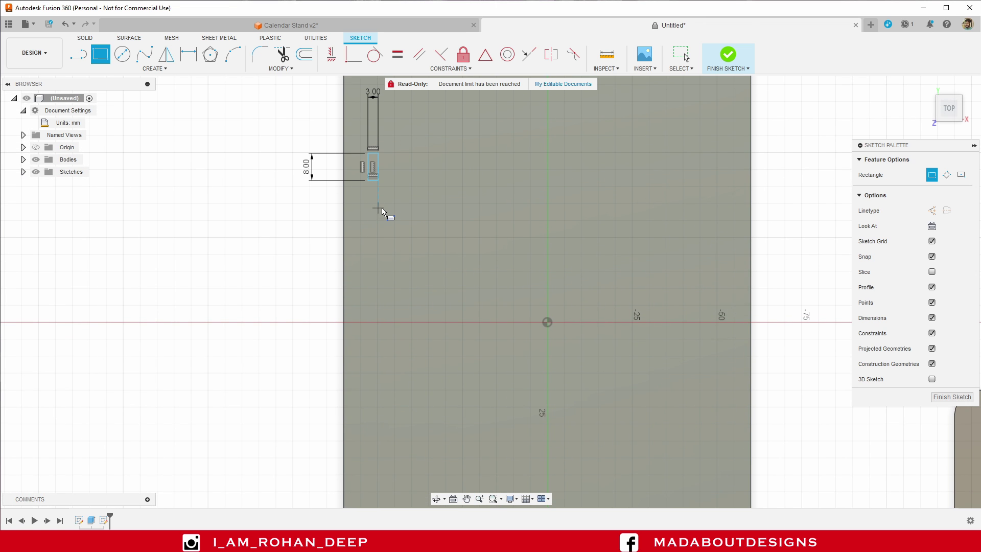
click(378, 277)
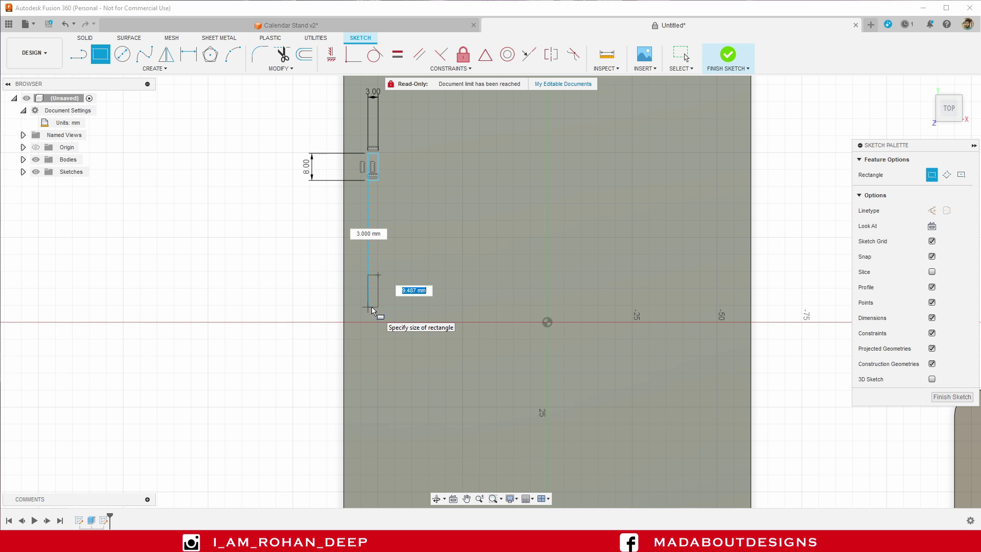
text(8)
key(Tab)
text(3)
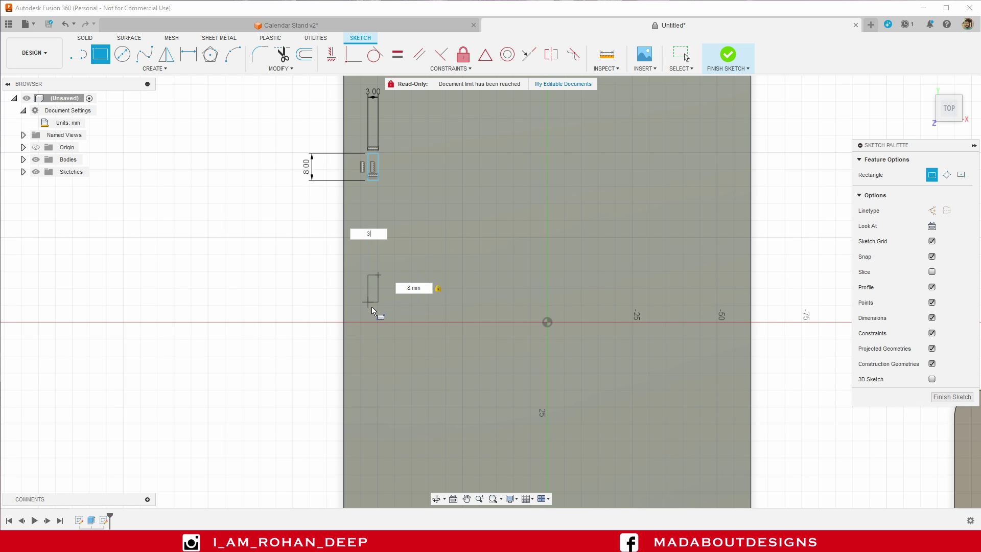
key(Return)
key(Escape)
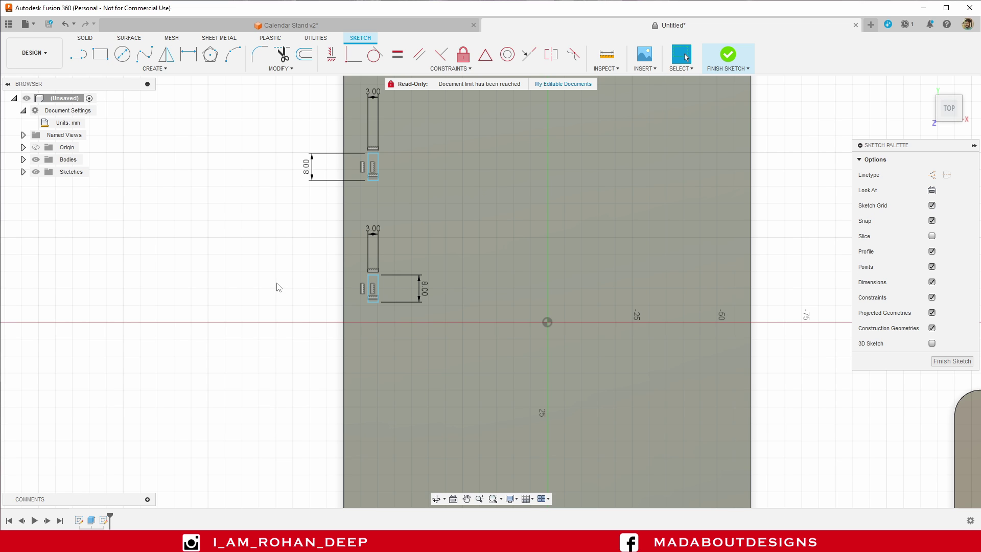
Dimension the distance between the top edges of the two small rectangles to 35 mm.
middle_drag(269, 289, 267, 366)
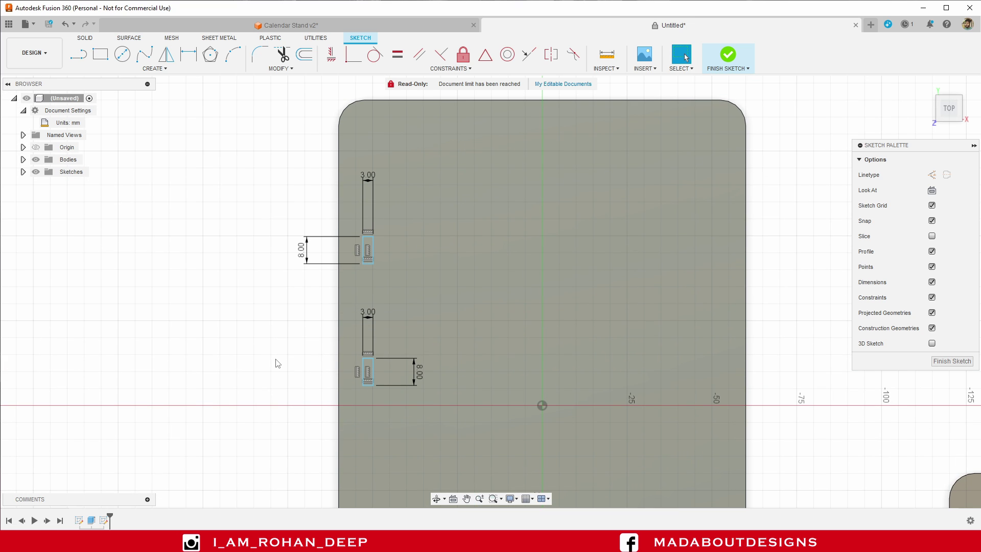
key(d)
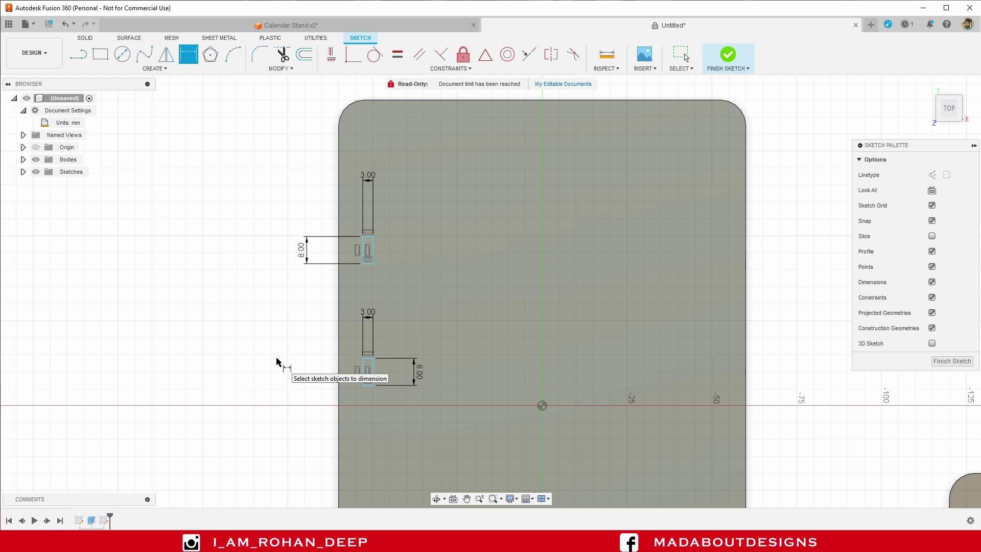
scroll(365, 240, up, 3)
click(368, 237)
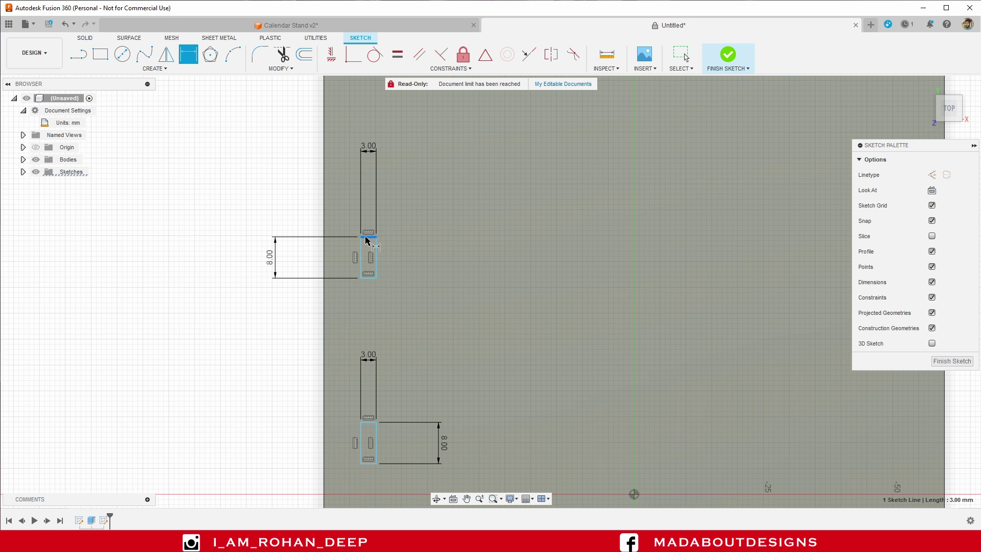
click(368, 422)
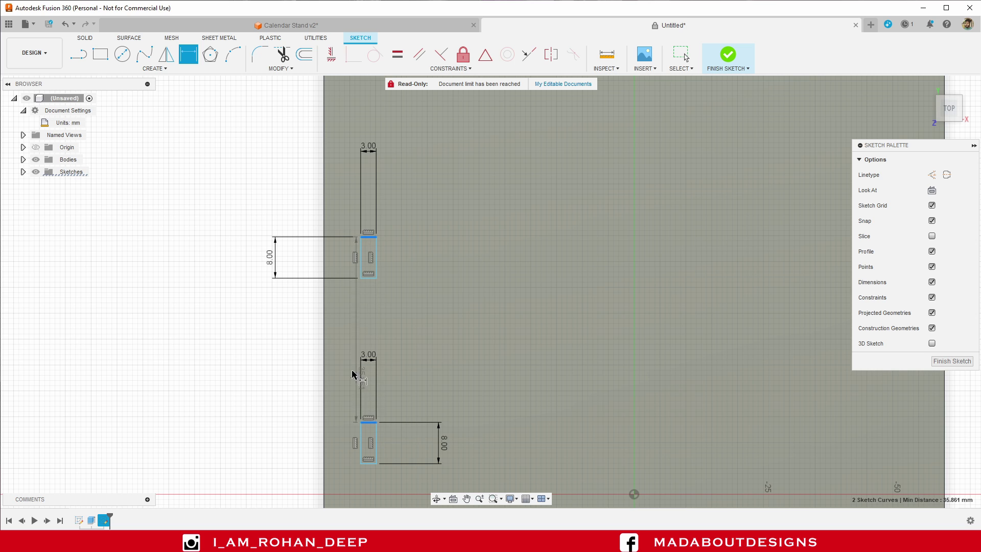
click(472, 335)
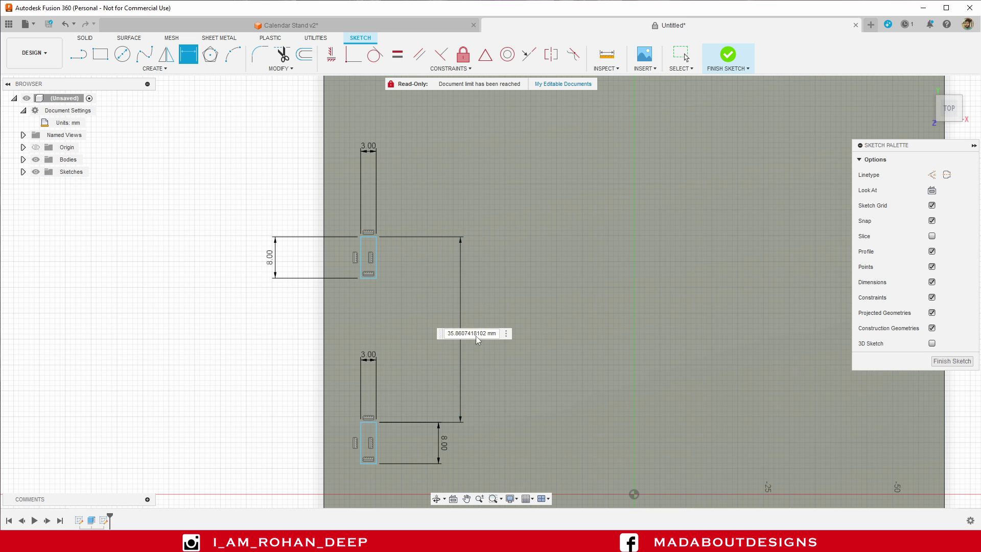
scroll(505, 321, down, 2)
middle_drag(525, 301, 500, 244)
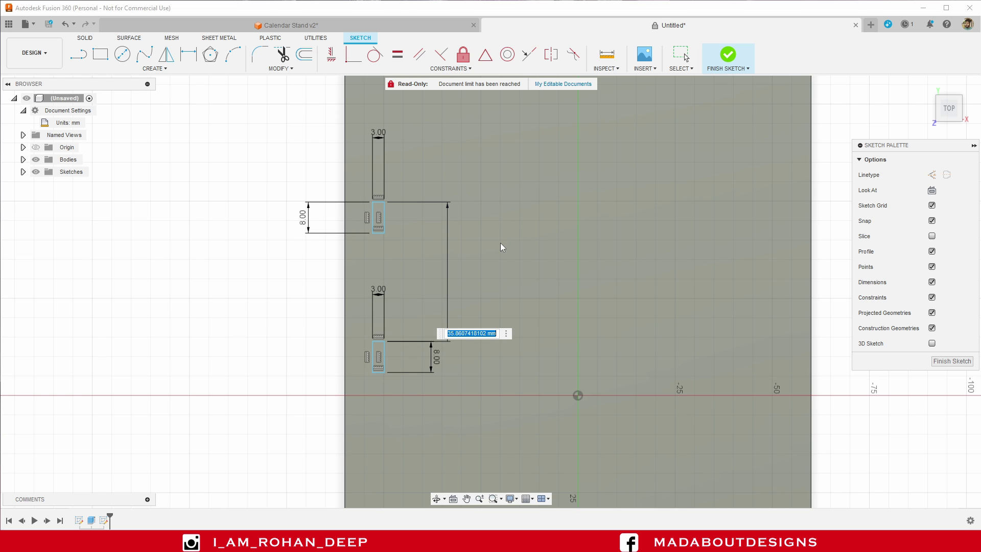
text(35)
key(Return)
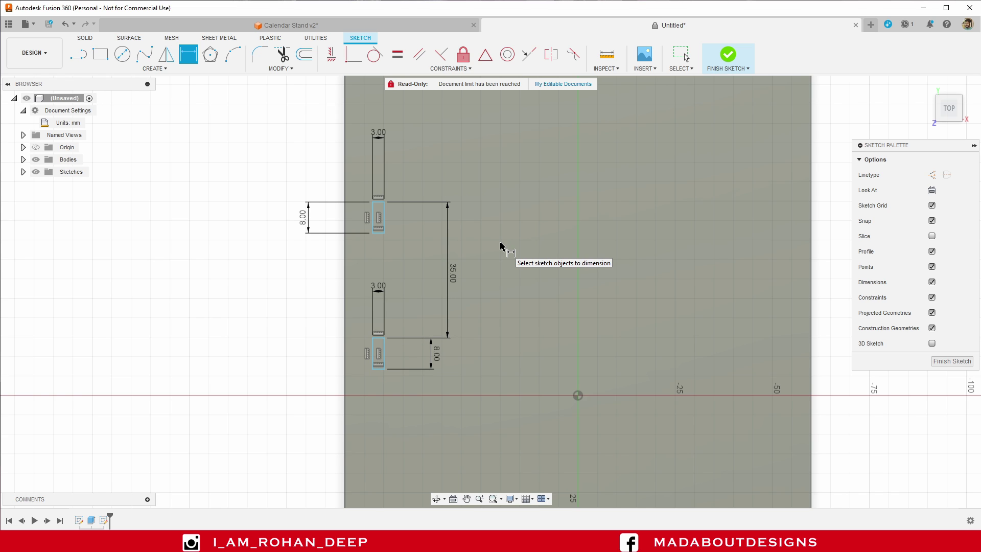
Dimension the upper small rectangle's top edge 50 mm from the plate's top edge.
middle_drag(387, 235, 398, 342)
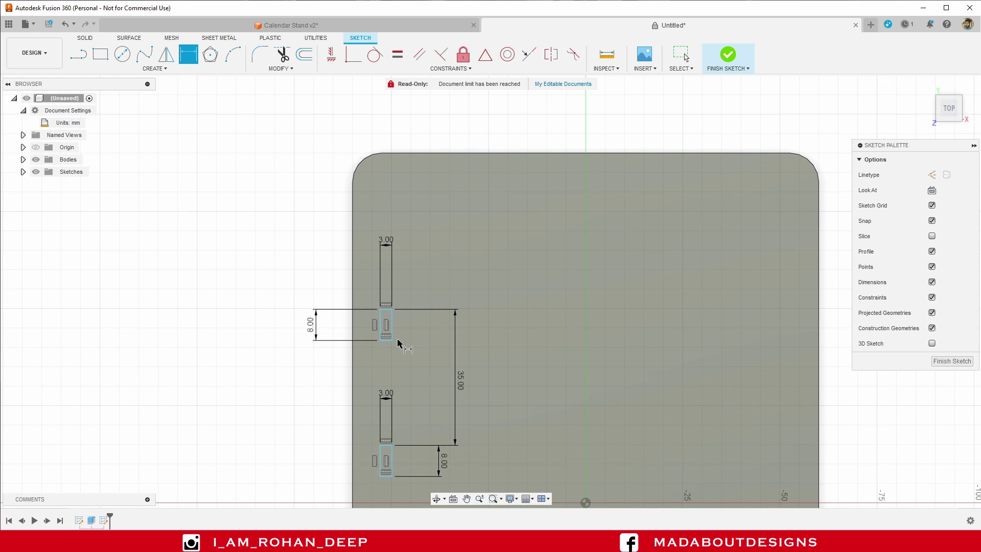
click(387, 310)
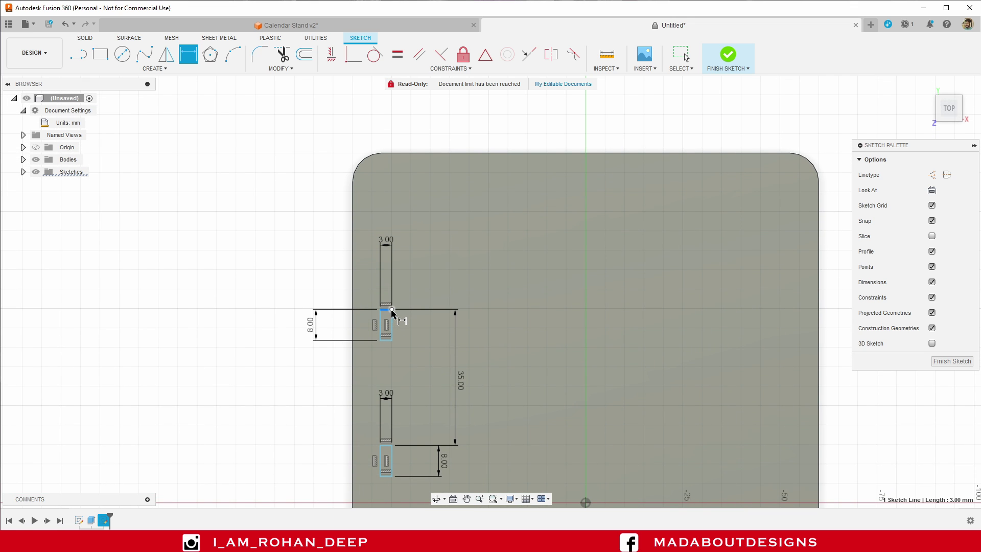
click(413, 153)
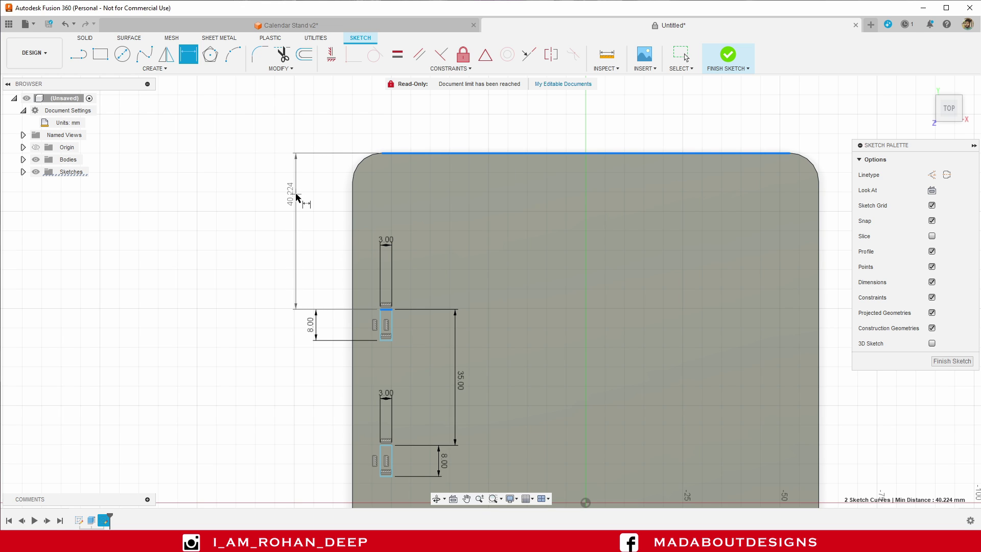
click(295, 194)
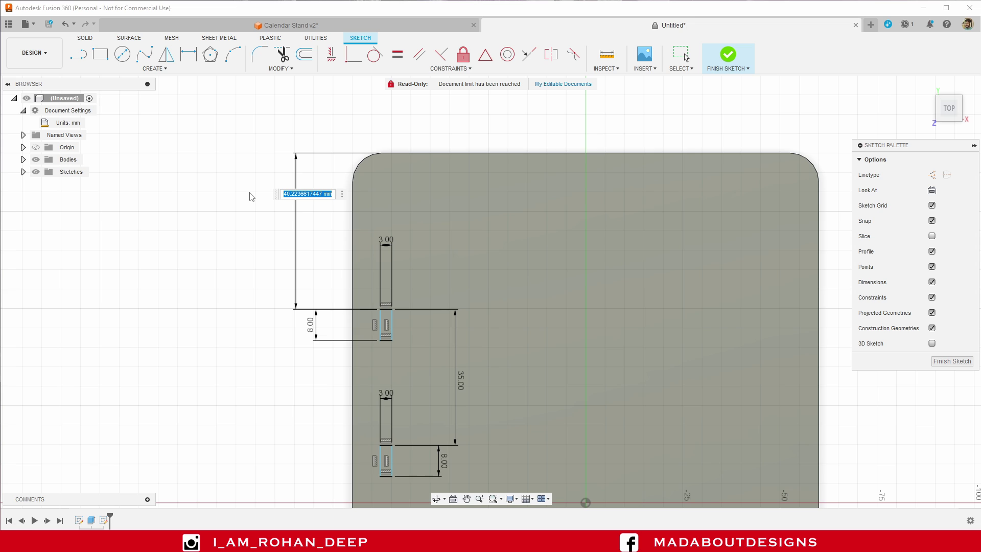
text(50)
key(Return)
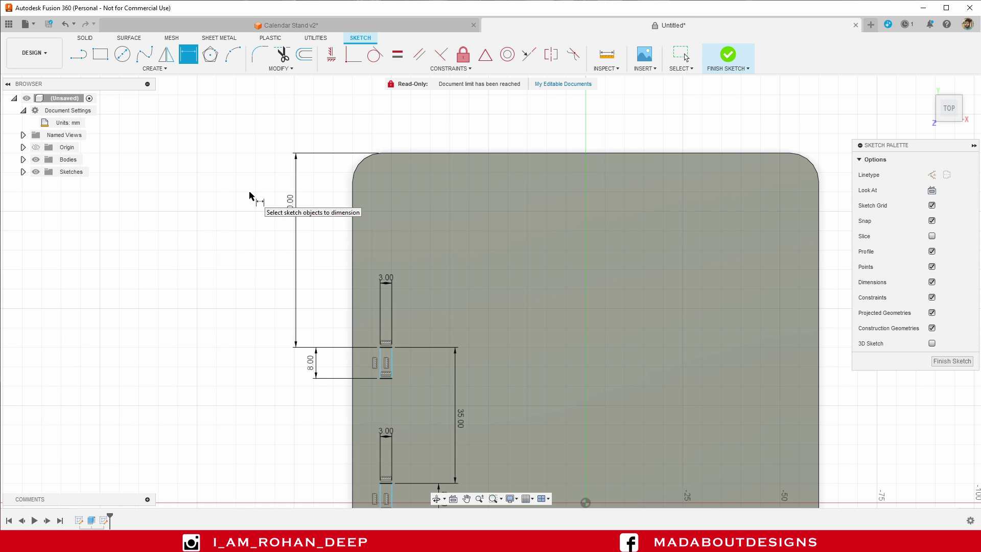
Dimension the upper small rectangle's left side 5 mm from the plate's left edge.
middle_drag(250, 195, 244, 139)
click(346, 306)
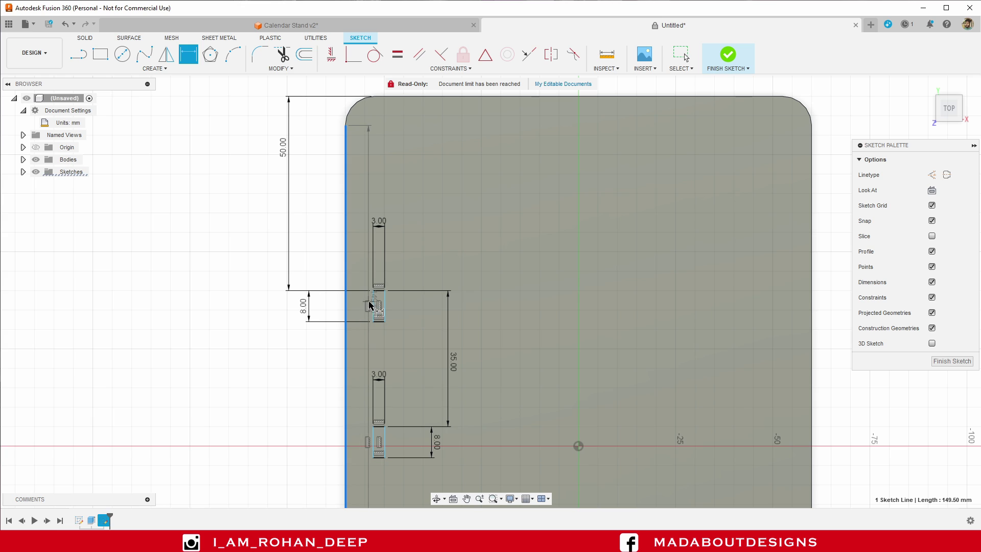
click(373, 307)
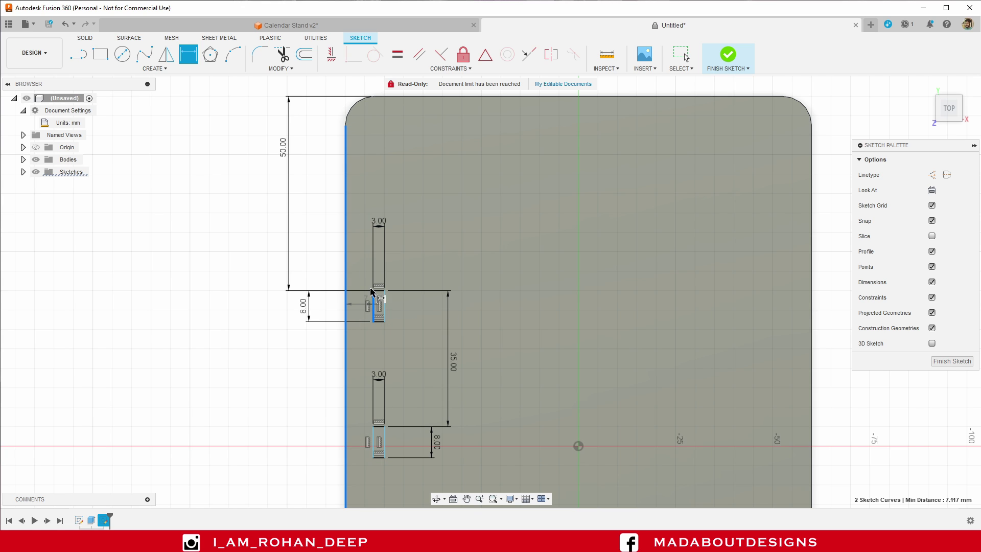
click(365, 195)
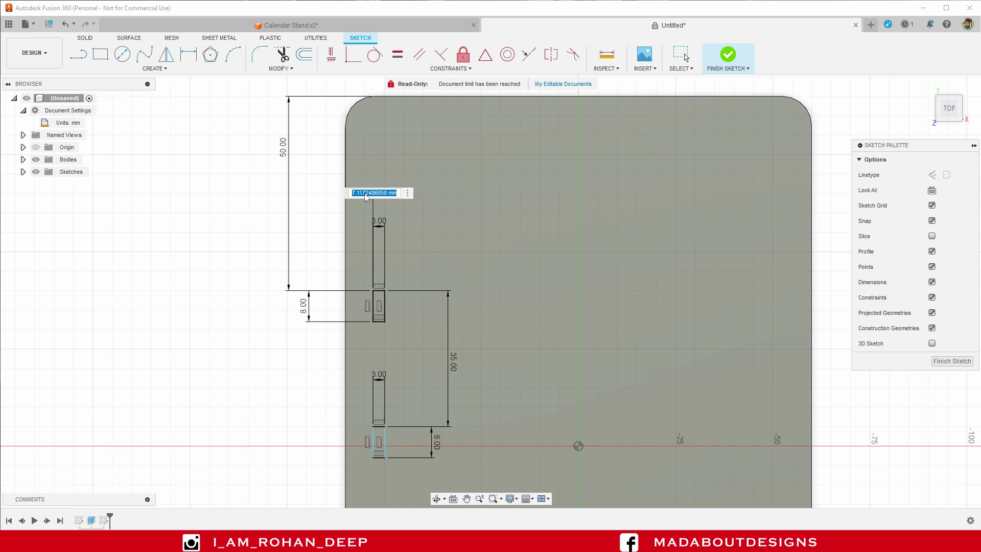
text(5)
key(Return)
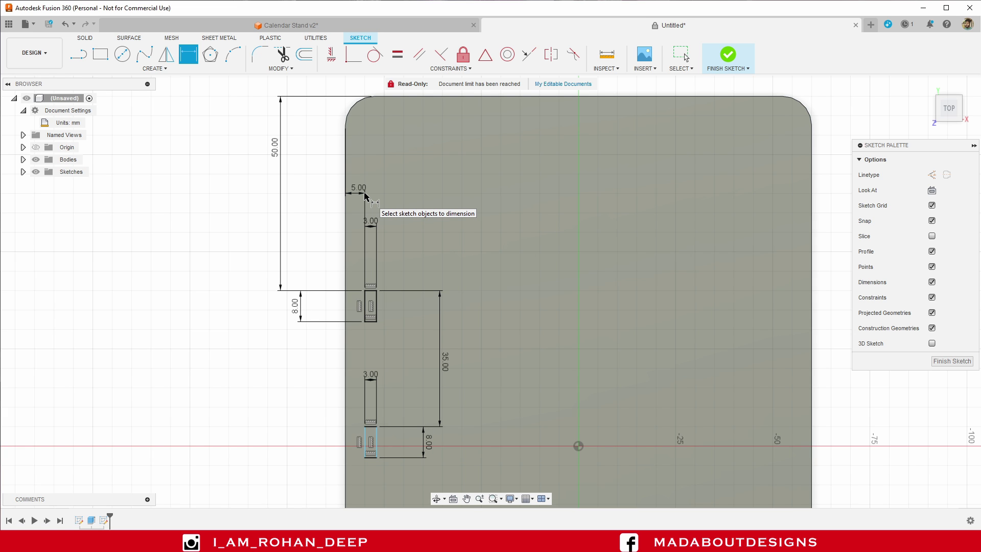
Sketch a 12 × 43 mm rectangle outside the large plate's left edge, with its top level with the upper small rectangle's top.
middle_drag(202, 207, 262, 157)
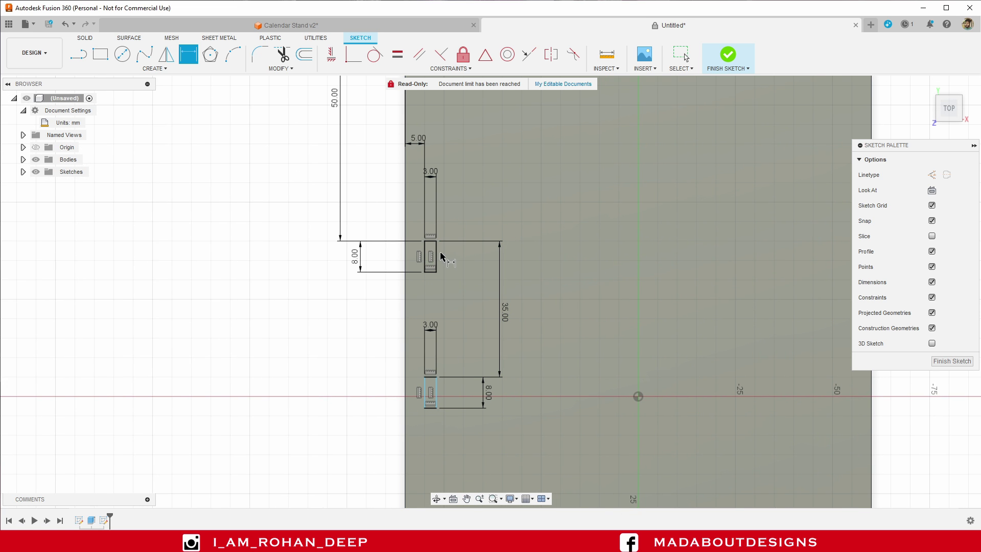
scroll(378, 310, up, 2)
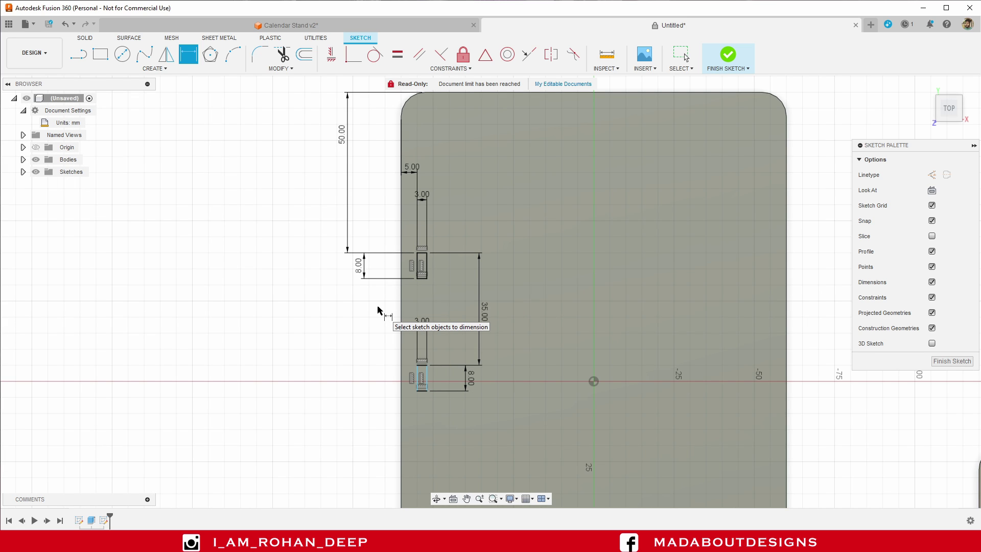
click(100, 53)
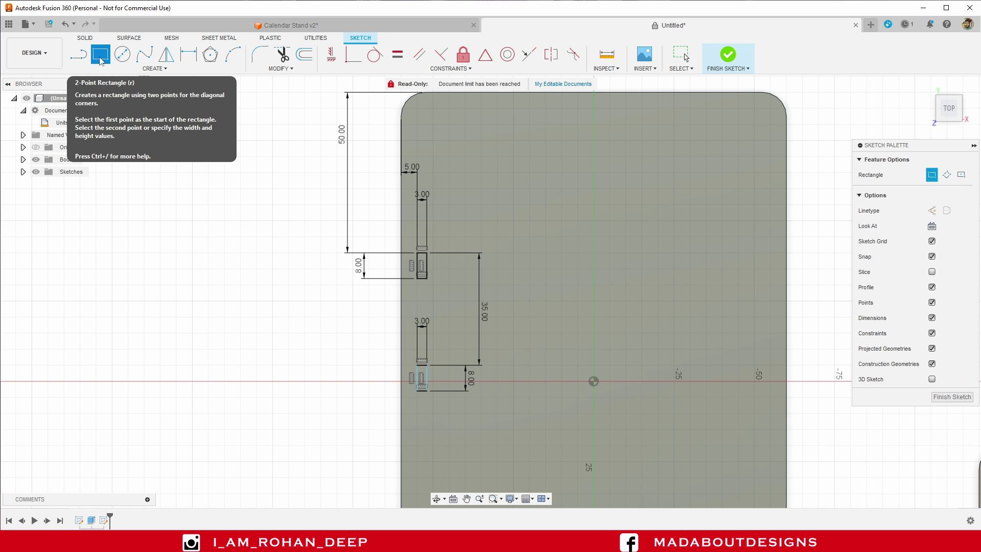
scroll(408, 269, down, 1)
middle_drag(407, 271, 414, 263)
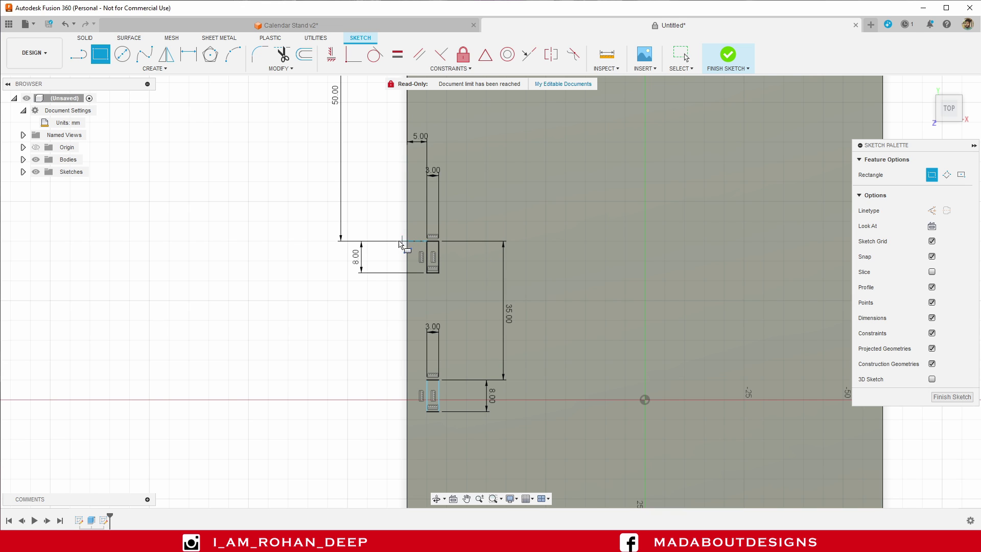
click(289, 241)
middle_drag(260, 276, 299, 217)
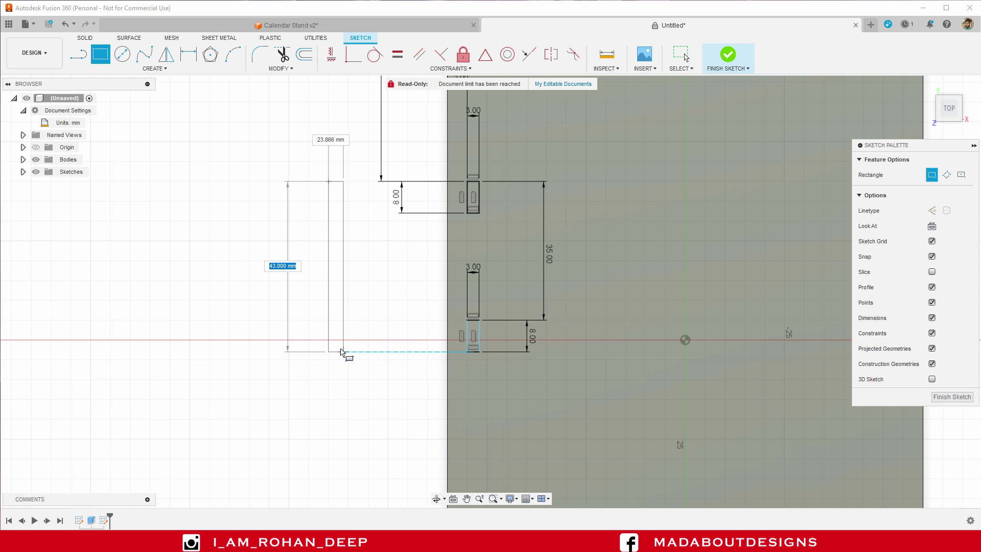
text(4)
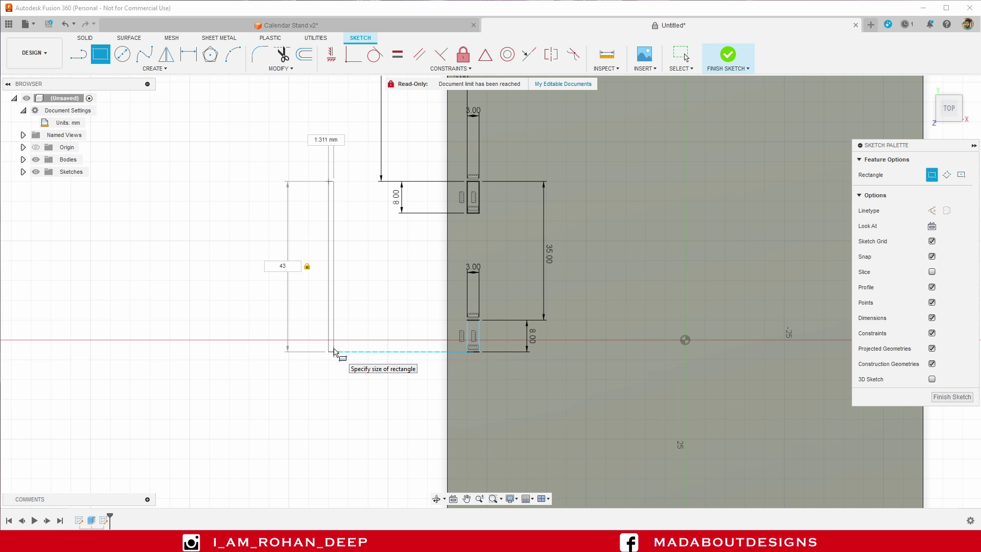
text(3)
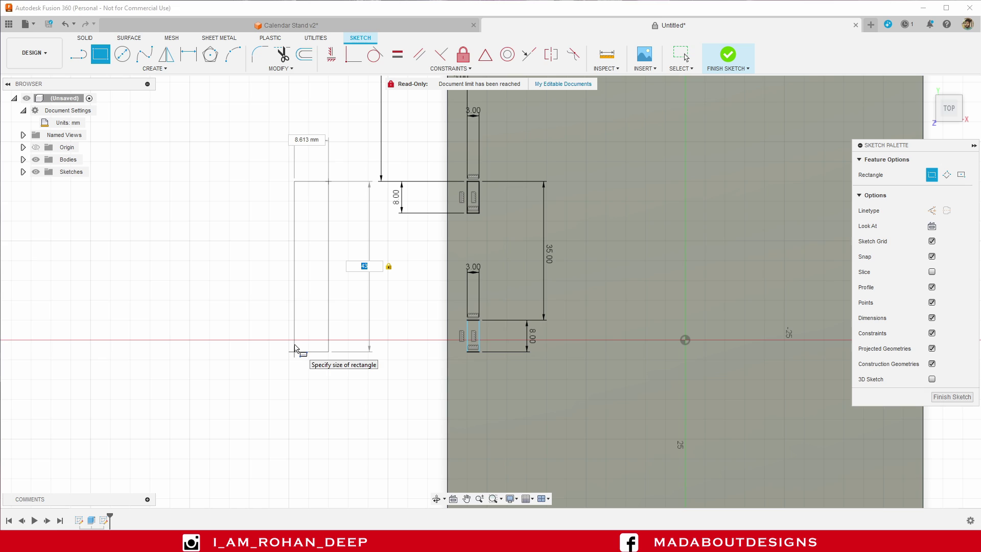
key(Tab)
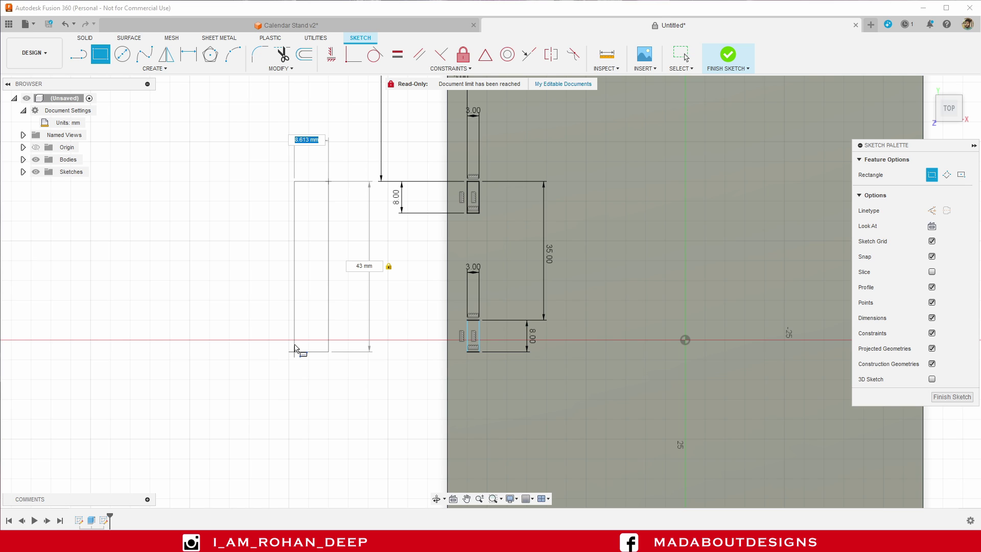
text(12)
key(Return)
Sketch a 6 mm wide, 27 mm high rectangle inside the new one's right side, spanning the gap between the two small slots.
scroll(306, 351, up, 2)
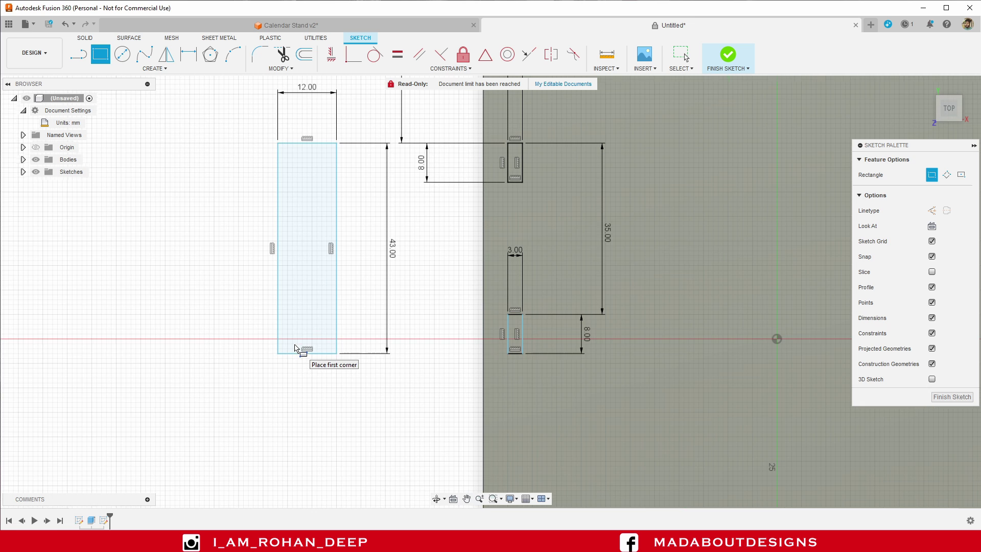
middle_drag(329, 306, 353, 354)
key(r)
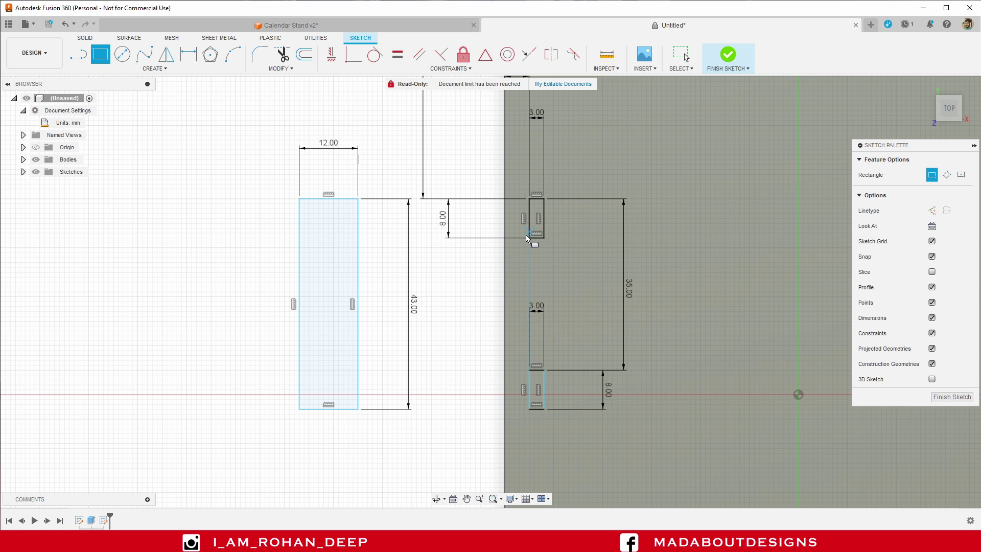
click(358, 238)
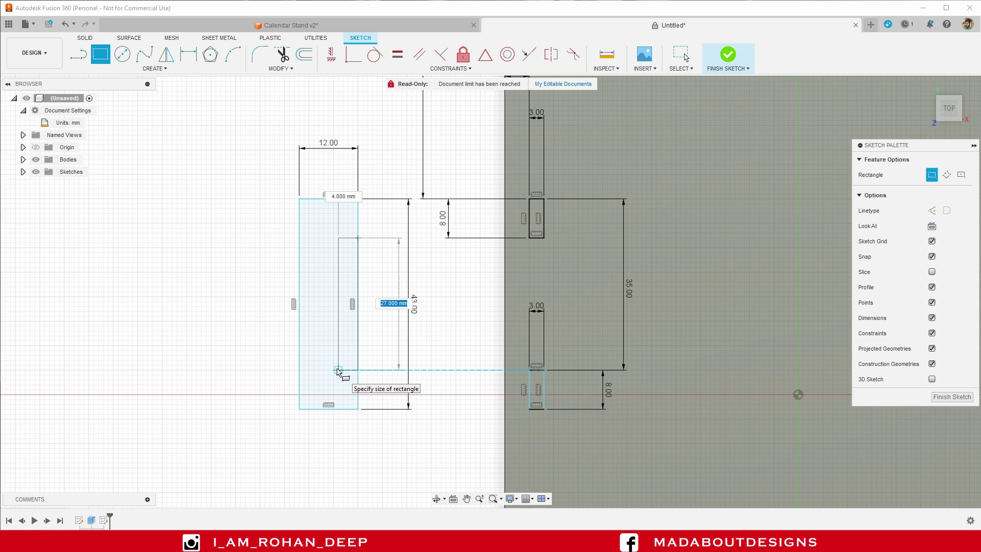
key(Tab)
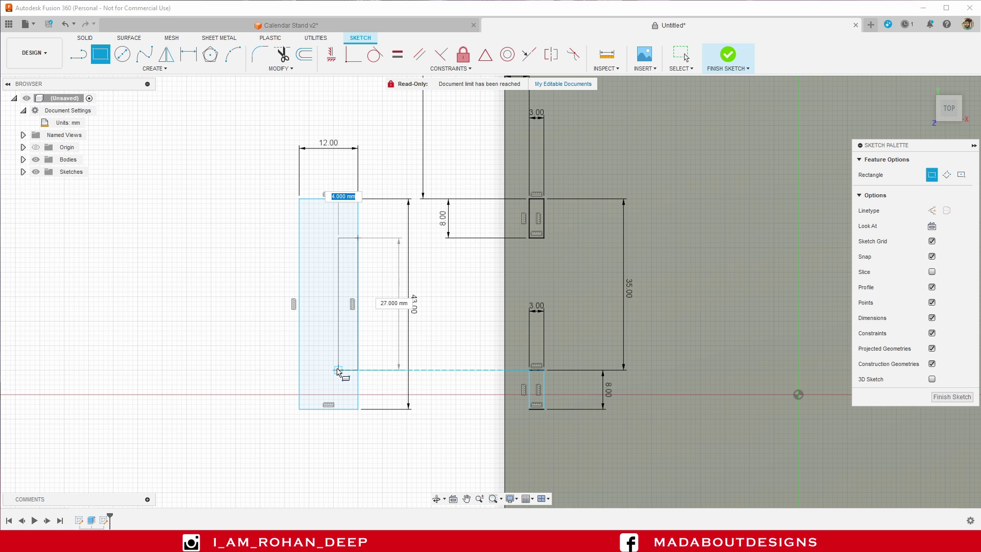
text(6)
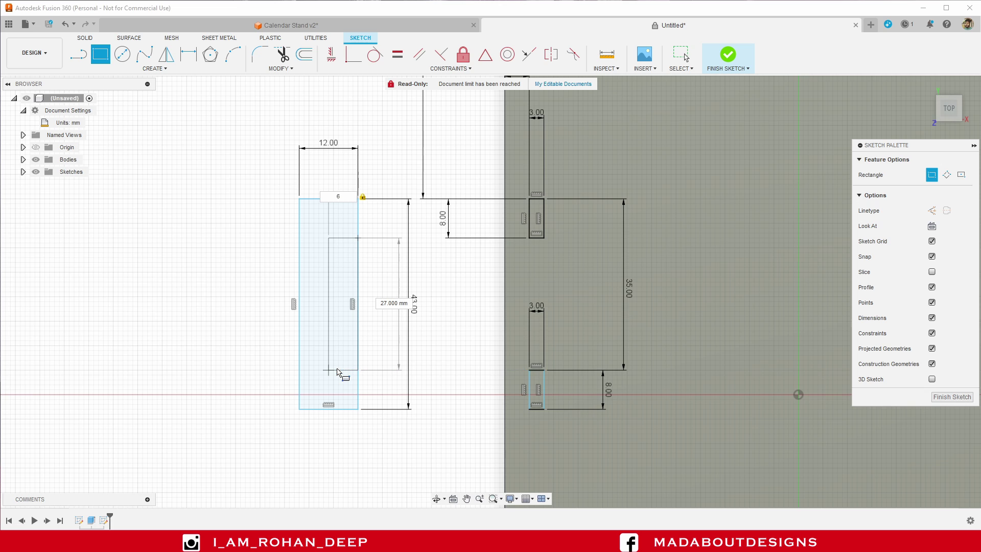
key(Return)
key(Escape)
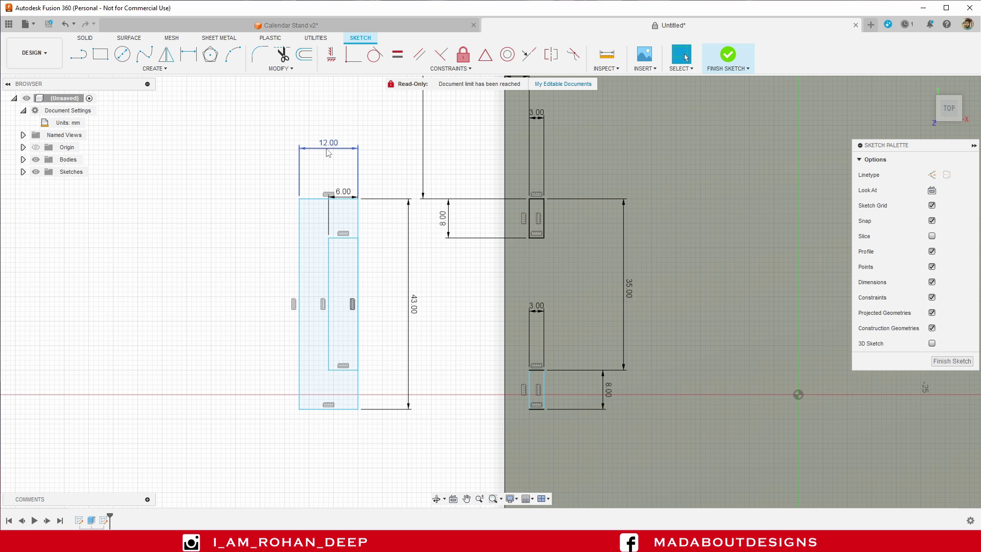
Move the 12 mm and 6 mm width dimensions apart and trim the inner rectangle's right edge to form a C-shaped profile.
mouse_move(329, 151)
mouse_down()
mouse_move(331, 128)
mouse_move(333, 142)
mouse_up()
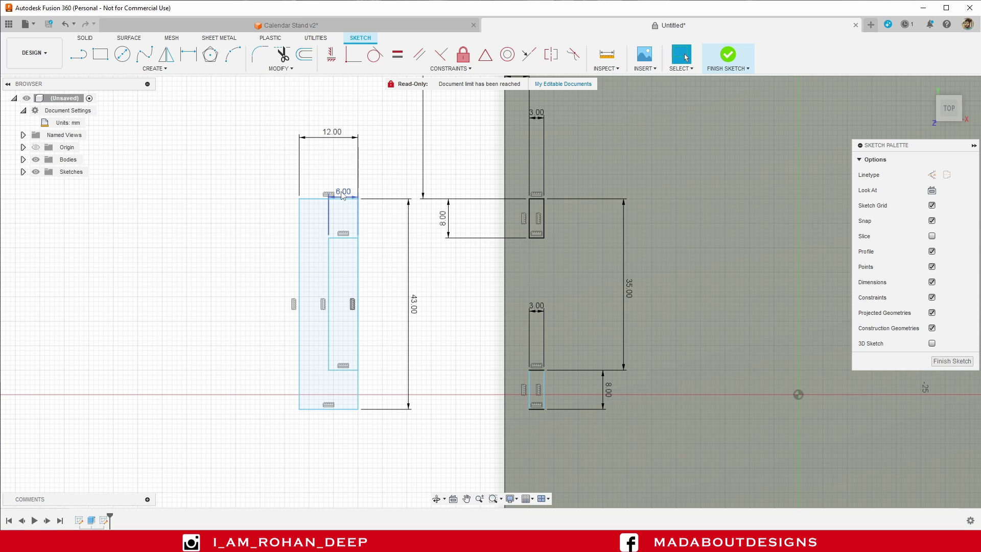
drag(342, 195, 341, 222)
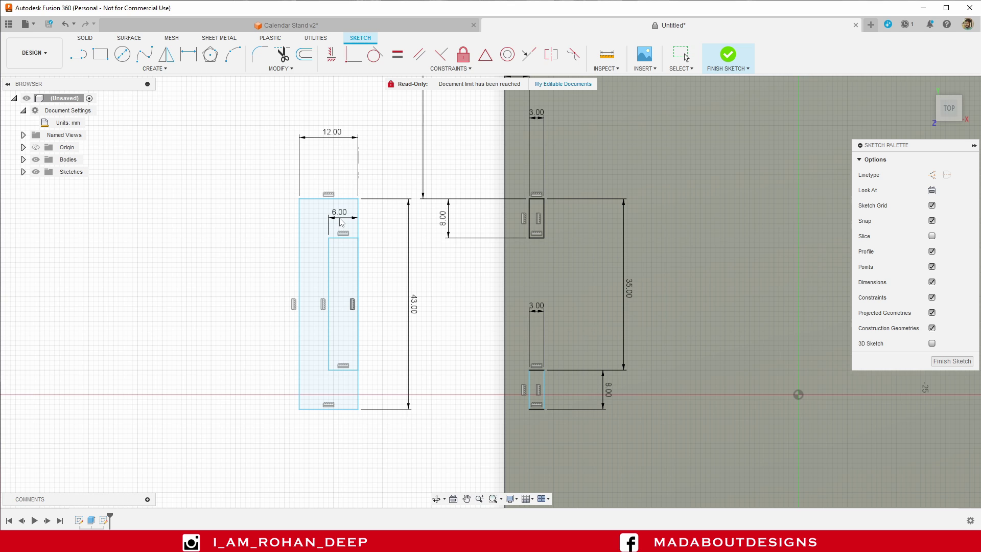
middle_drag(272, 261, 260, 241)
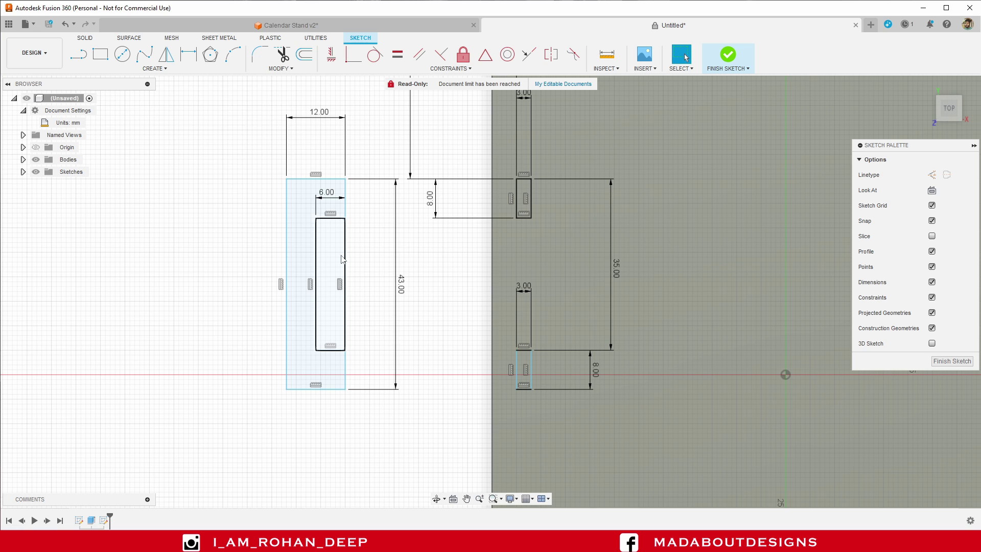
key(t)
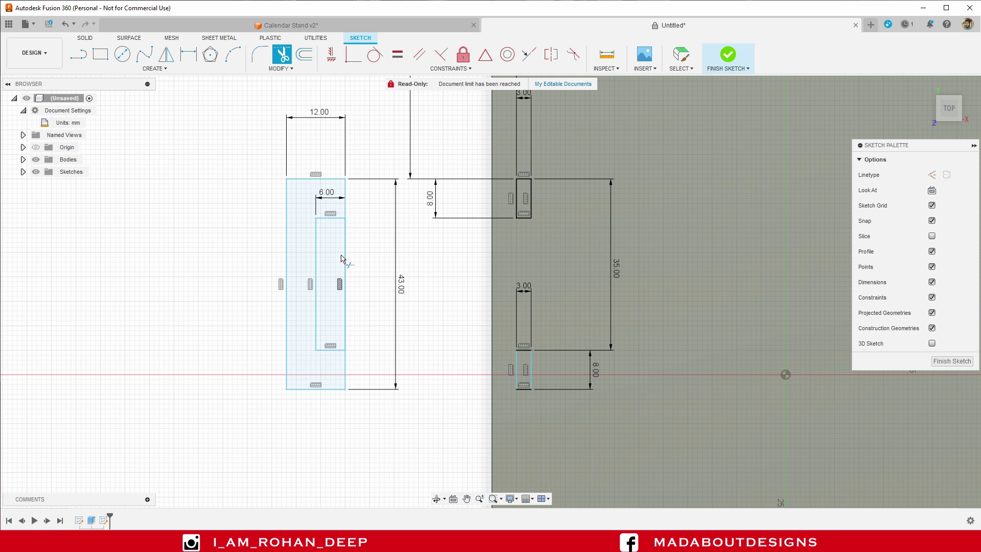
click(341, 252)
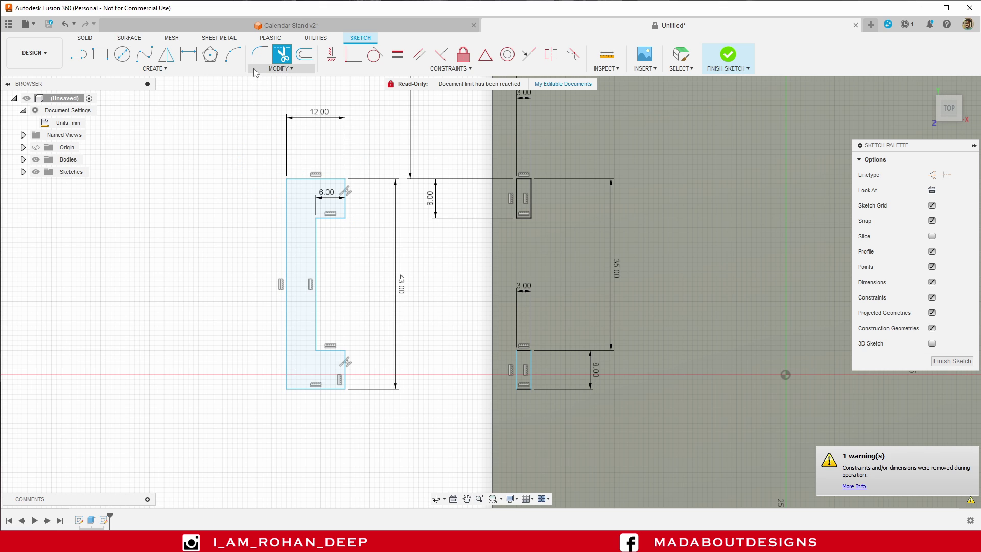
Fillet all eight corners of the C-shaped profile with a 2 mm radius.
click(256, 51)
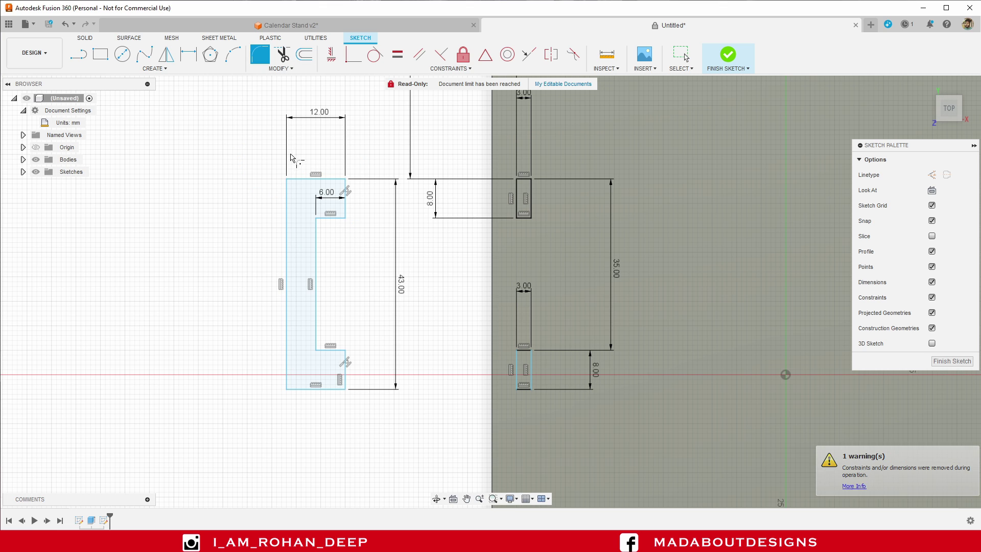
click(286, 179)
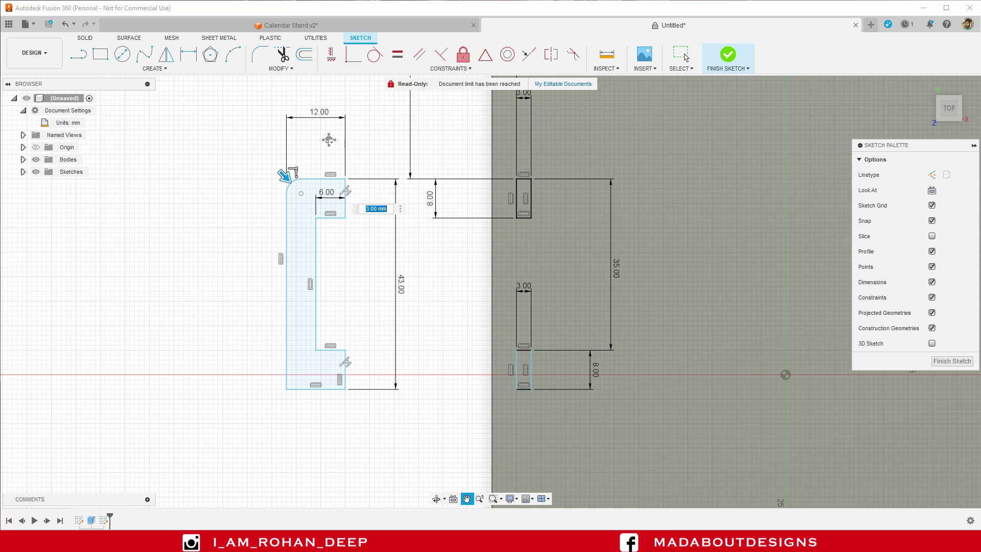
middle_drag(330, 144, 325, 128)
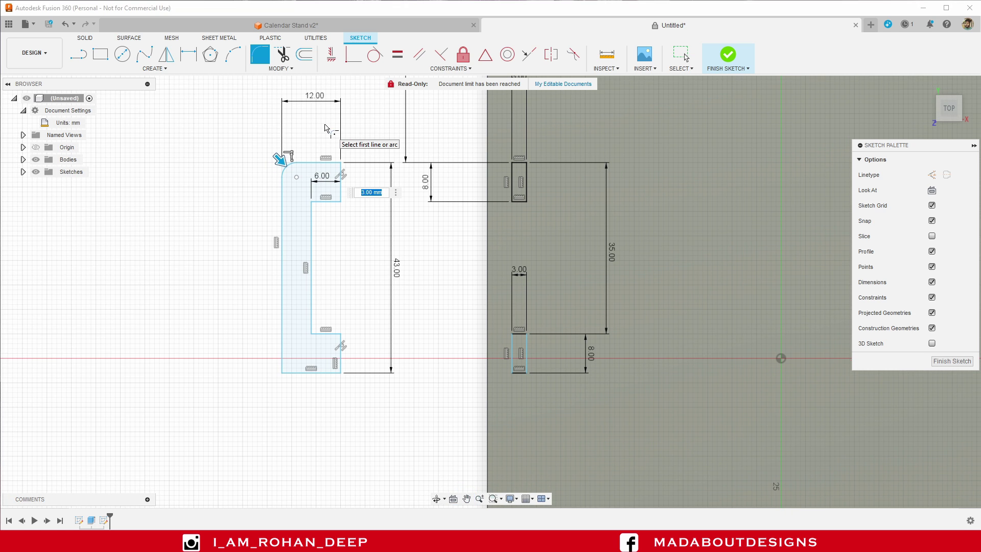
text(2)
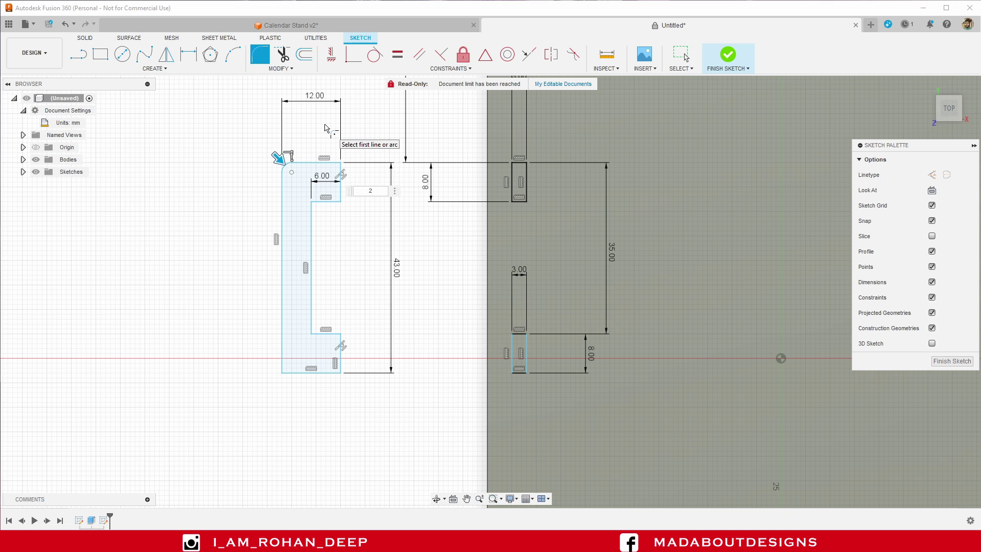
key(Return)
click(342, 162)
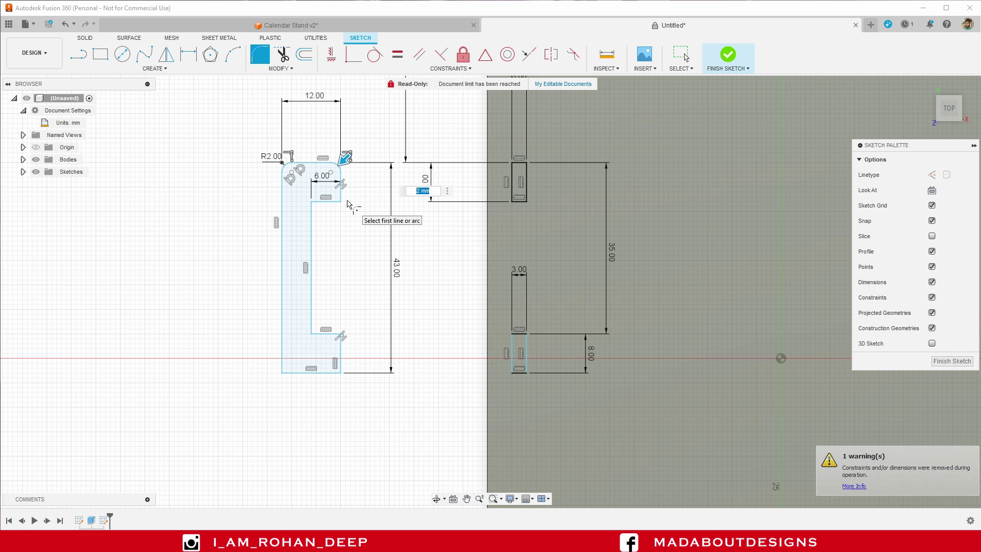
click(341, 202)
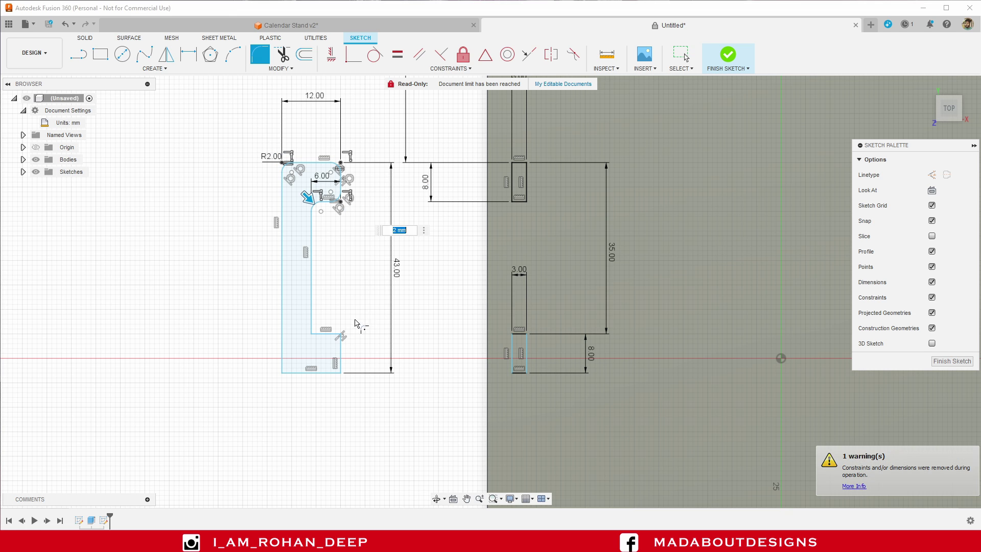
click(341, 335)
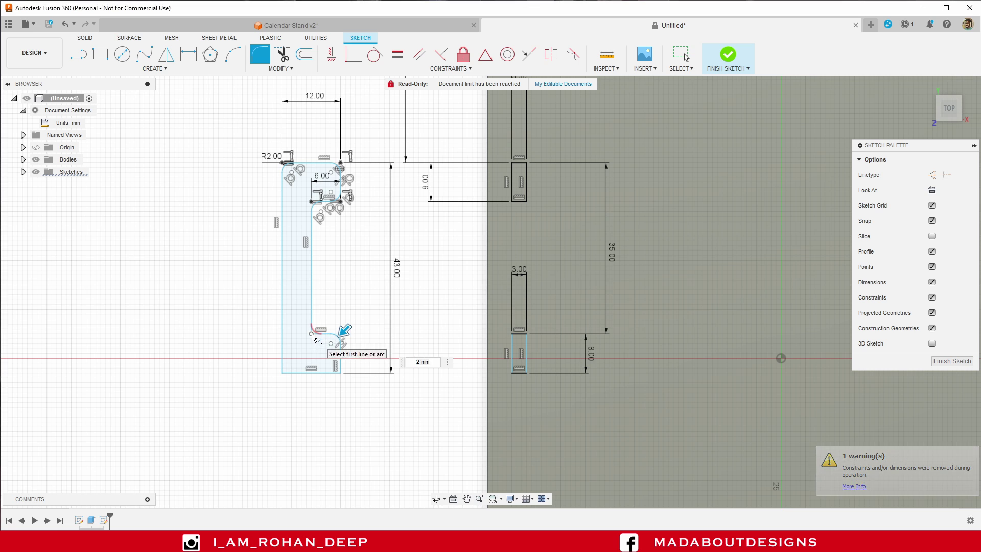
click(336, 370)
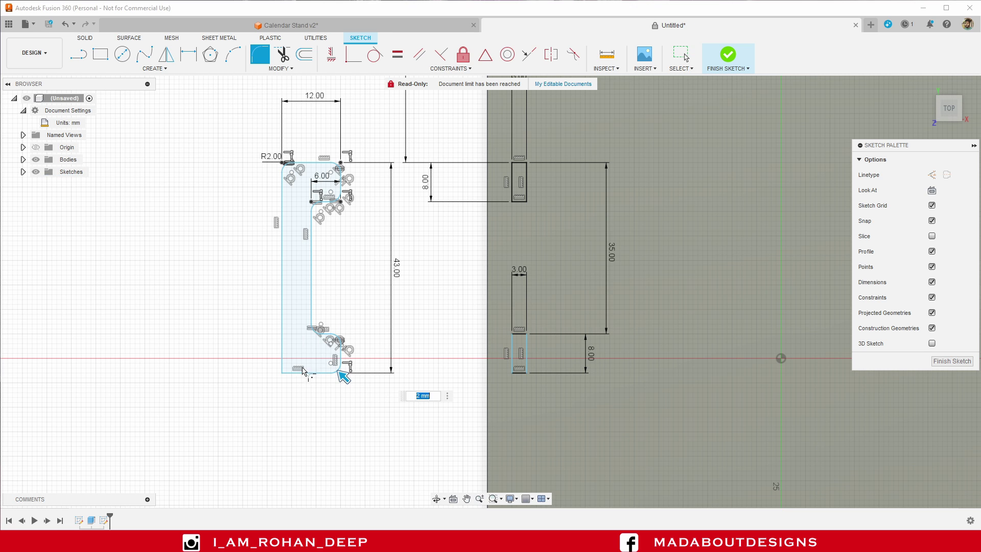
click(282, 372)
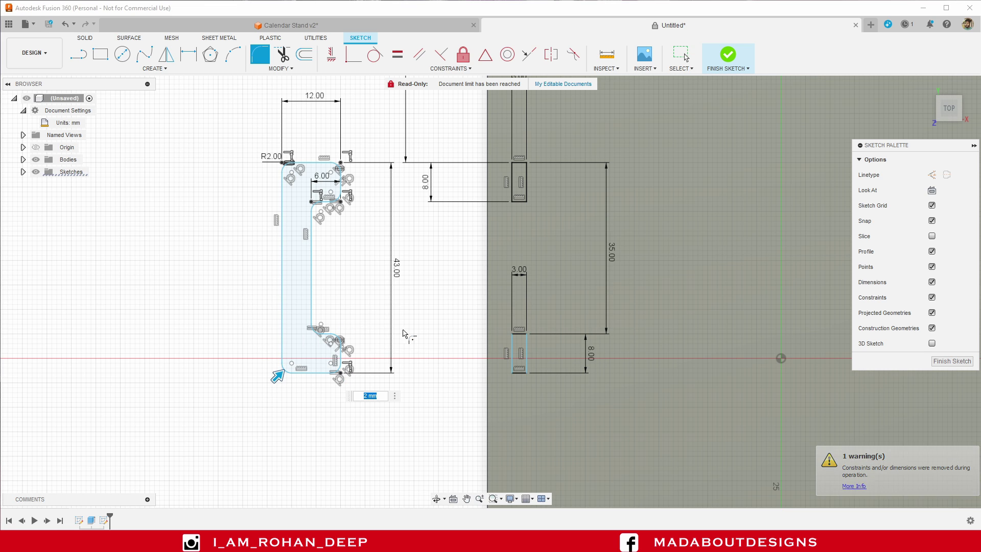
Hide the constraint symbols and finish the sketch.
click(932, 298)
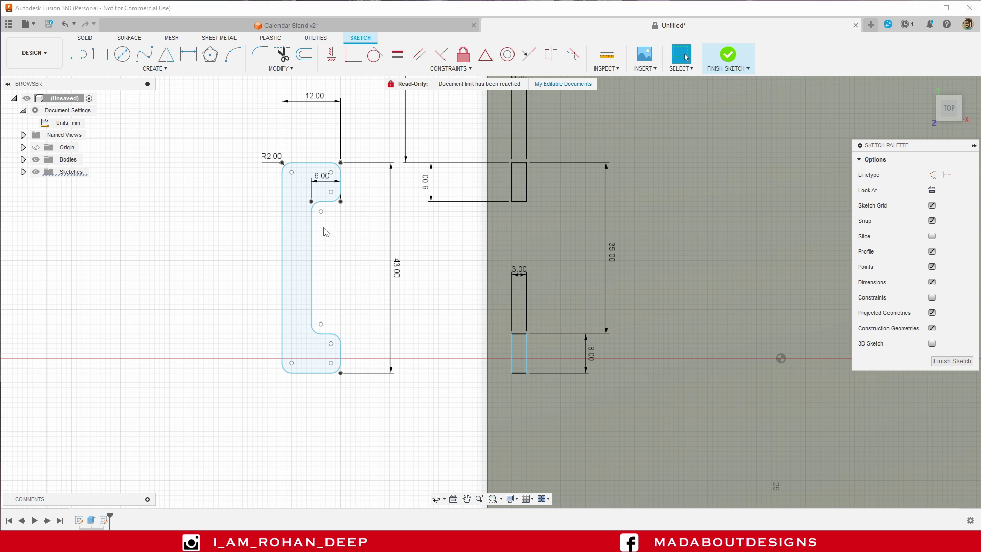
scroll(339, 236, down, 3)
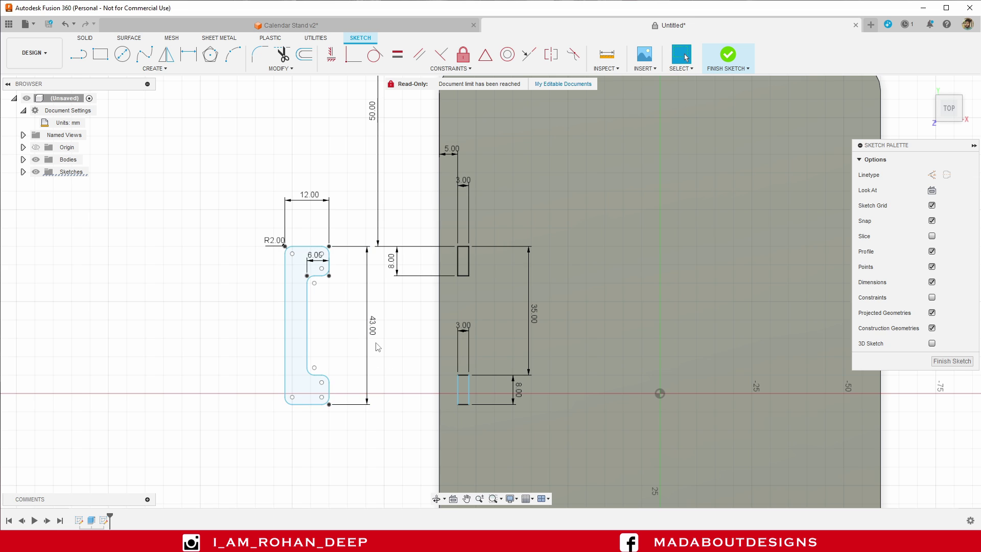
scroll(378, 347, down, 2)
middle_drag(384, 346, 336, 279)
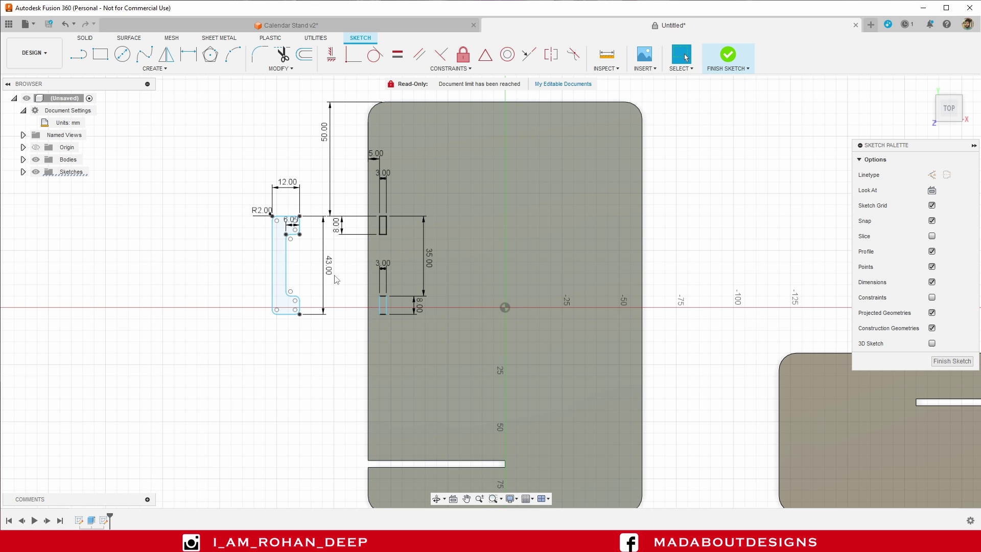
scroll(336, 279, down, 1)
middle_drag(336, 279, 318, 258)
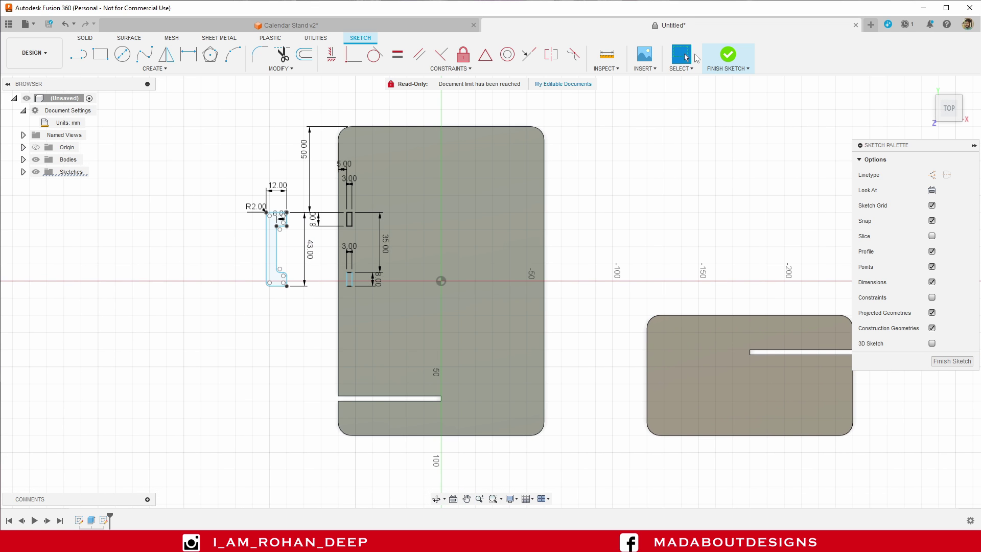
click(727, 56)
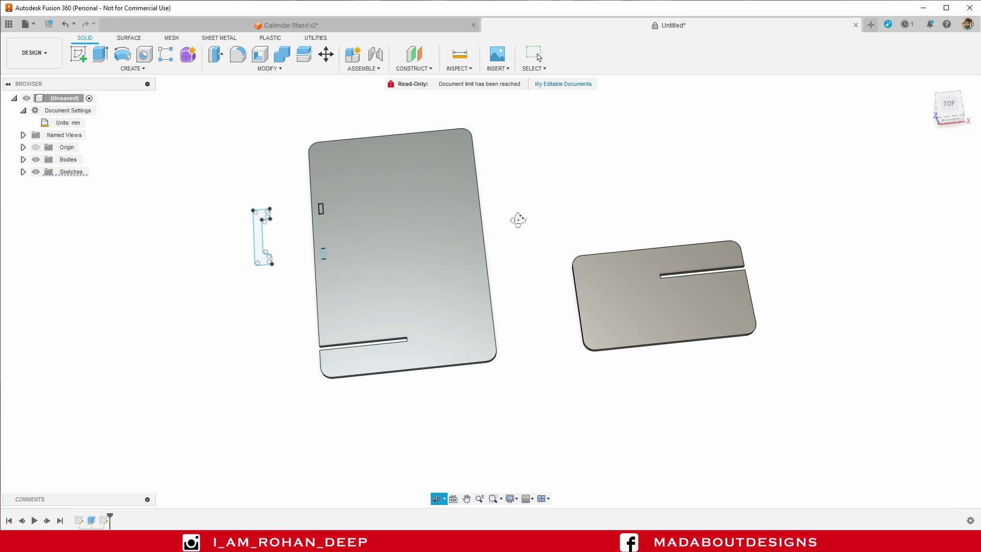
Start an extrusion with the two small slot profiles near the larger plate's long edge selected.
mouse_move(516, 219)
shift+middle_down()
mouse_move(557, 208)
mouse_move(539, 223)
shift+middle_up()
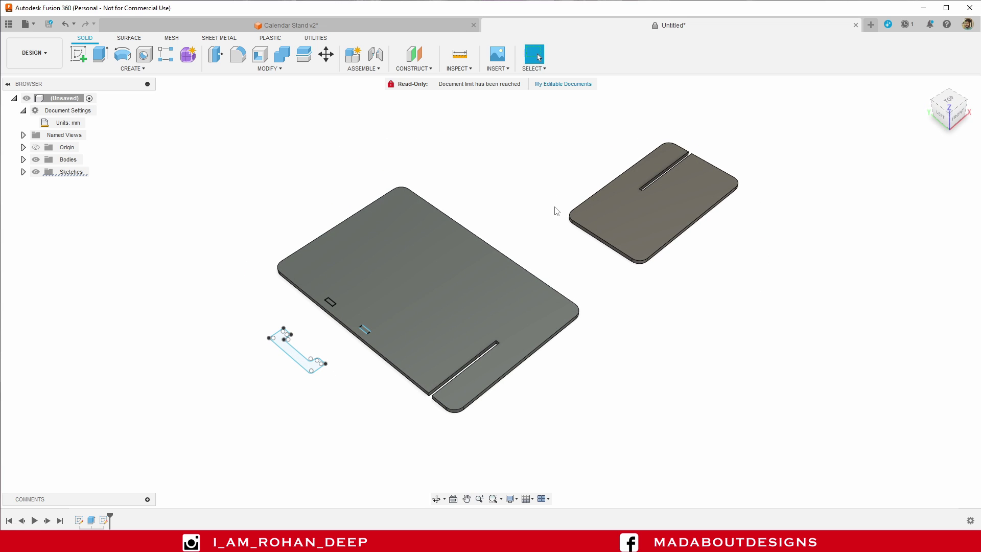
click(101, 53)
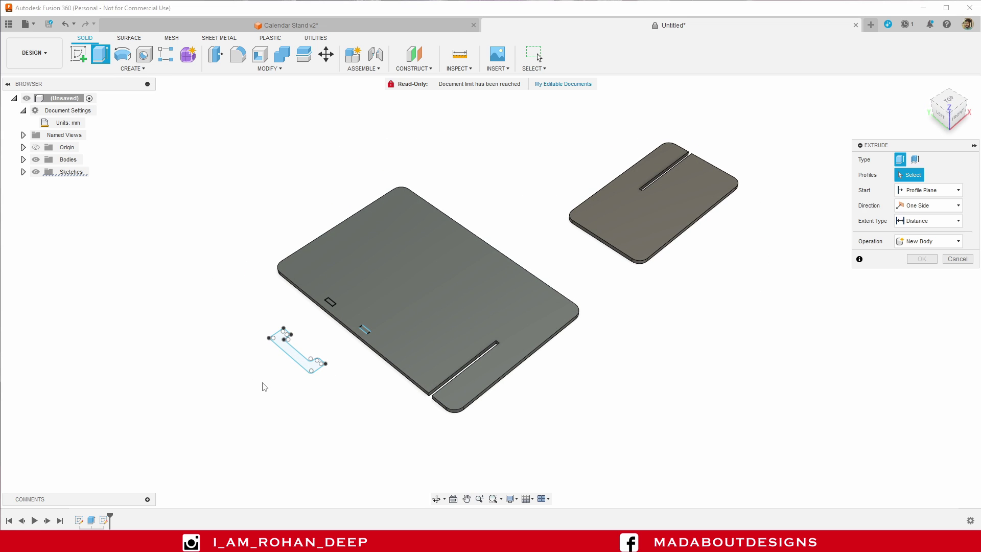
scroll(284, 365, up, 3)
scroll(353, 332, up, 2)
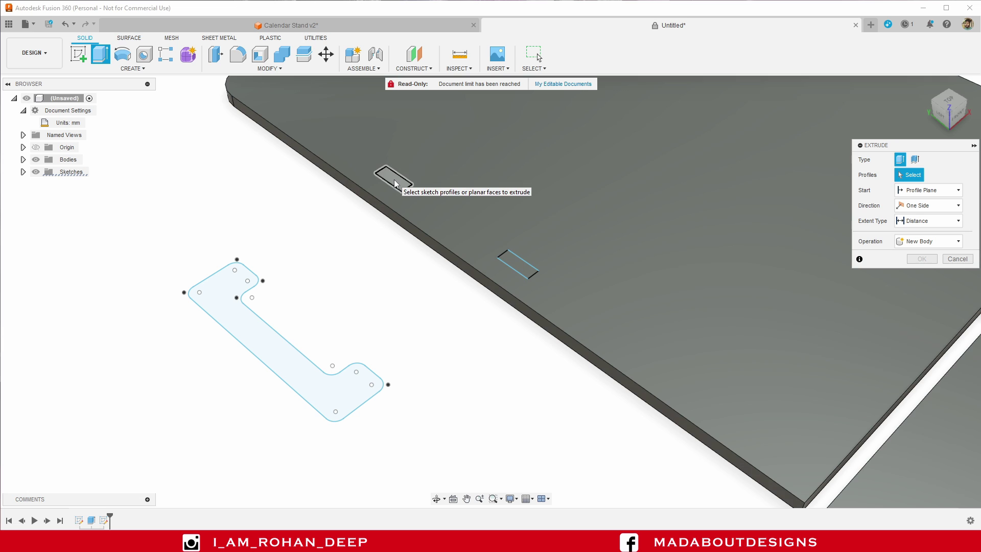
click(398, 185)
click(517, 264)
scroll(402, 295, down, 2)
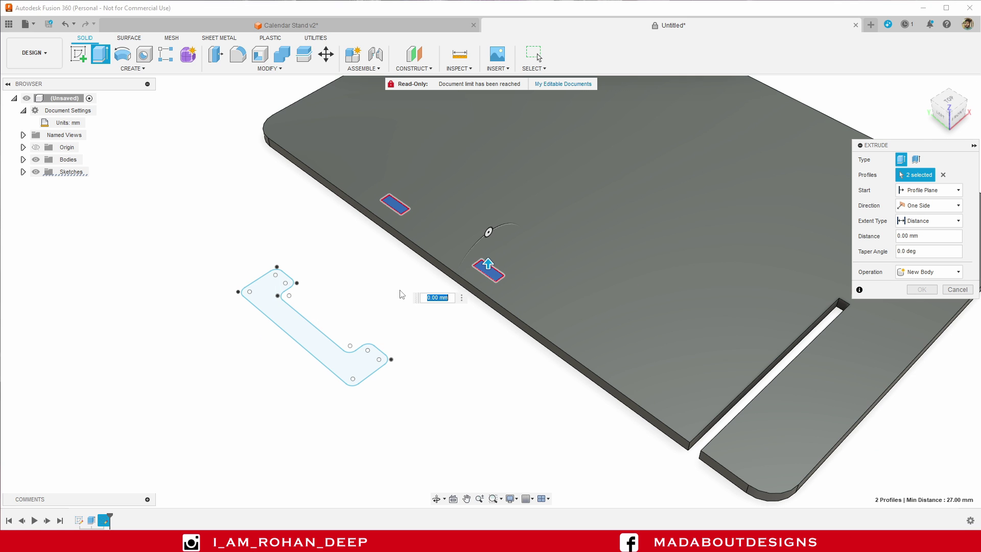
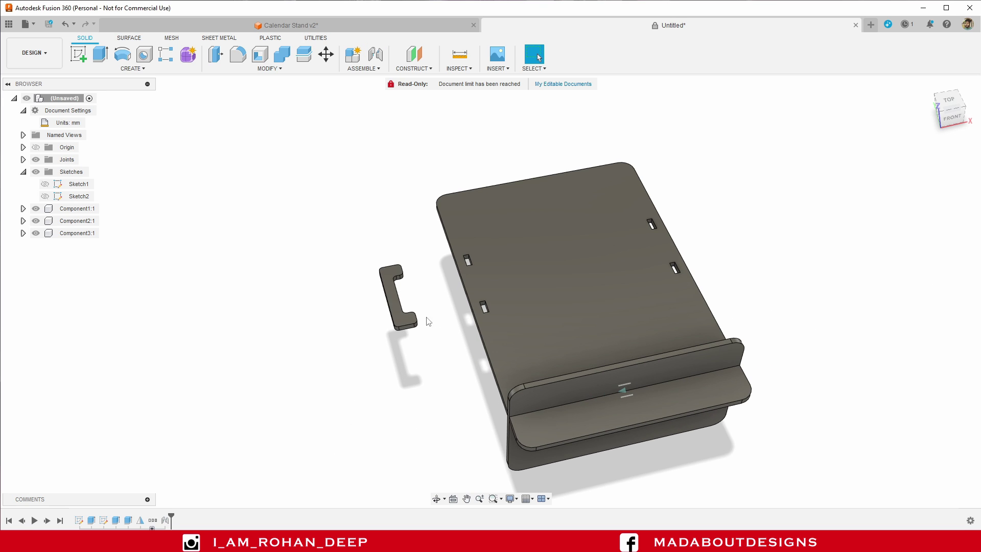
Start a joint from the C-shaped piece's narrow side face to the end wall of the small slot farther from the cross plate.
middle_drag(418, 306, 411, 286)
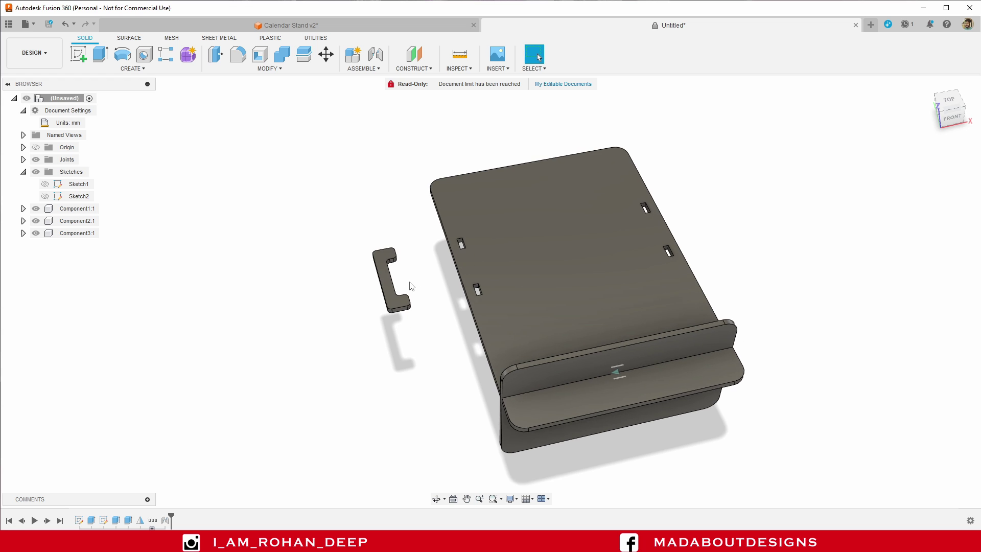
click(375, 54)
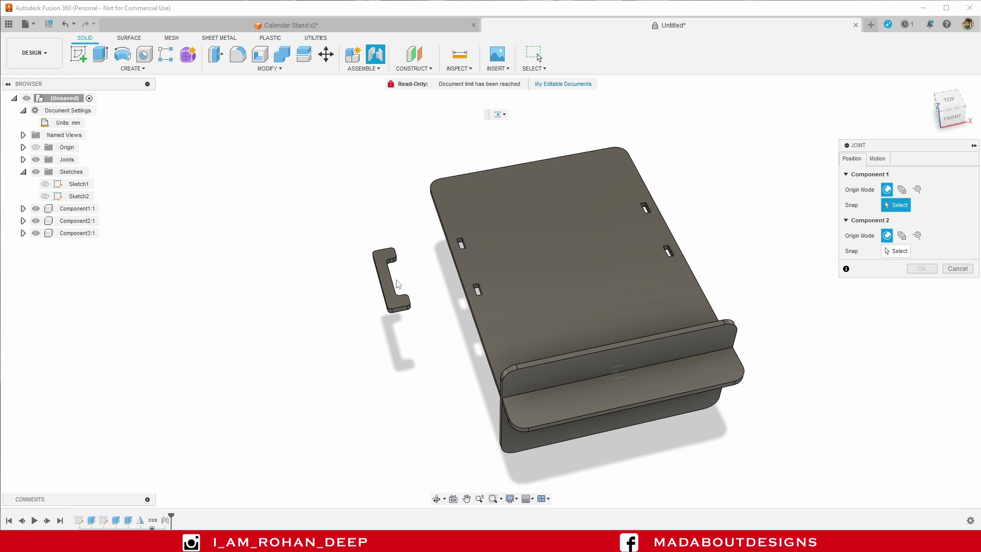
scroll(398, 284, up, 2)
shift+middle_drag(434, 306, 540, 259)
scroll(738, 214, up, 2)
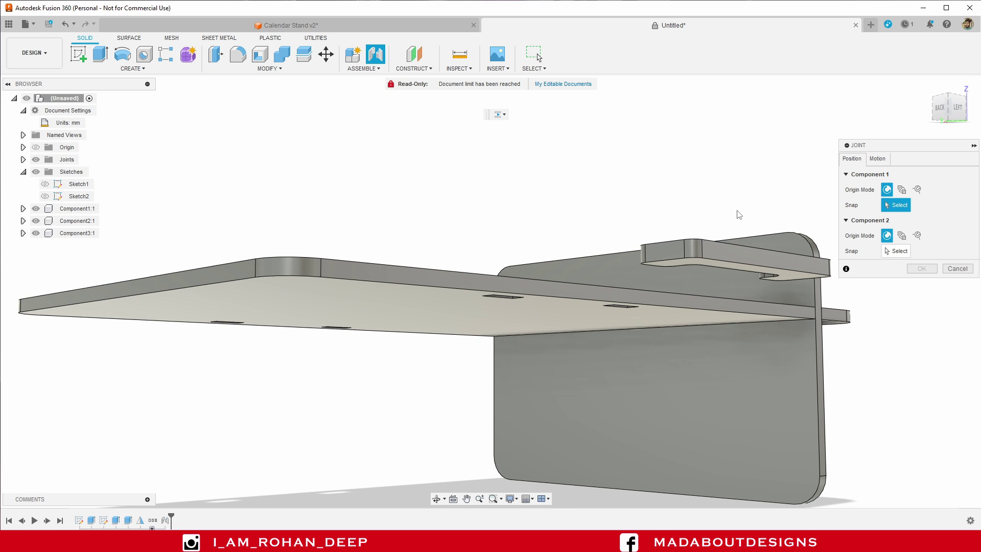
click(664, 247)
shift+middle_drag(580, 213, 290, 299)
scroll(301, 304, up, 3)
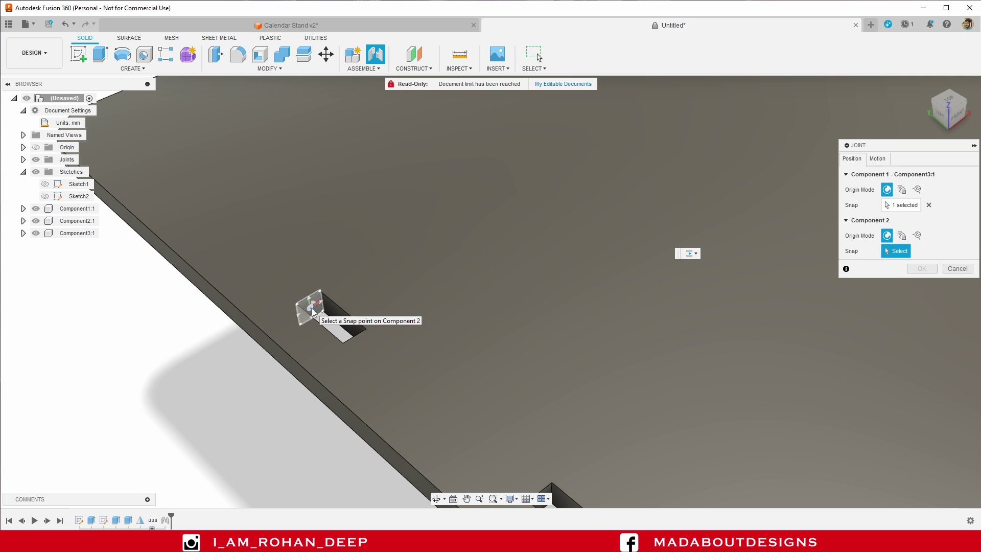
click(313, 311)
scroll(313, 312, down, 5)
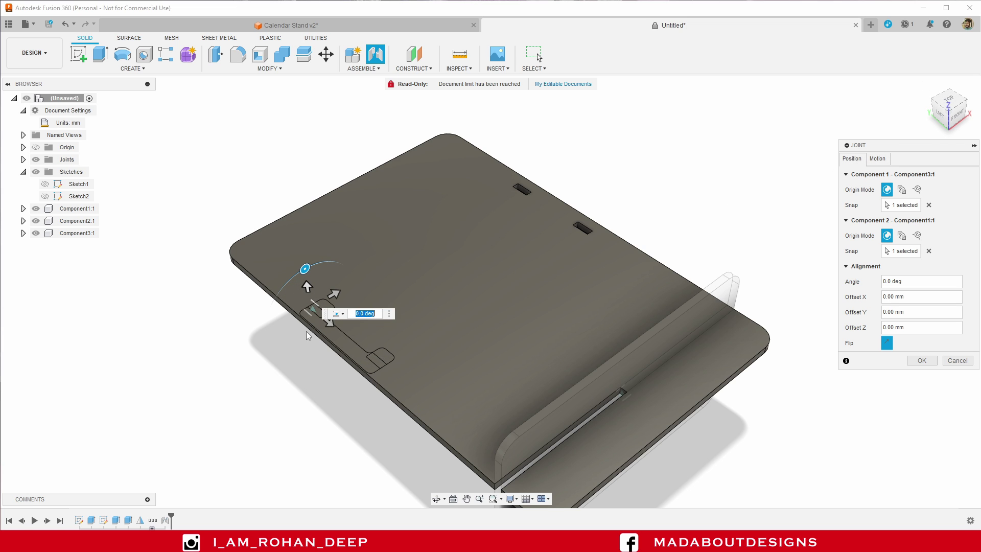
Set the joint's angle to -90 degrees and its Y offset to 3 mm so the C-shaped piece's legs enter the slots.
shift+middle_drag(283, 333, 306, 276)
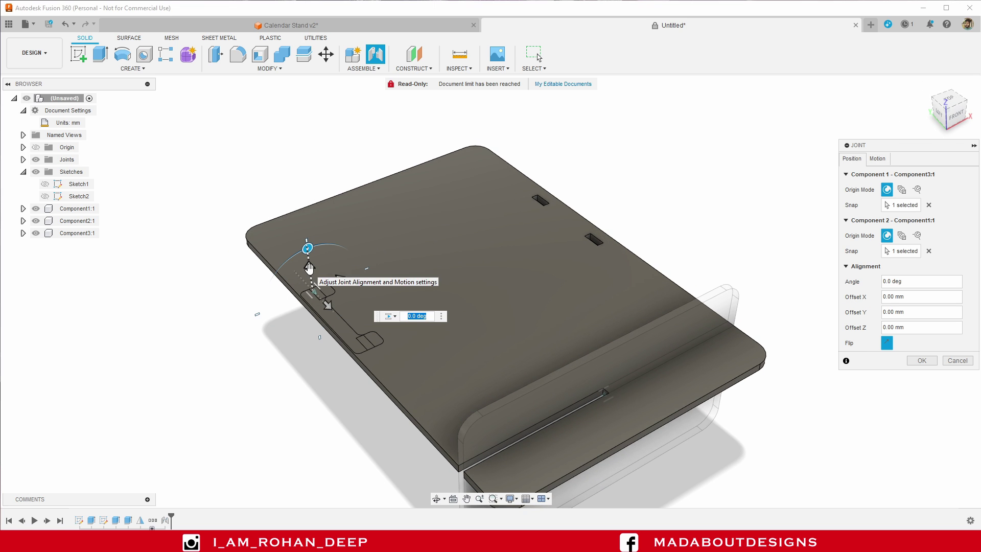
drag(333, 264, 361, 271)
shift+middle_drag(360, 271, 491, 270)
scroll(409, 293, up, 5)
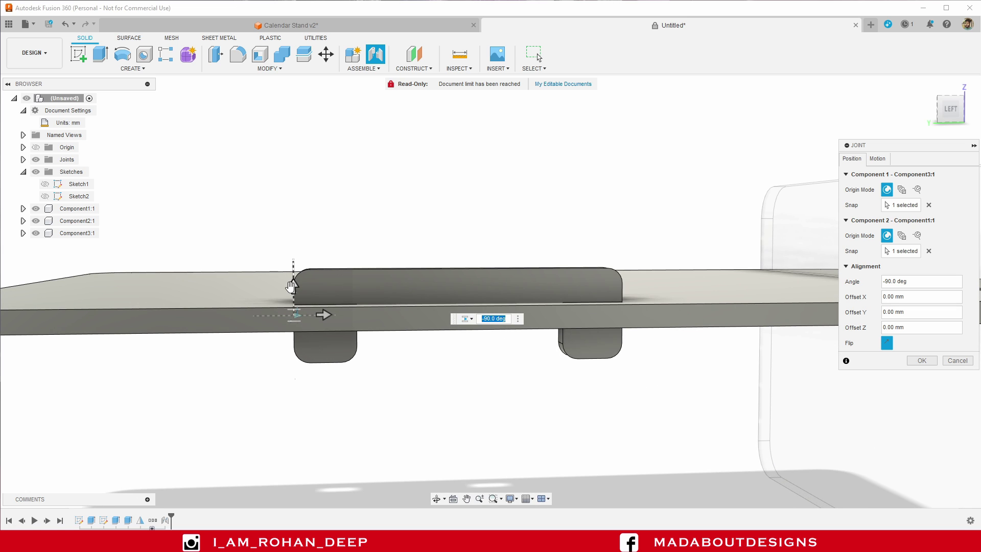
drag(293, 285, 292, 266)
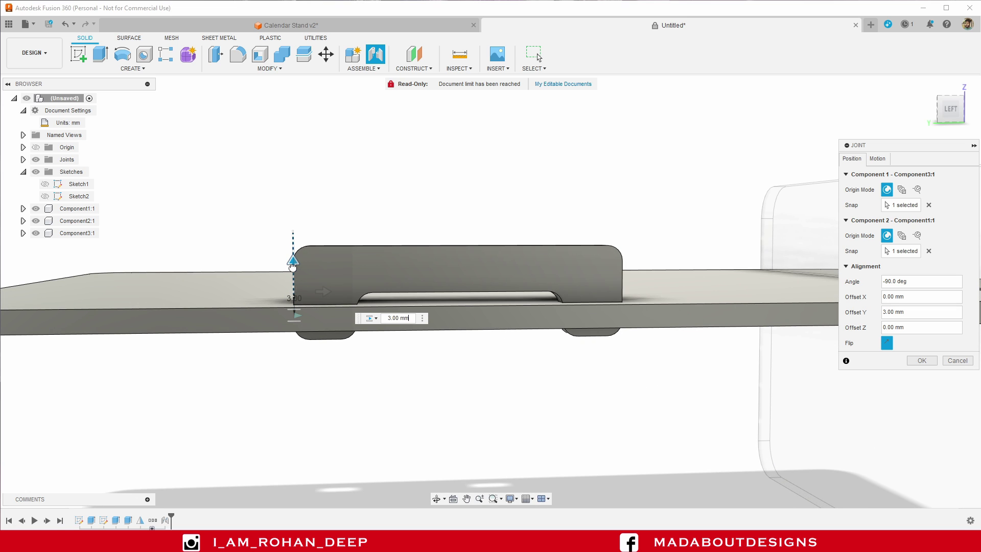
shift+middle_drag(354, 368, 329, 397)
Preview the slider joint's motion, set its slide direction to Y Axis, and create the joint.
click(877, 158)
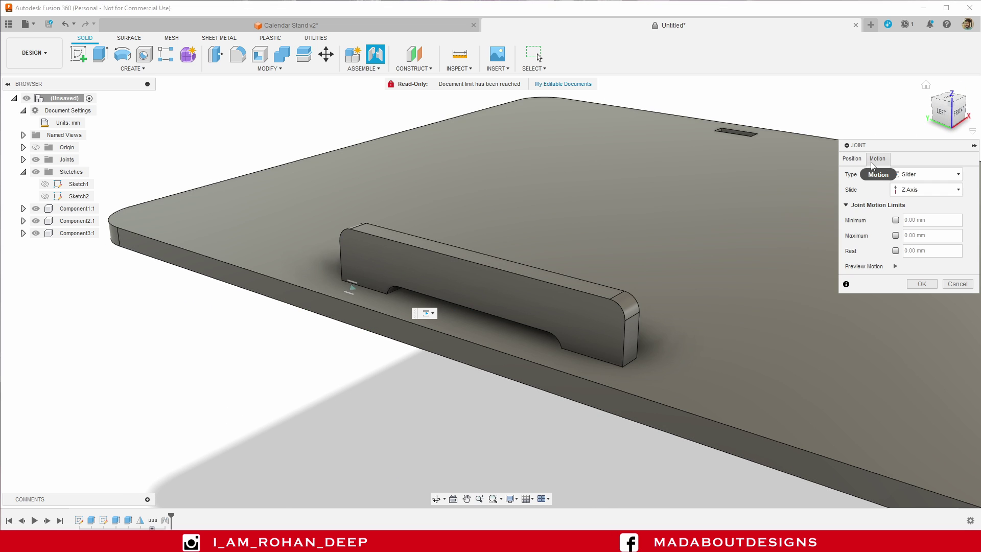
click(894, 266)
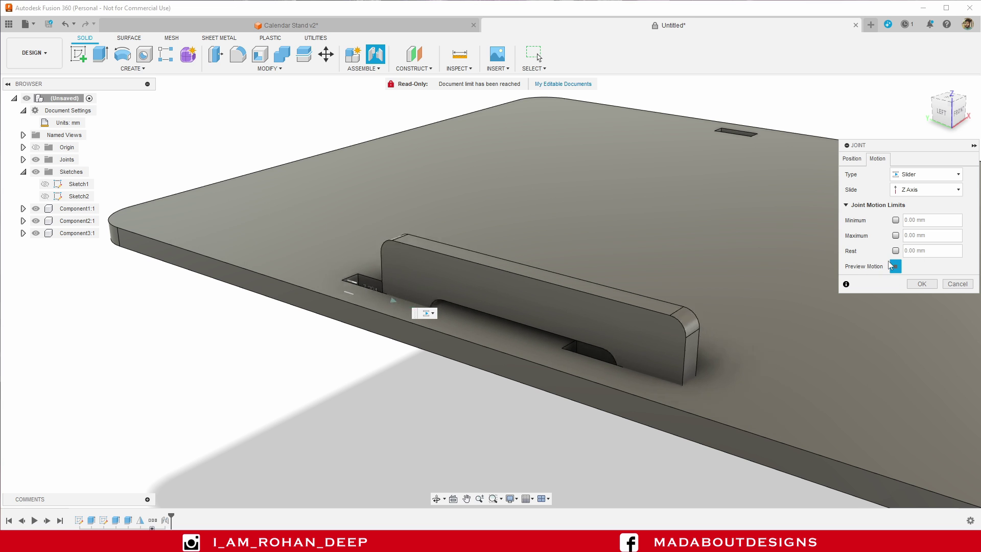
click(923, 191)
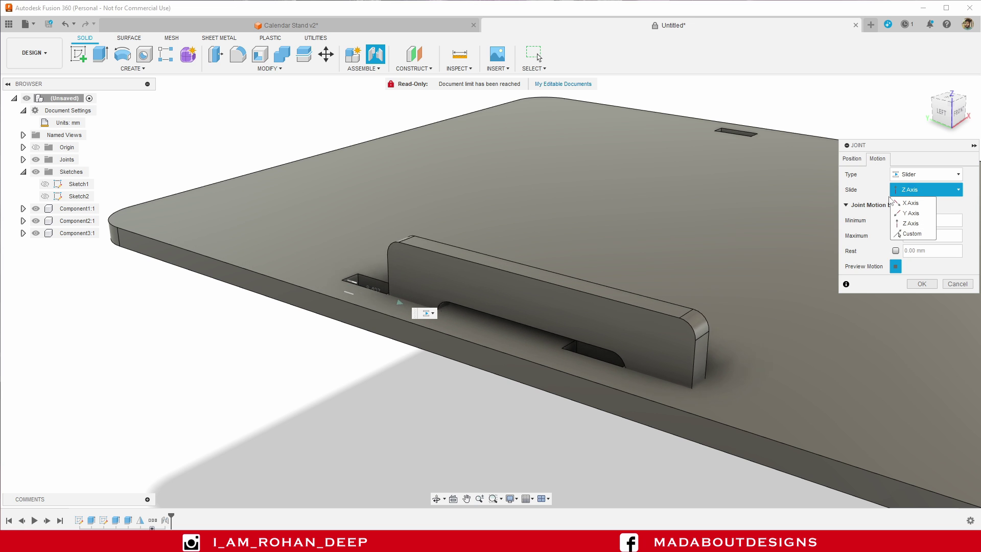
click(907, 225)
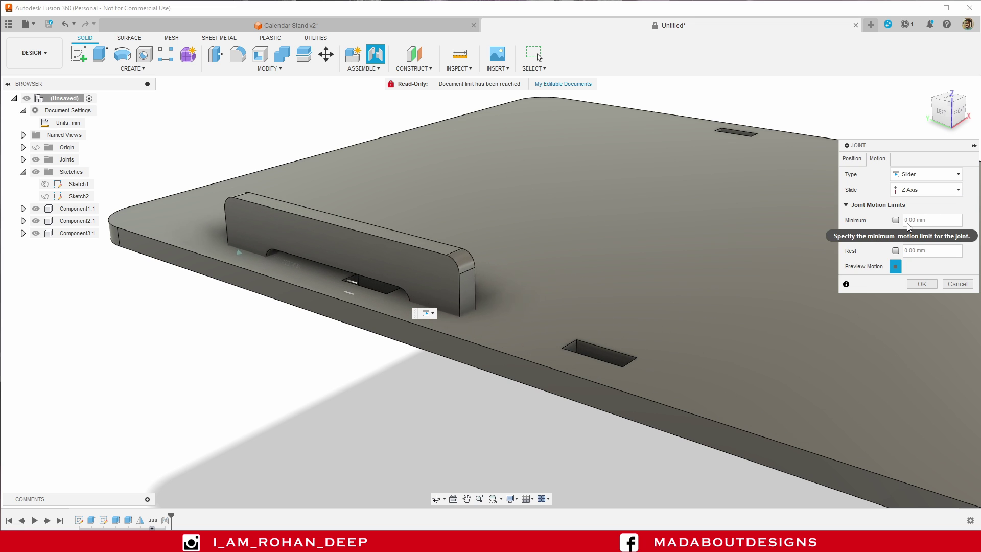
click(922, 190)
click(913, 213)
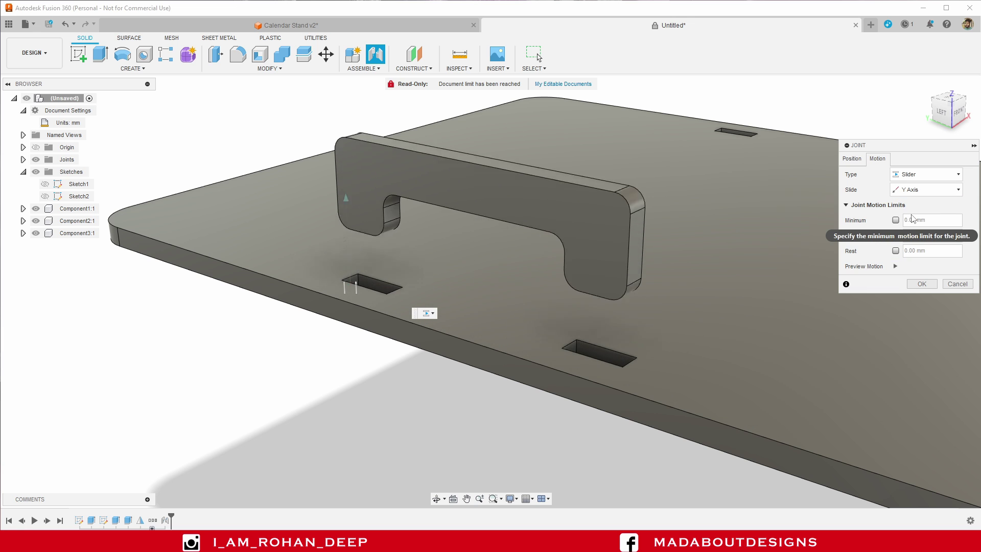
scroll(532, 275, down, 3)
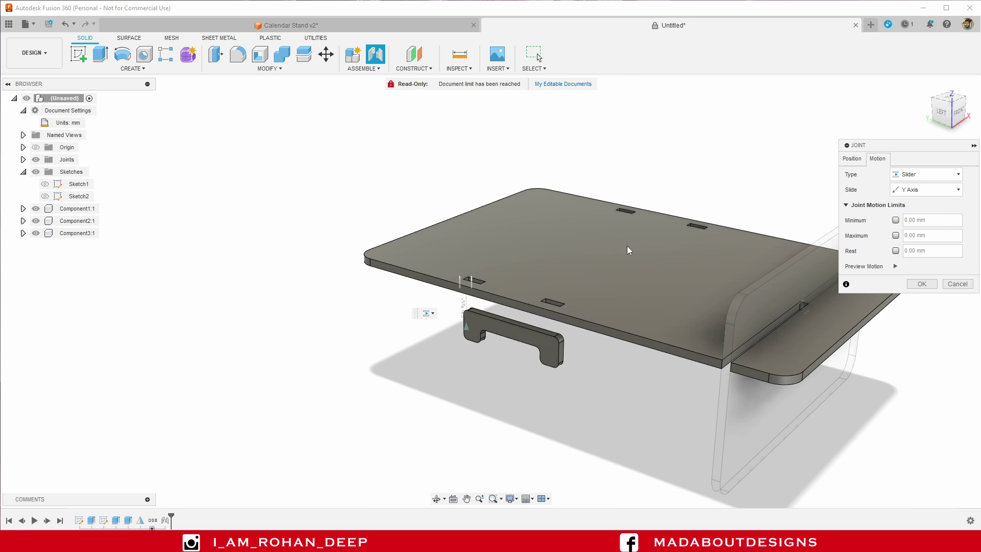
click(931, 284)
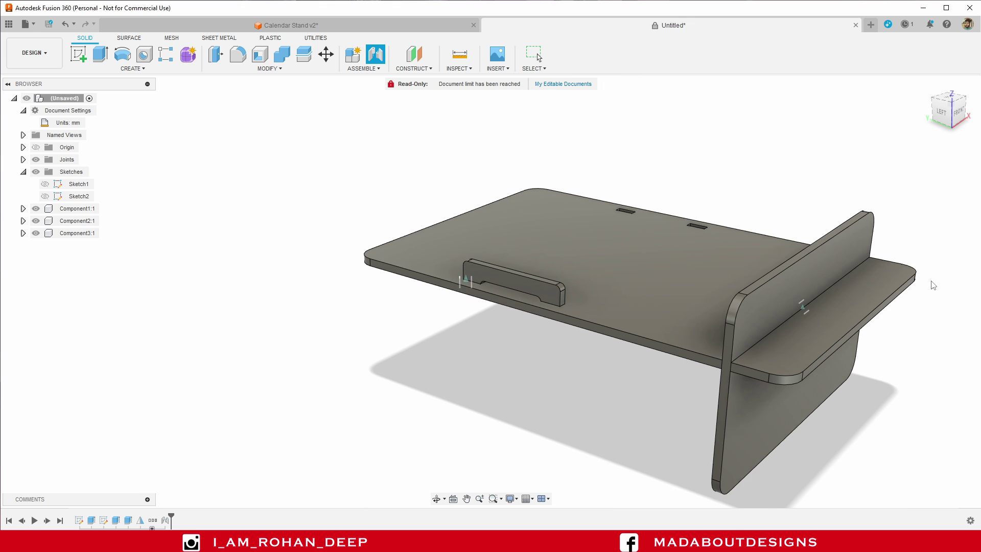
mouse_move(734, 228)
shift+middle_down()
mouse_move(686, 235)
mouse_move(725, 235)
shift+middle_up()
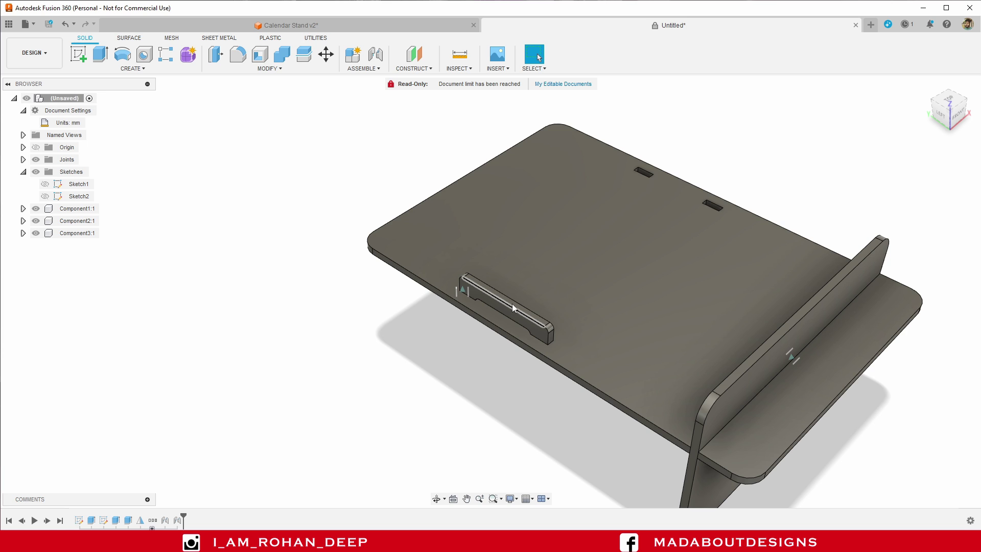
Mirror the C-shaped component across the vertical origin plane to the two slots on the plate's opposite edge.
click(163, 69)
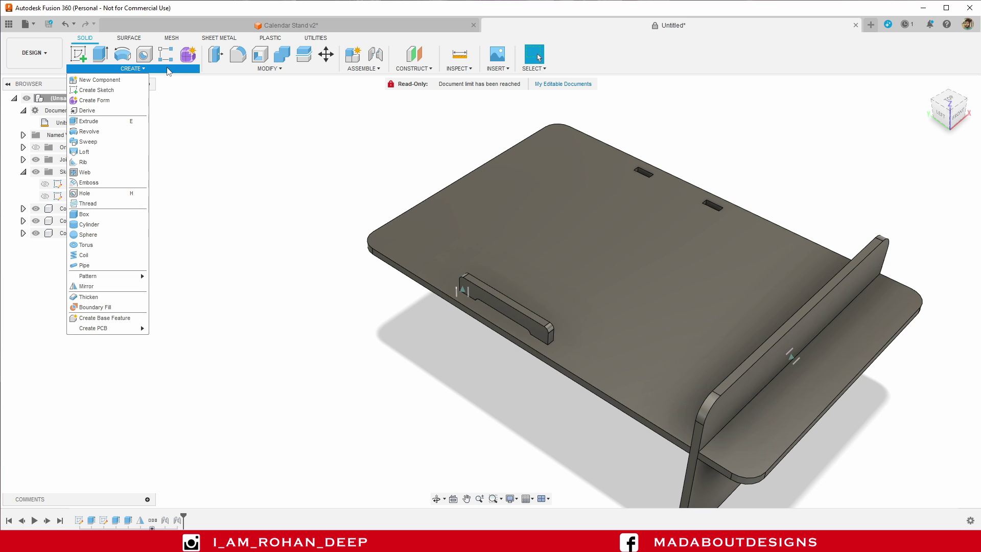
click(102, 287)
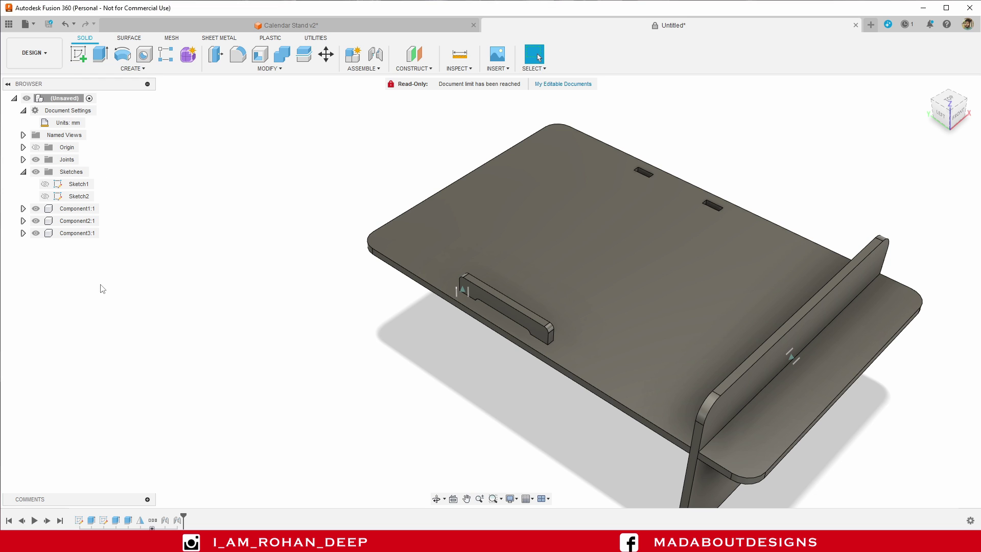
scroll(295, 238, down, 2)
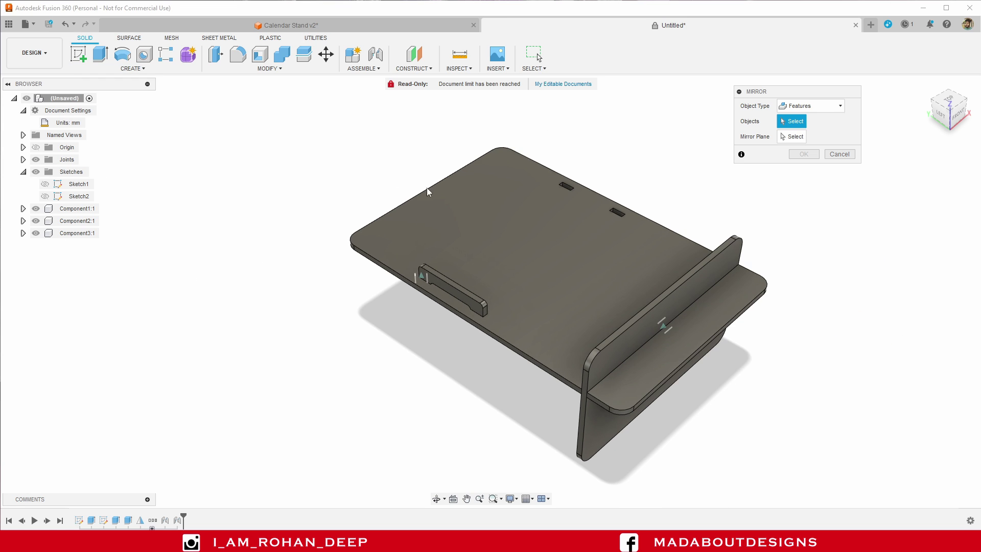
click(791, 107)
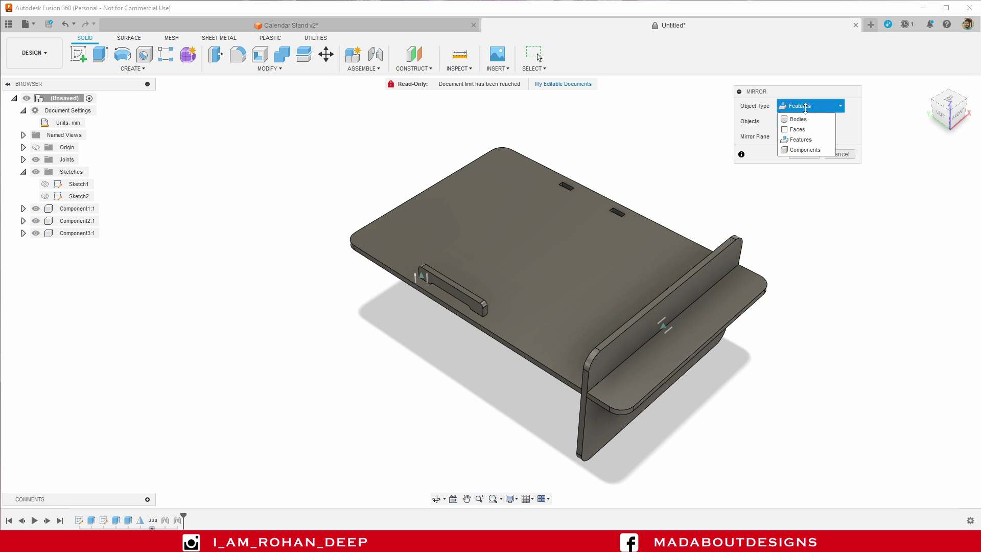
click(804, 149)
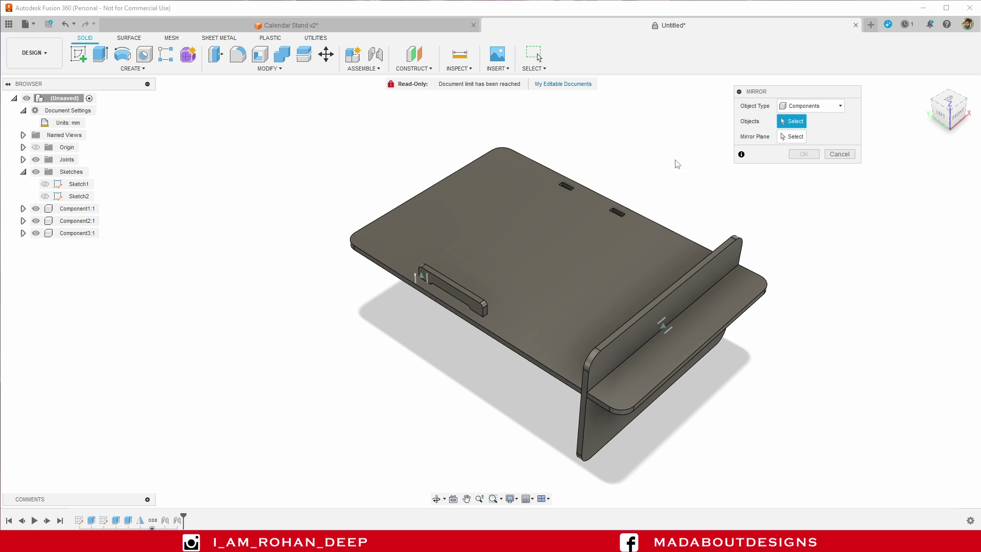
click(458, 283)
click(452, 292)
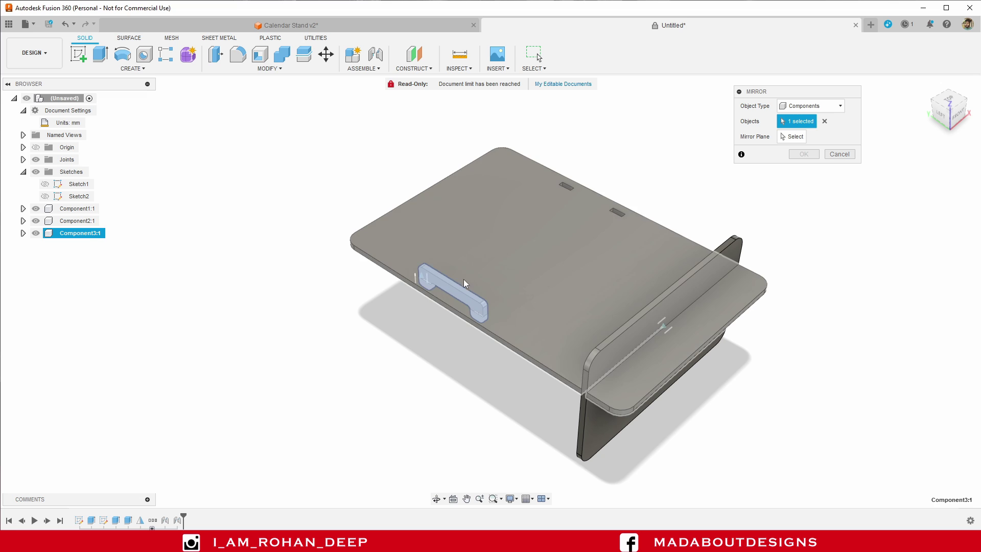
click(795, 137)
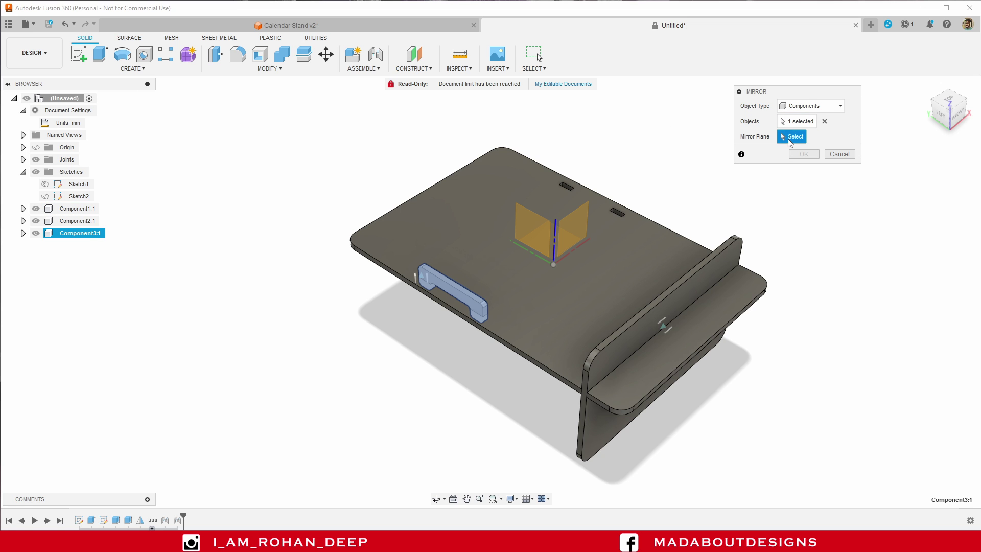
click(536, 222)
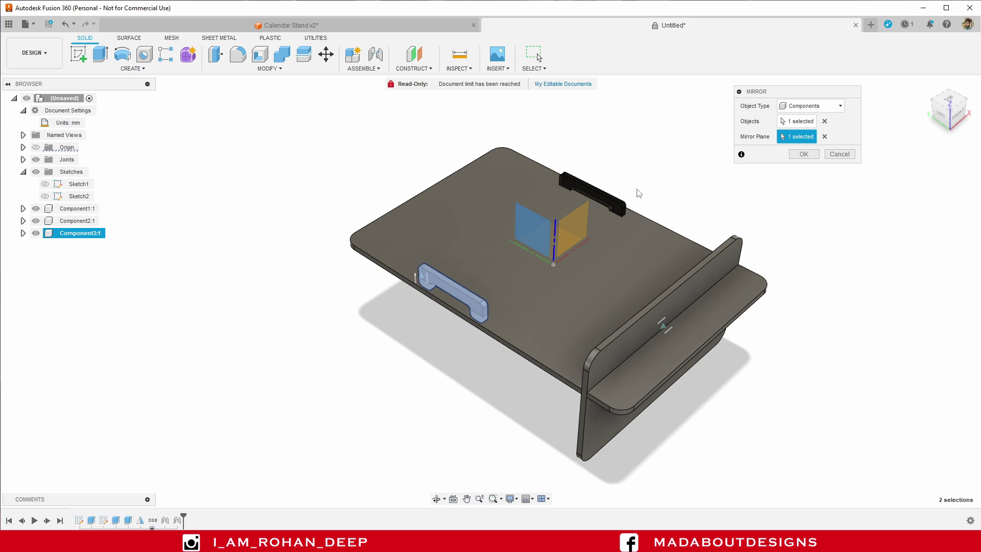
scroll(639, 193, up, 5)
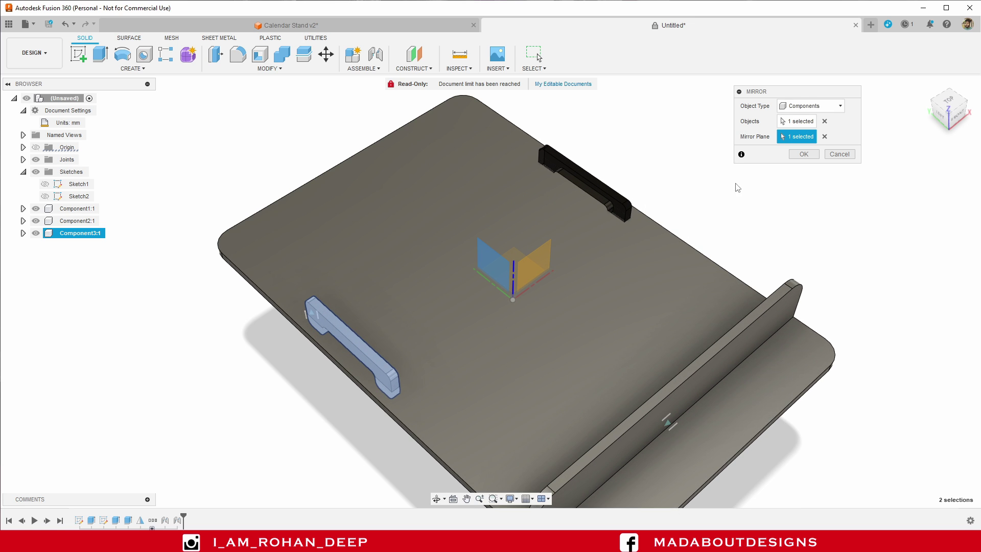
click(798, 155)
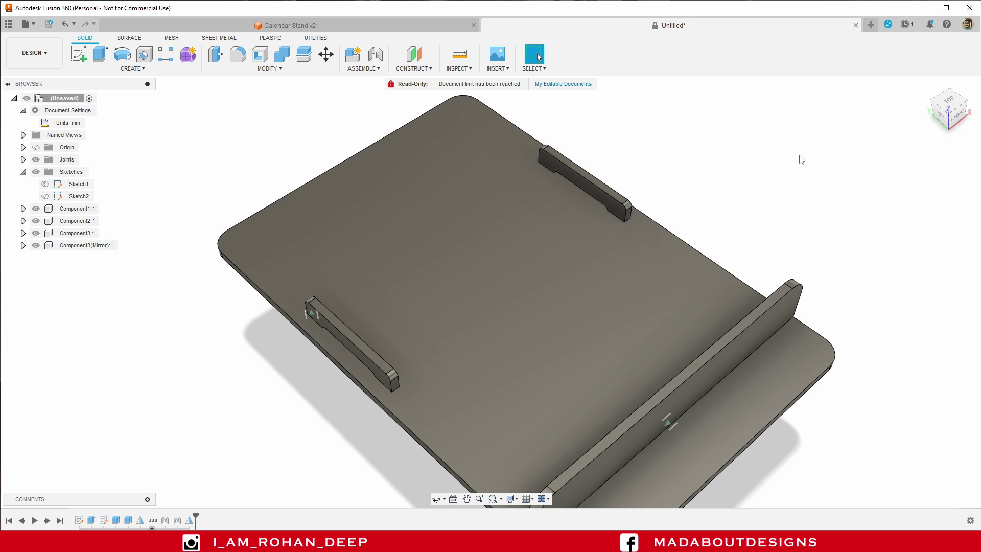
Pull the mirrored C-shaped piece out of its slots and away from the larger plate.
shift+middle_drag(799, 153, 727, 154)
scroll(599, 176, down, 2)
drag(599, 176, 683, 158)
shift+middle_drag(547, 248, 542, 356)
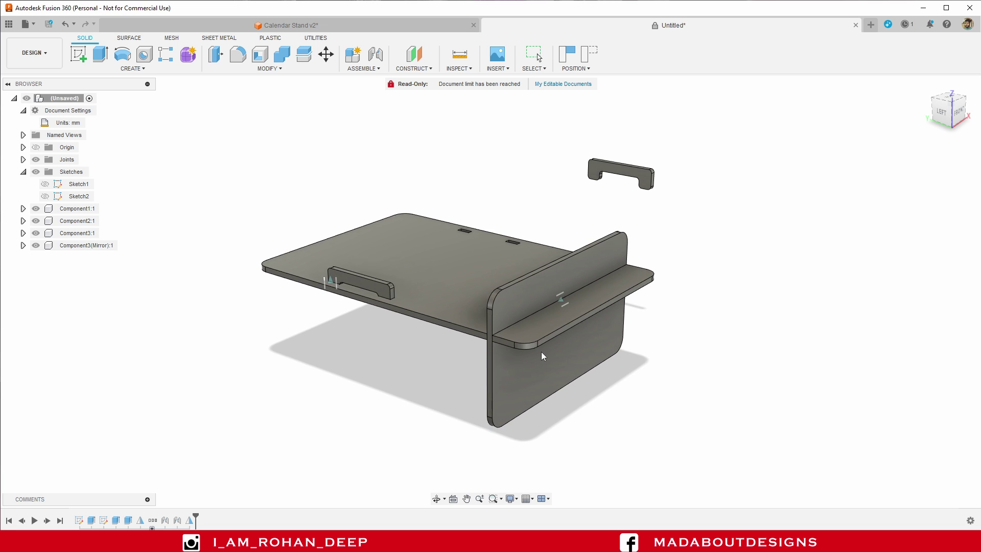
click(542, 351)
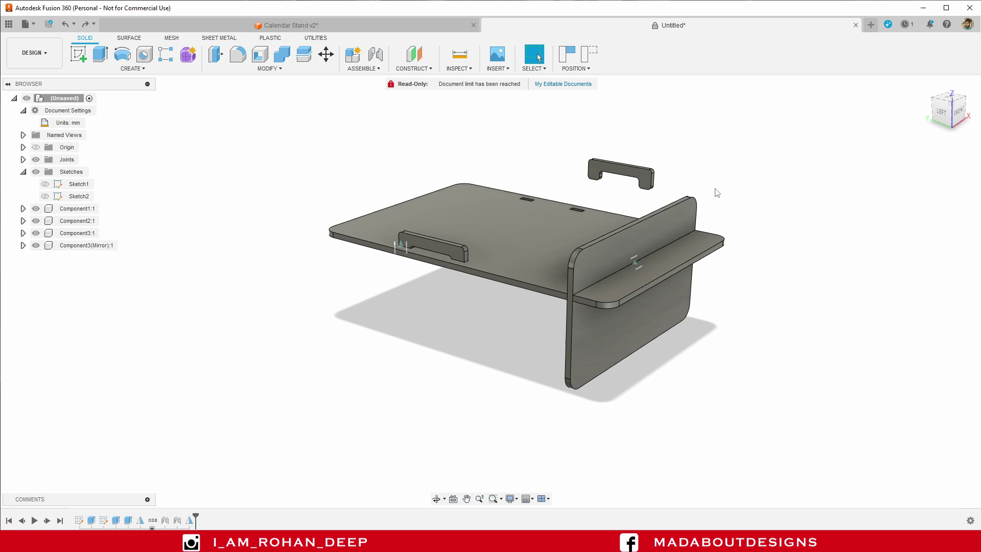
shift+middle_drag(719, 155, 707, 179)
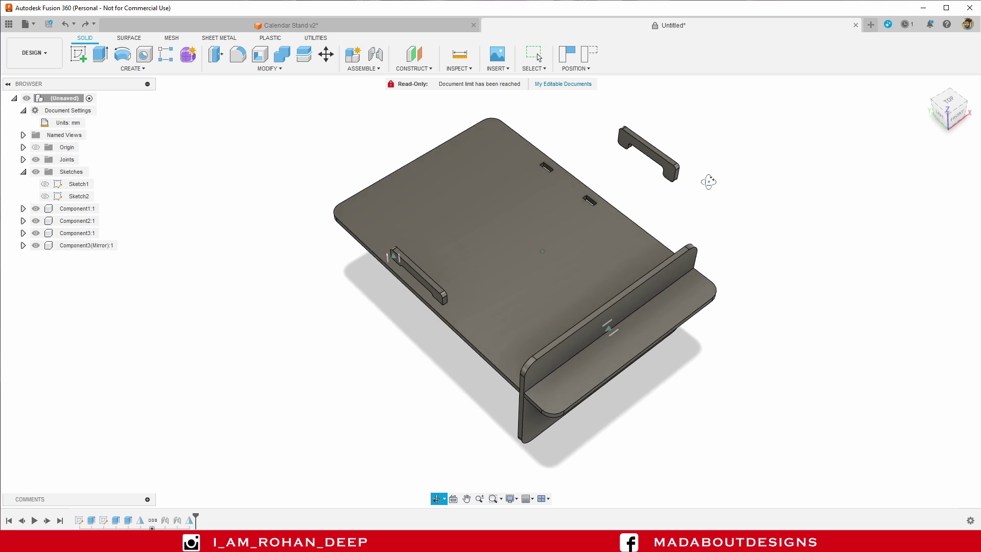
shift+middle_drag(597, 146, 486, 105)
click(371, 70)
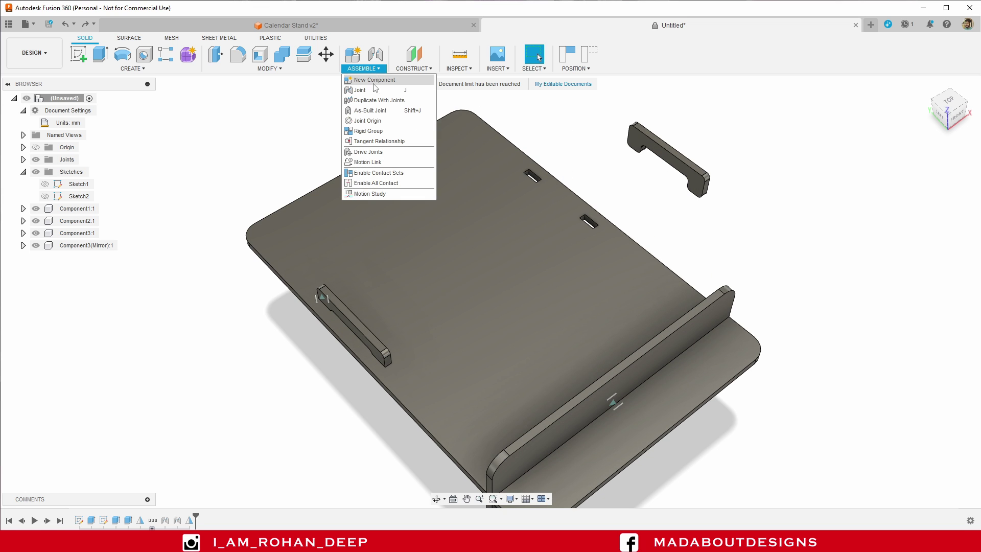
click(373, 90)
shift+middle_drag(603, 133, 691, 141)
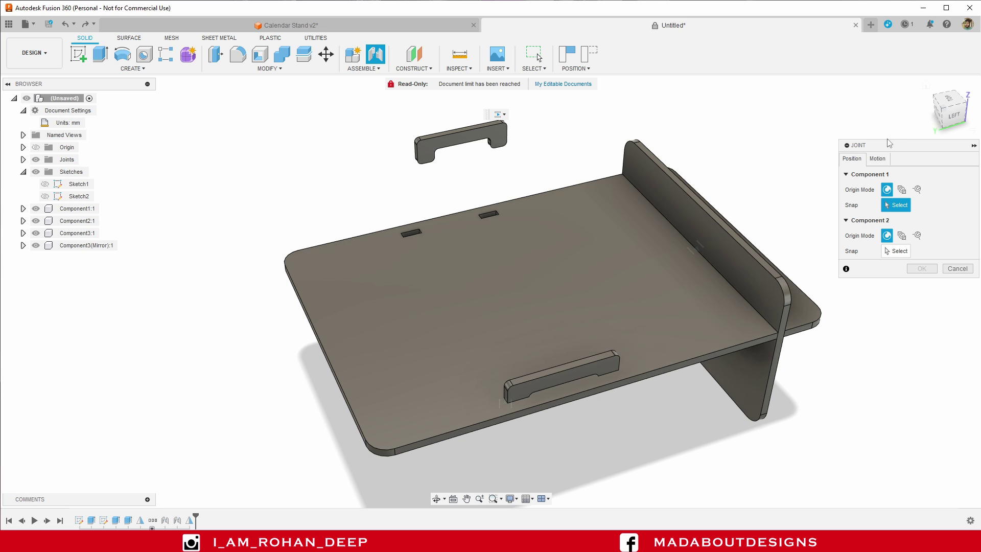
click(958, 268)
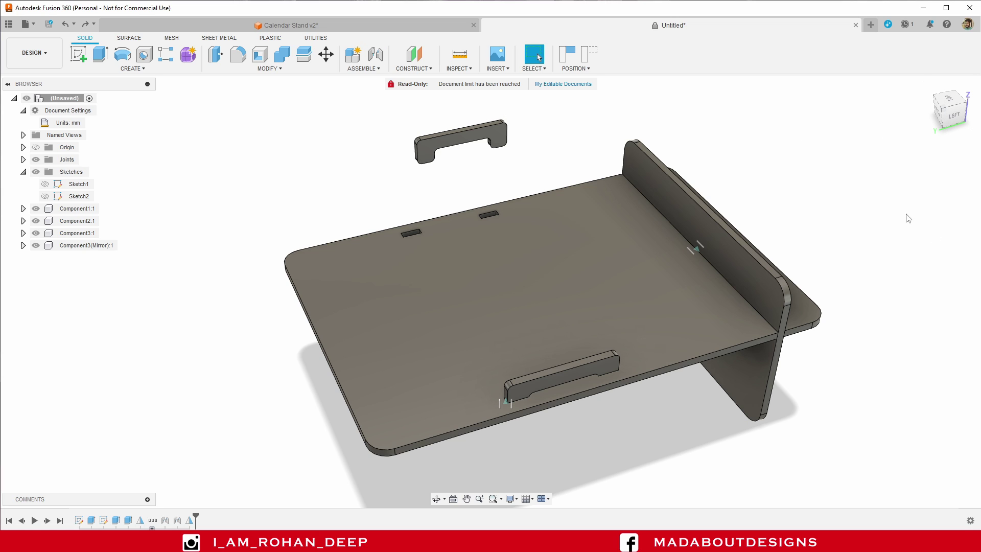
Return the mirrored C-shaped piece to its captured position in the slots and start an As-Built Joint.
click(594, 55)
shift+middle_drag(614, 152, 562, 148)
click(375, 72)
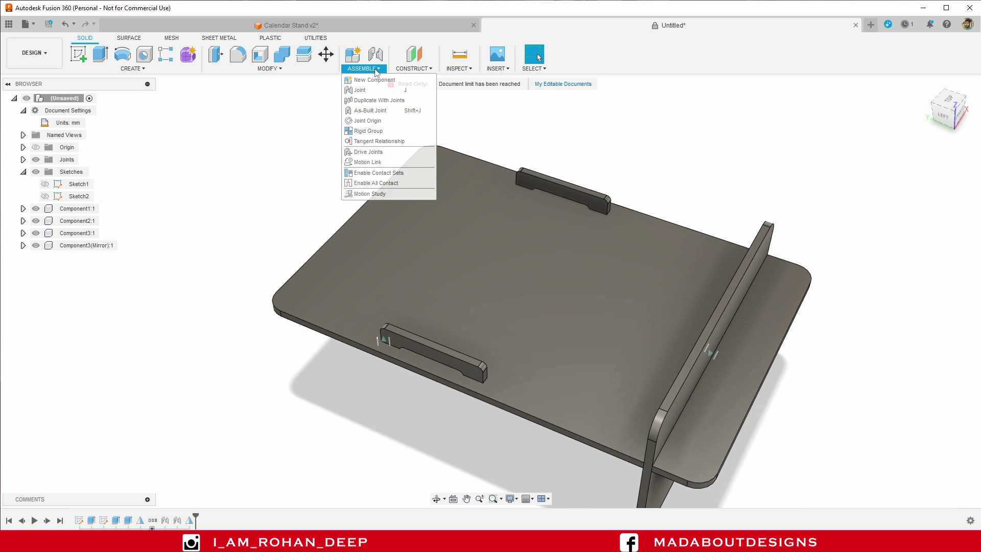
click(373, 111)
scroll(611, 127, up, 3)
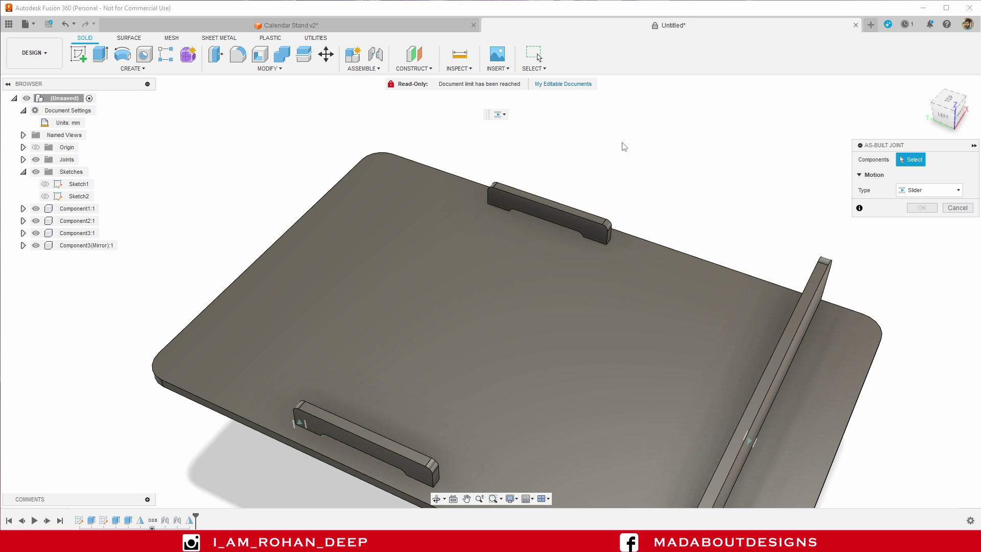
shift+middle_drag(617, 144, 583, 189)
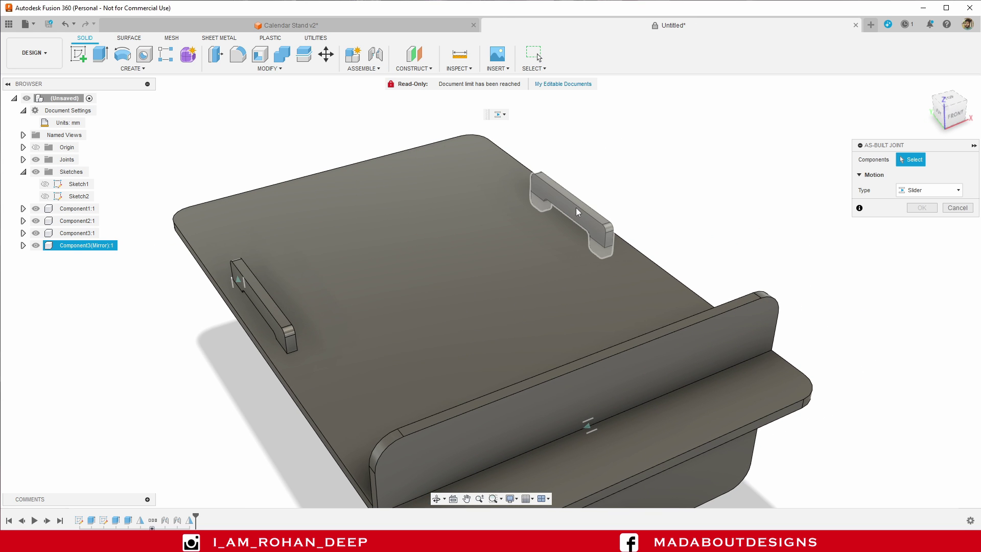
click(537, 229)
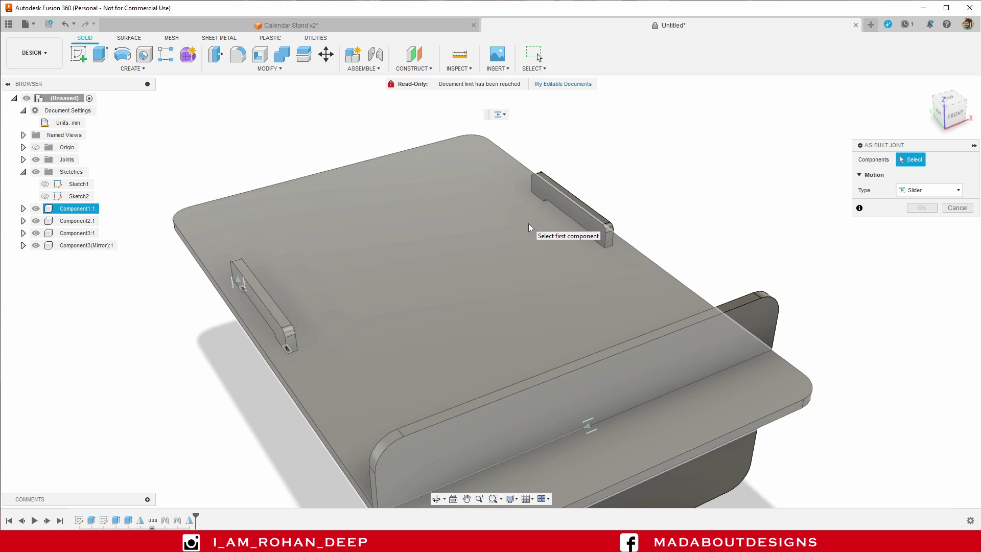
click(676, 116)
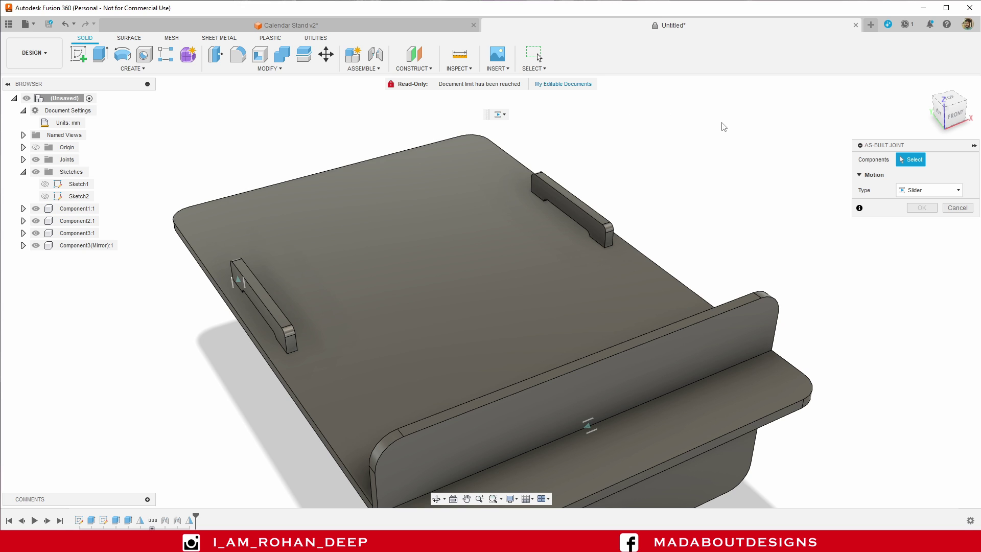
click(563, 195)
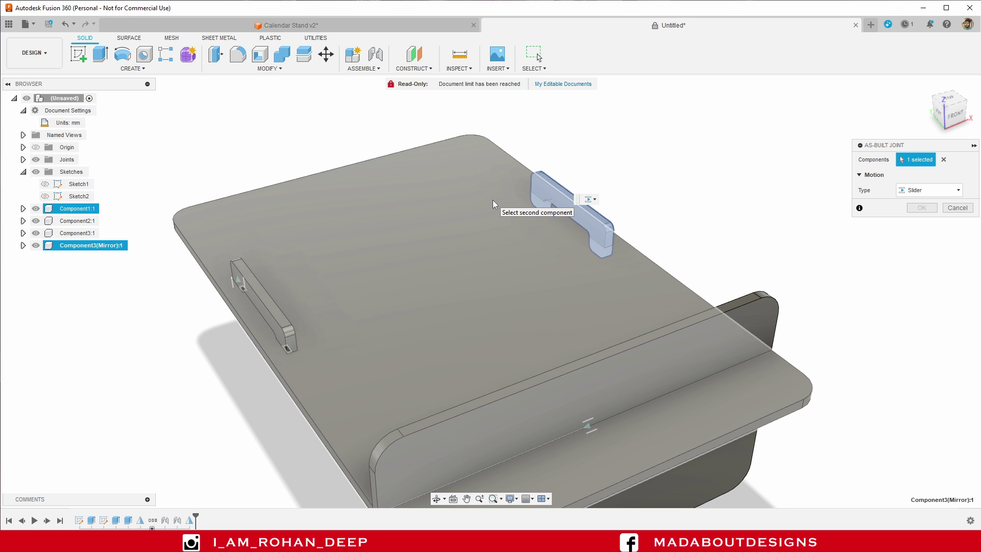
click(492, 201)
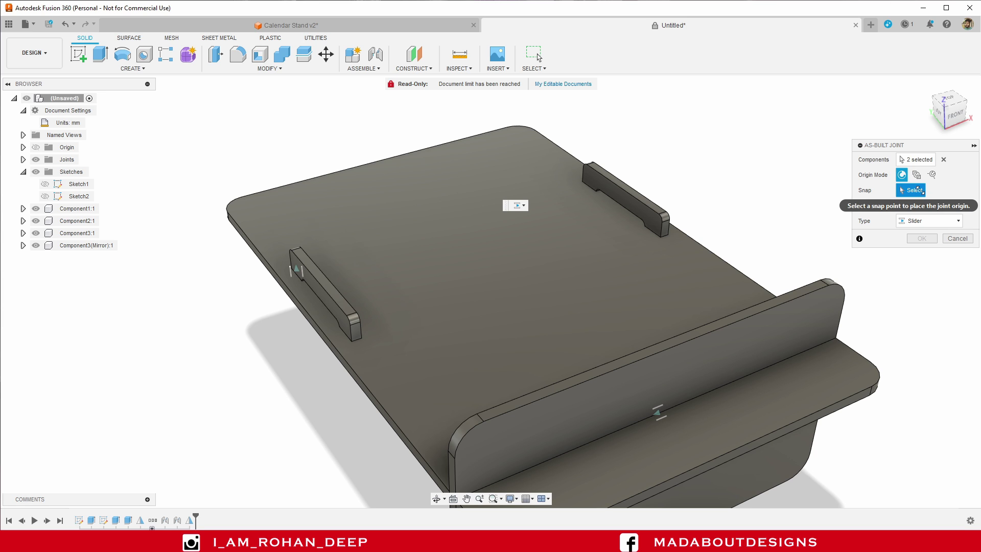
scroll(715, 214, up, 3)
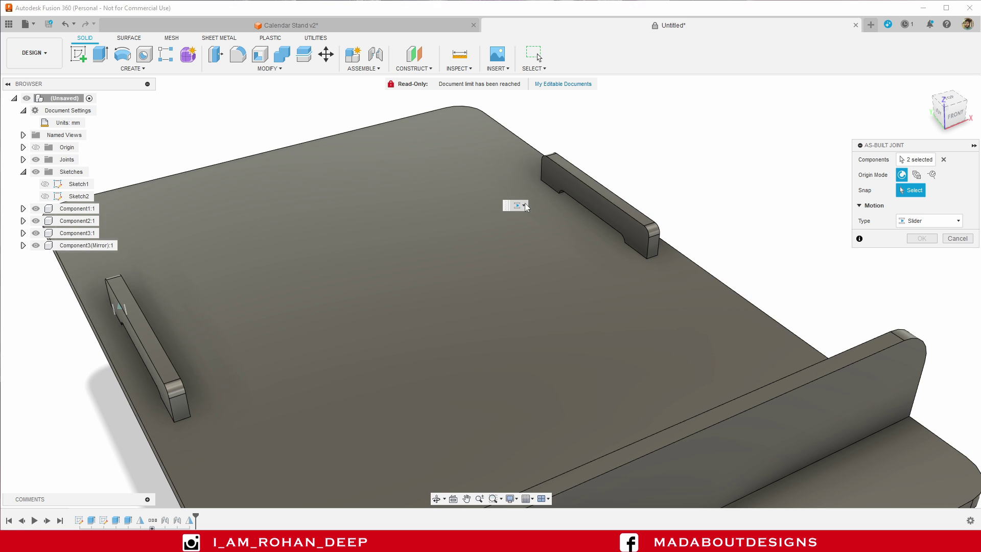
click(525, 206)
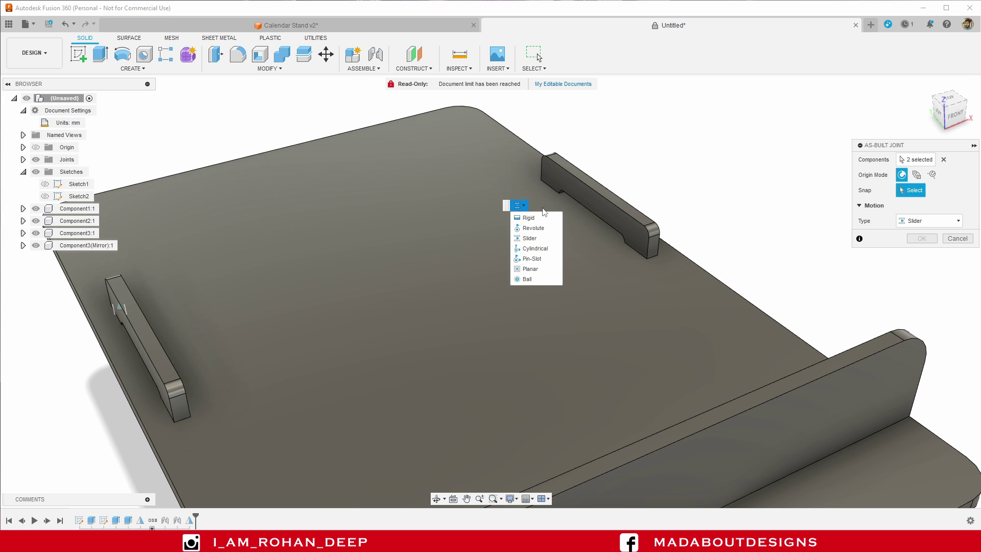
click(535, 239)
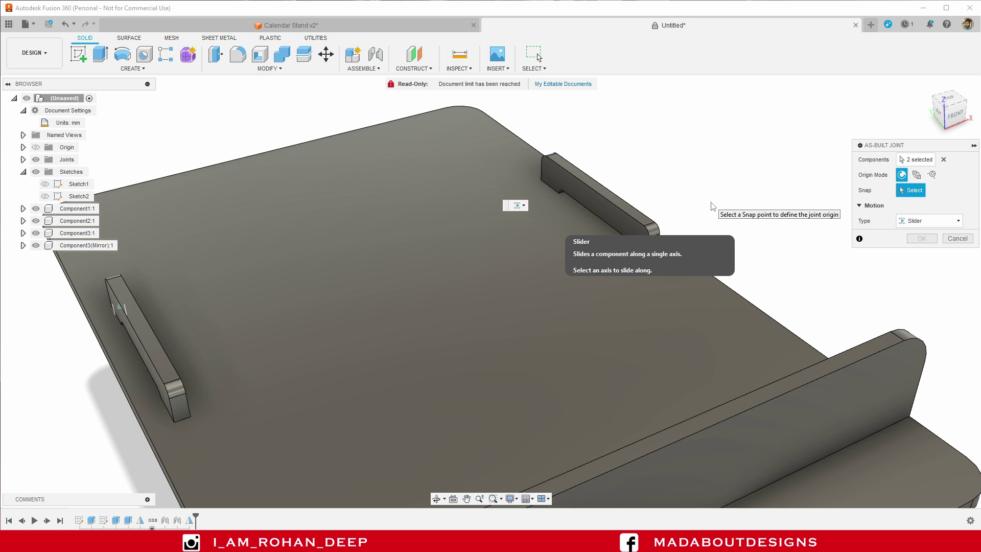
scroll(671, 212, up, 5)
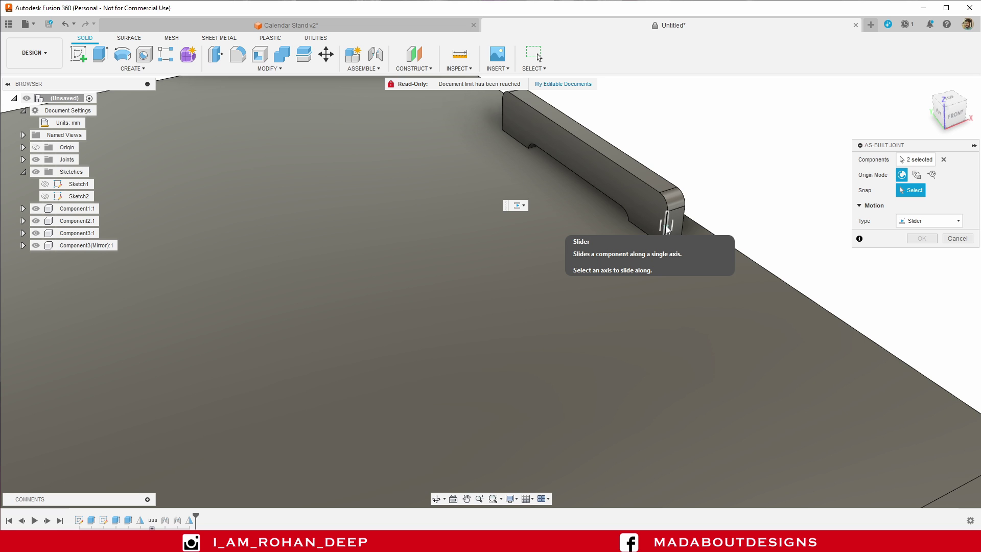
click(670, 226)
scroll(725, 188, down, 3)
scroll(786, 178, down, 1)
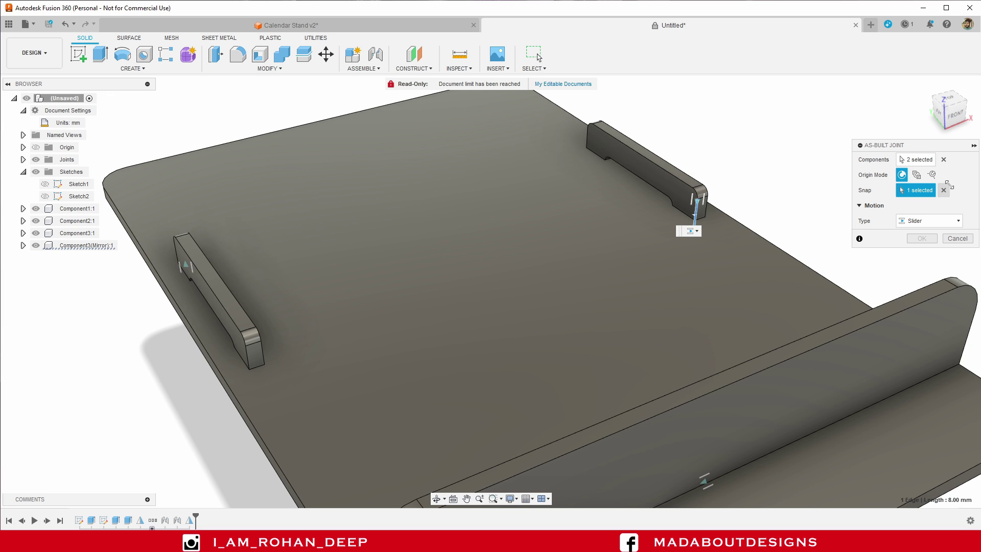
click(944, 159)
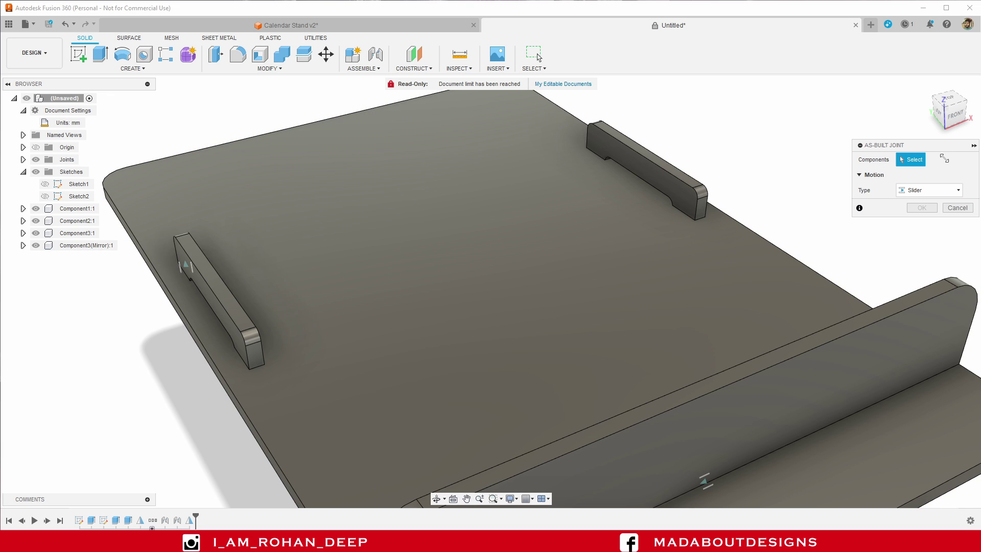
Create an as-built slider joint along the Z Axis between the mirrored C-shaped piece and the larger plate, with its origin at the piece's lower end.
scroll(761, 168, up, 2)
scroll(755, 205, up, 1)
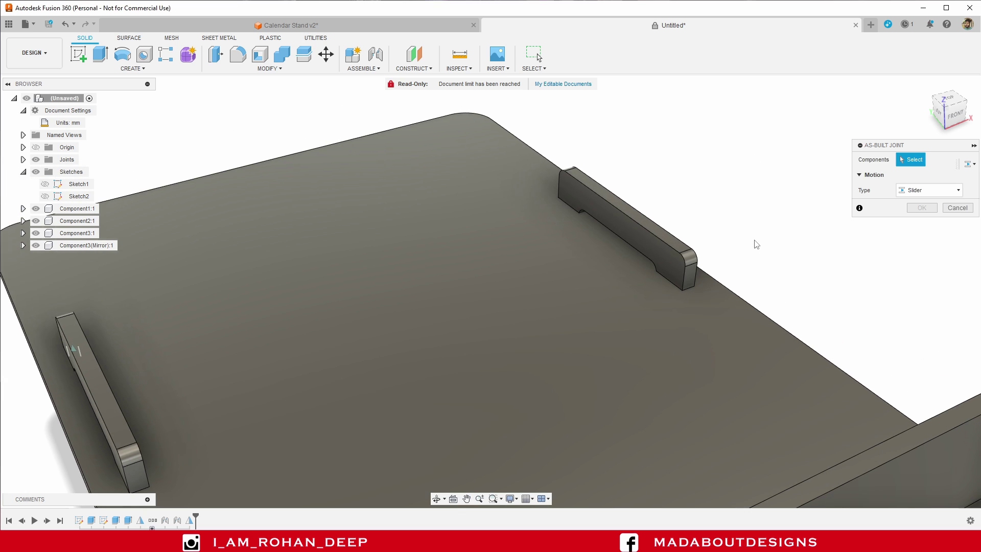
click(651, 219)
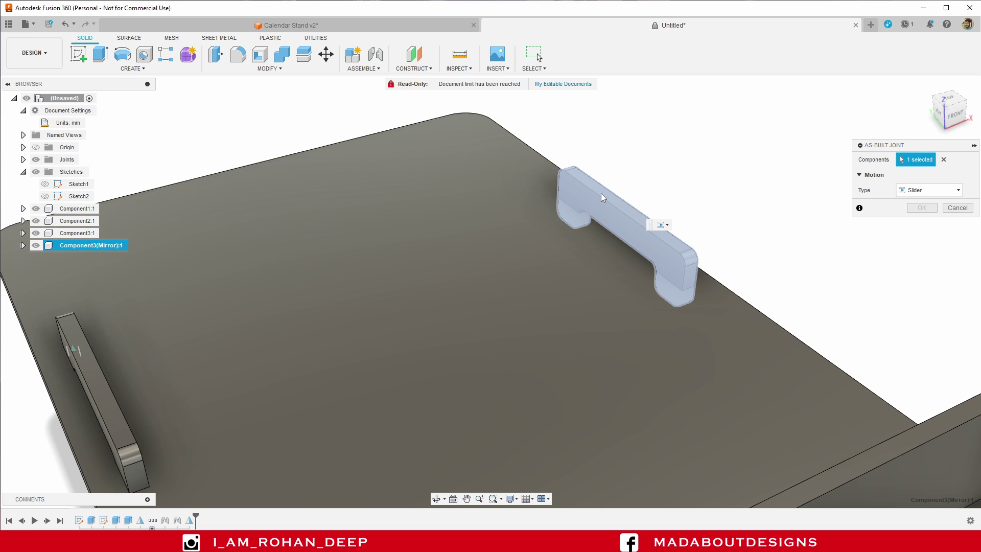
click(547, 237)
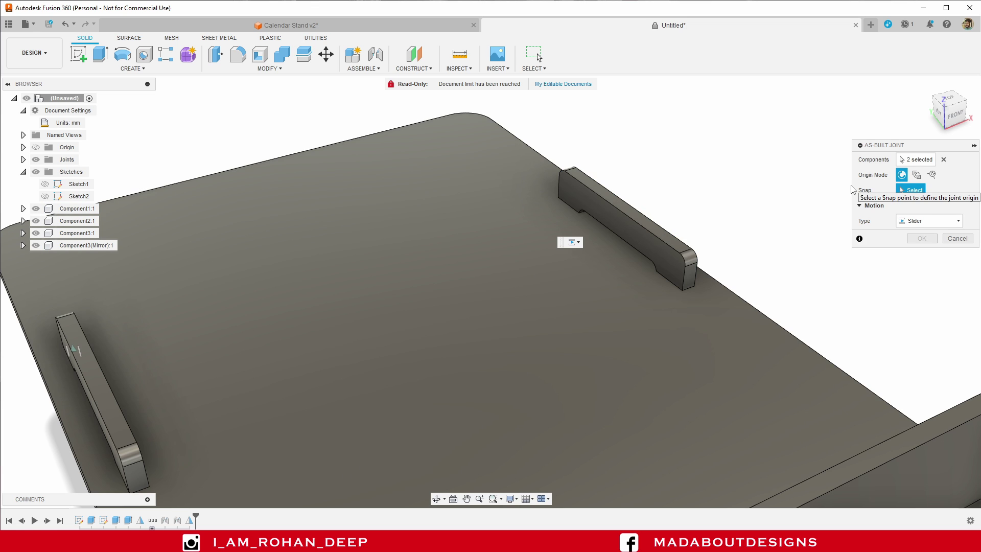
click(684, 281)
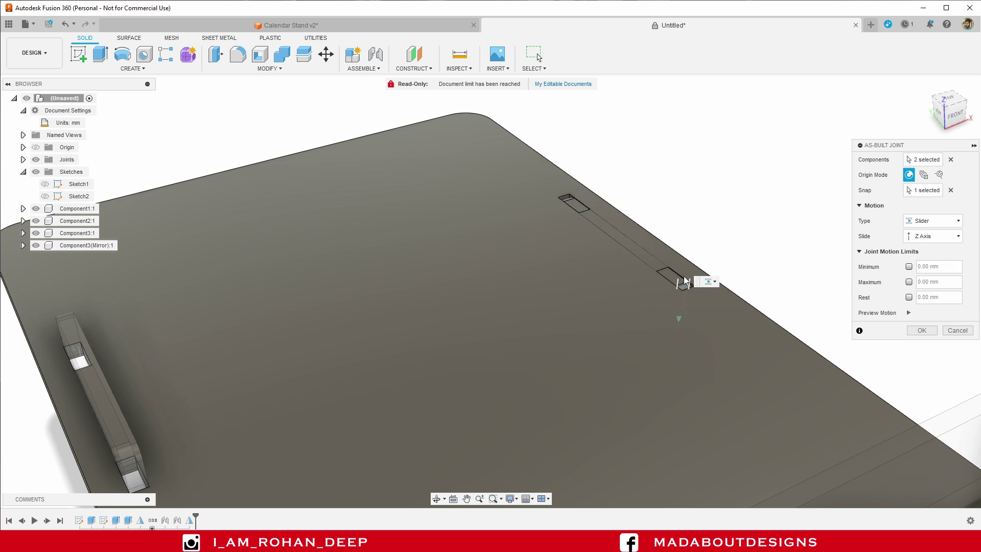
scroll(717, 198, down, 3)
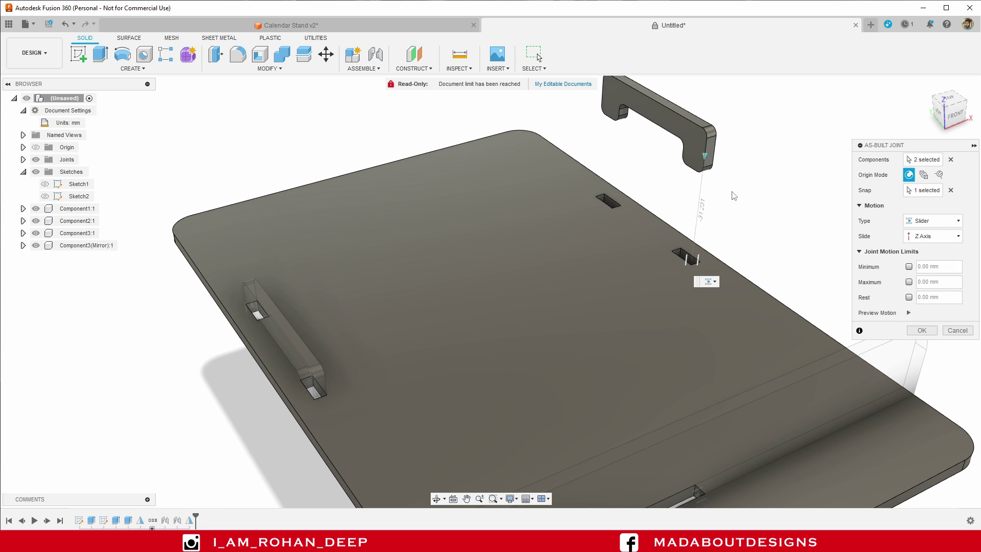
click(921, 330)
Start a move of components and select all four parts of the stand.
scroll(757, 214, down, 2)
shift+middle_drag(742, 202, 793, 195)
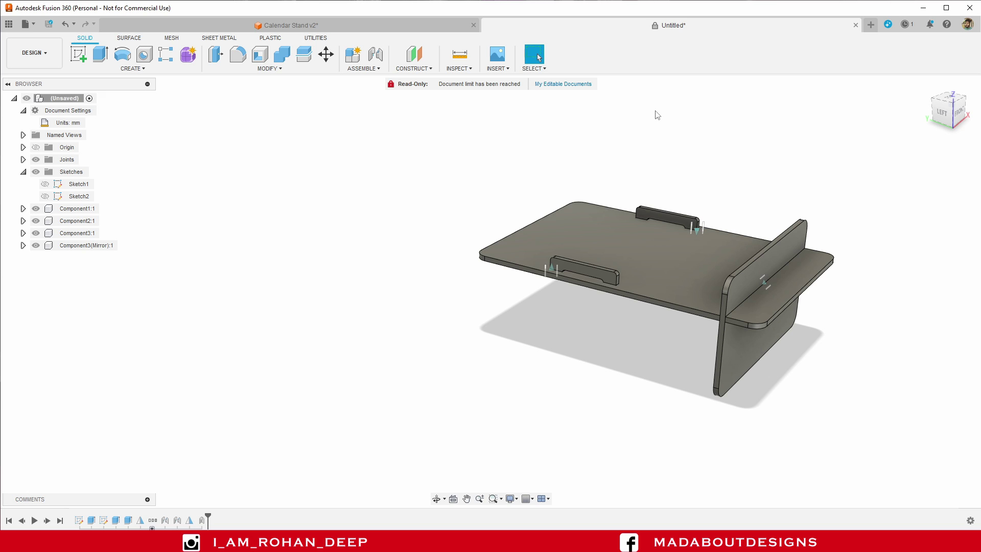
key(m)
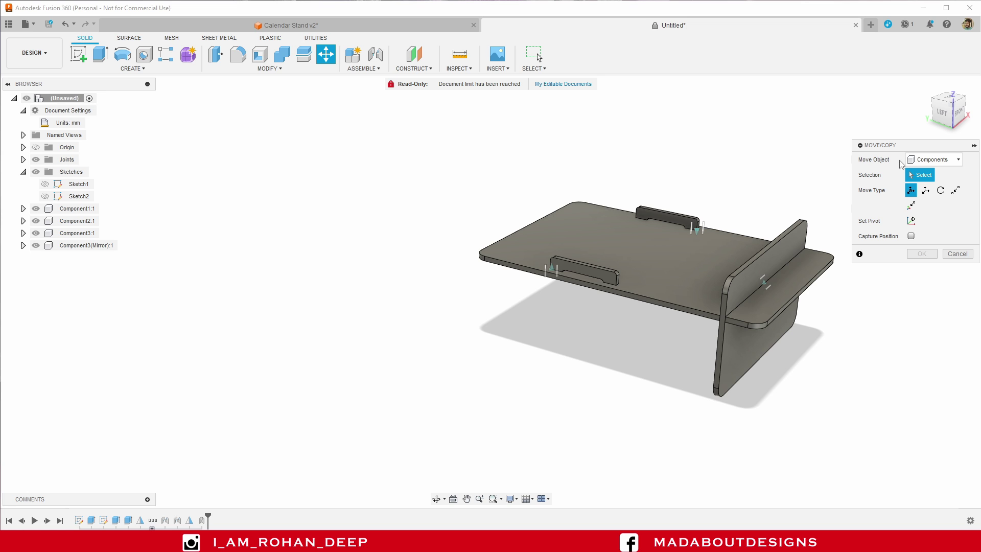
click(931, 160)
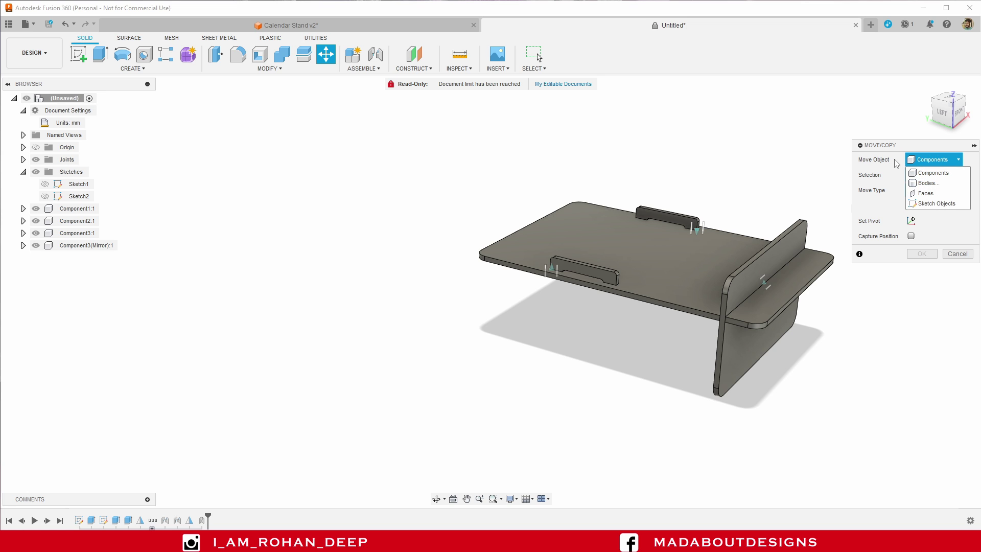
click(937, 174)
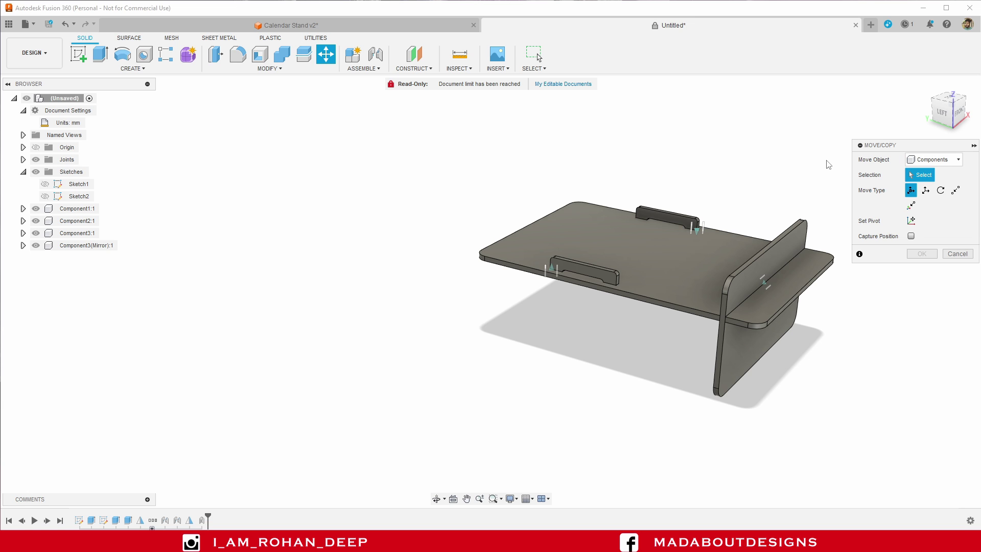
drag(921, 459, 342, 122)
scroll(848, 143, down, 2)
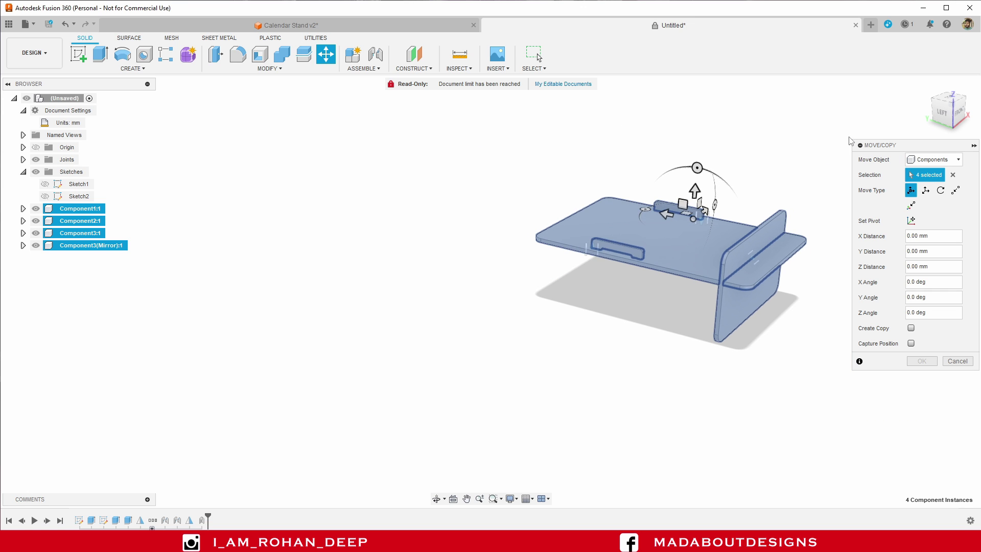
Rotate the four selected components by a Y angle of 65 degrees so the stand leans upright, and capture the position.
click(941, 112)
drag(556, 219, 605, 249)
shift+middle_drag(611, 253, 612, 374)
drag(611, 376, 607, 371)
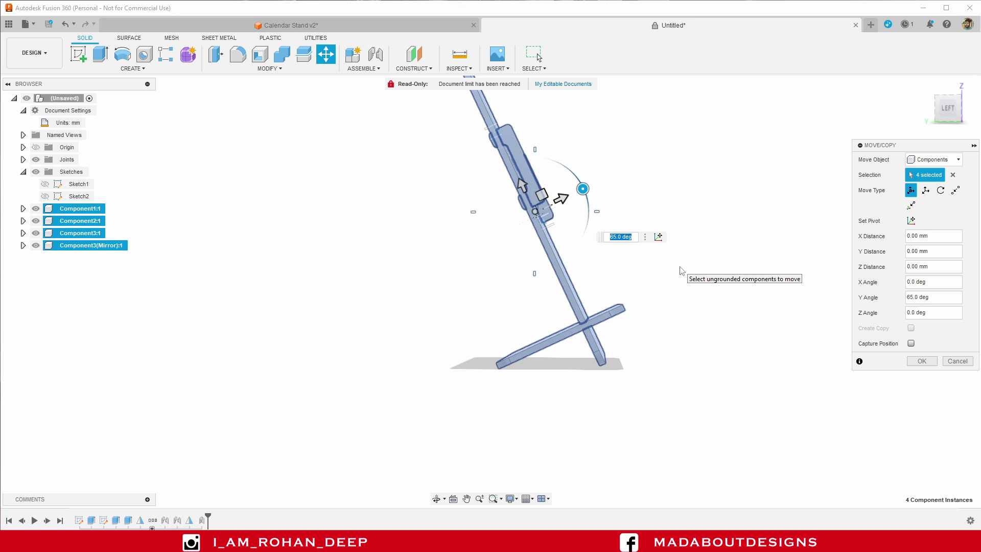
drag(688, 278, 690, 279)
shift+middle_drag(690, 280, 685, 321)
click(910, 343)
click(922, 362)
Test whether the larger plate can be moved freely, and revert the stand to its captured position.
shift+middle_drag(784, 300, 763, 314)
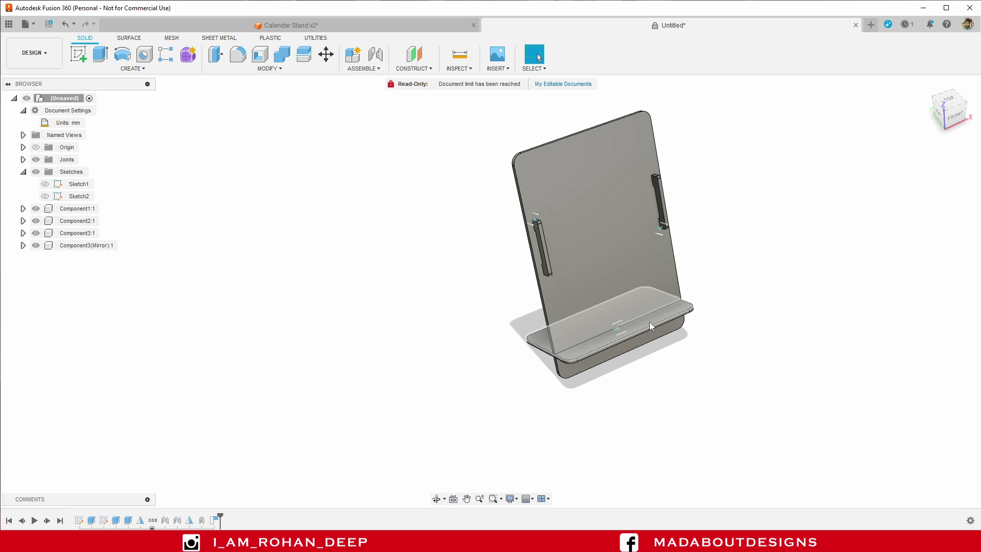
mouse_move(649, 322)
middle_down()
mouse_move(563, 334)
mouse_move(459, 275)
mouse_move(716, 276)
mouse_move(651, 302)
middle_up()
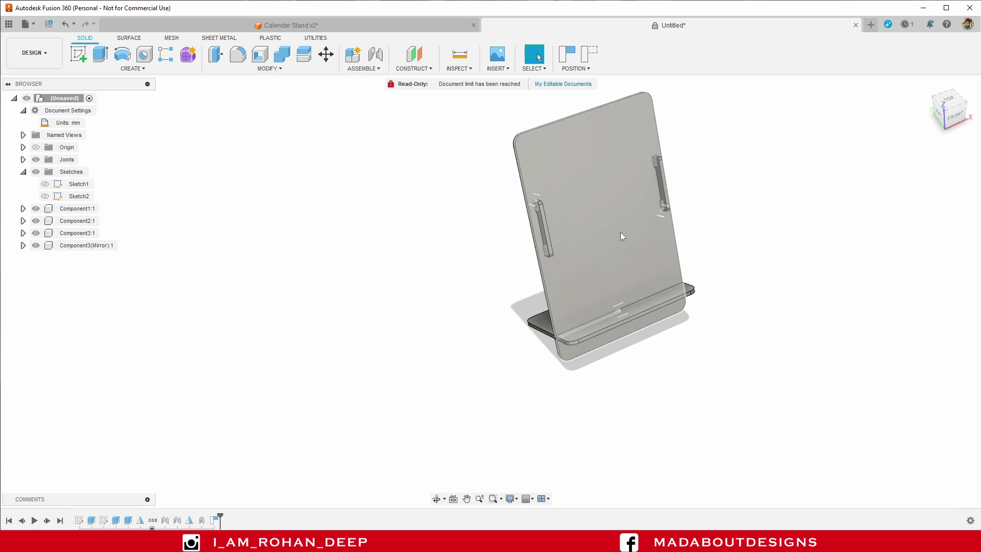
click(593, 54)
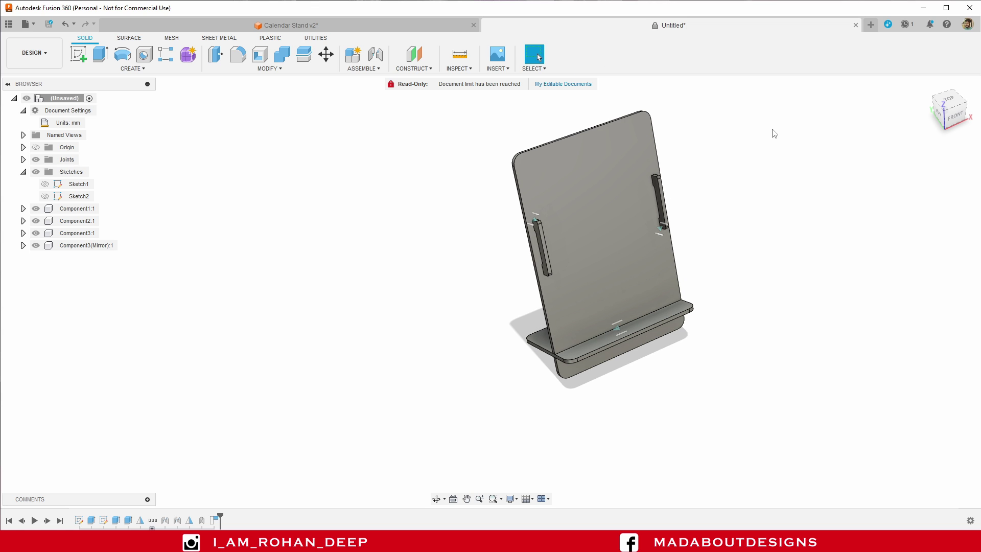
Ground the larger plate, Component1, so it stays fixed in place.
click(589, 185)
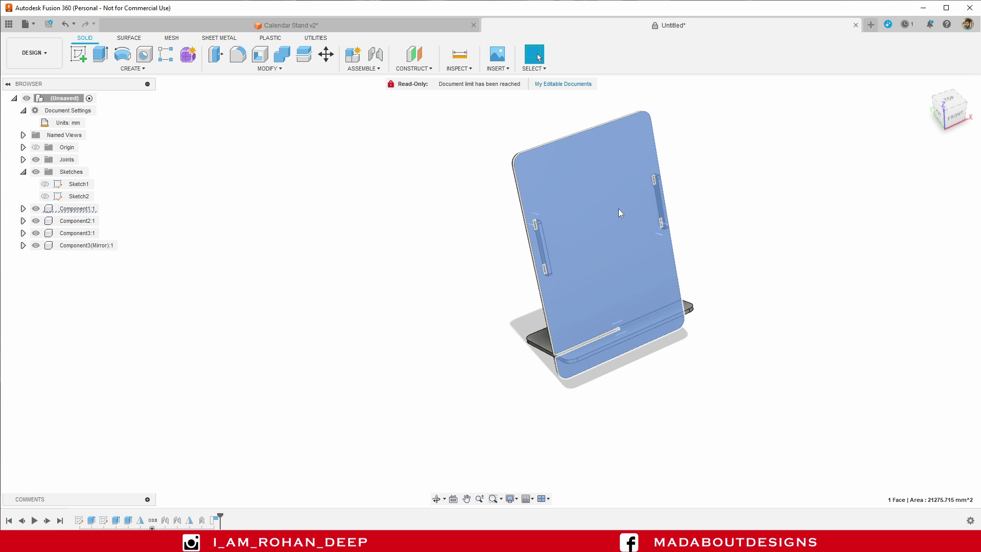
click(76, 209)
right_click(76, 209)
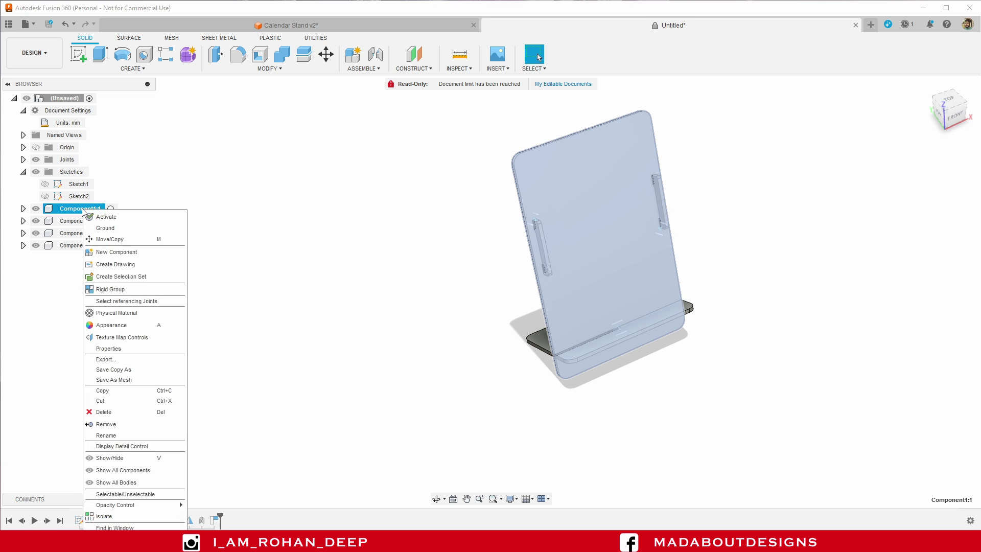
click(125, 227)
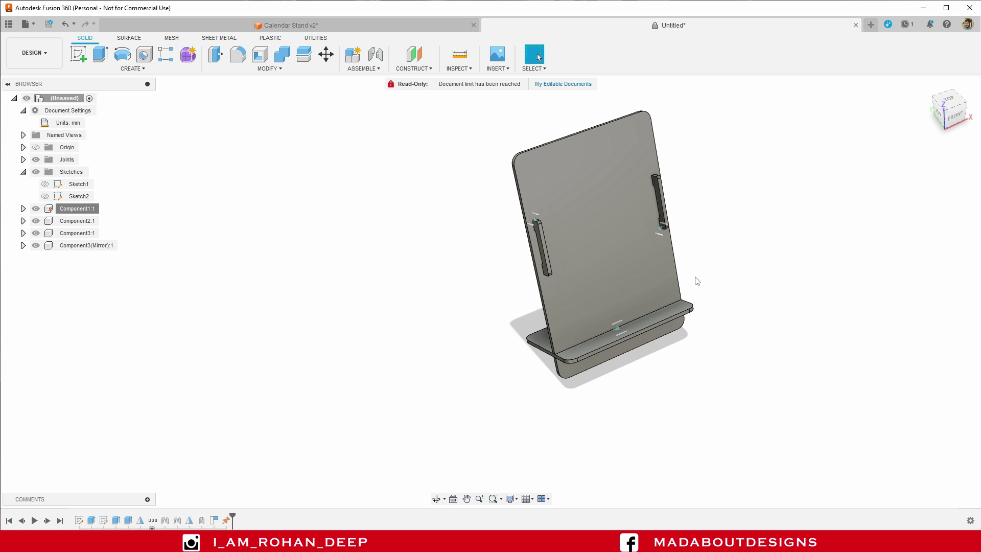
Test the joint motion of the smaller plate and both side pieces, and revert them to their captured positions.
drag(664, 320, 643, 314)
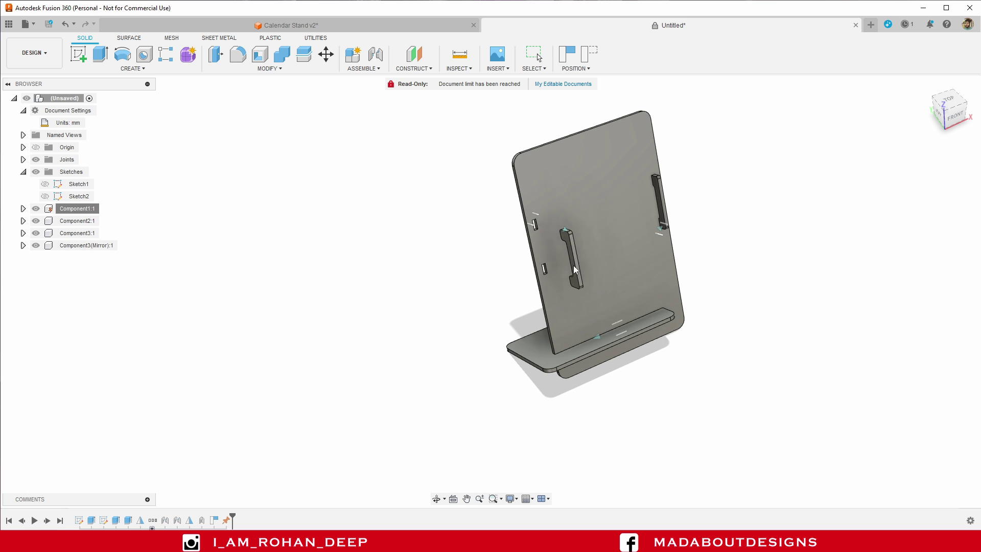
mouse_move(664, 206)
mouse_down()
mouse_move(682, 209)
mouse_move(667, 209)
mouse_up()
mouse_move(538, 239)
mouse_down()
mouse_move(572, 261)
mouse_move(547, 248)
mouse_up()
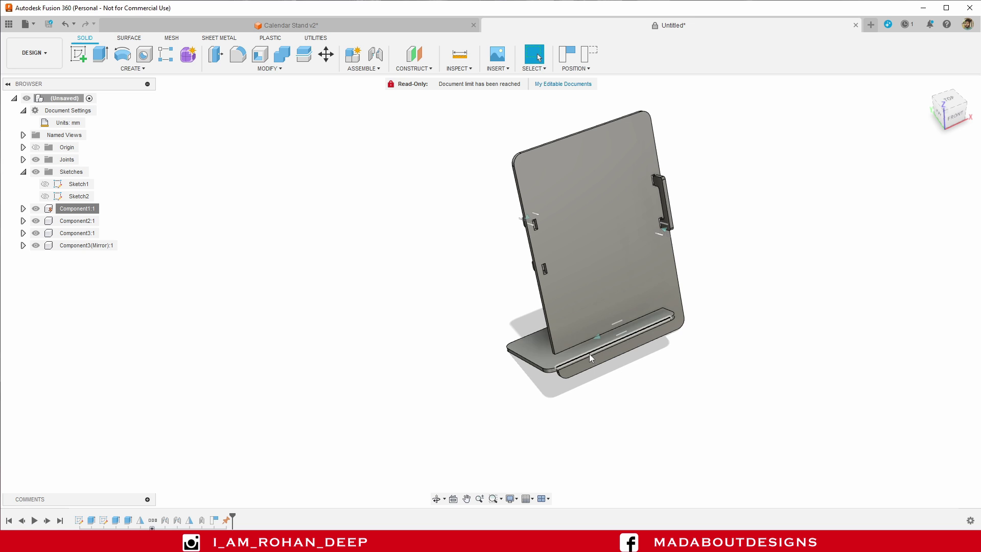
mouse_move(585, 352)
mouse_down()
mouse_move(629, 340)
mouse_move(550, 356)
mouse_move(598, 347)
mouse_move(568, 352)
mouse_up()
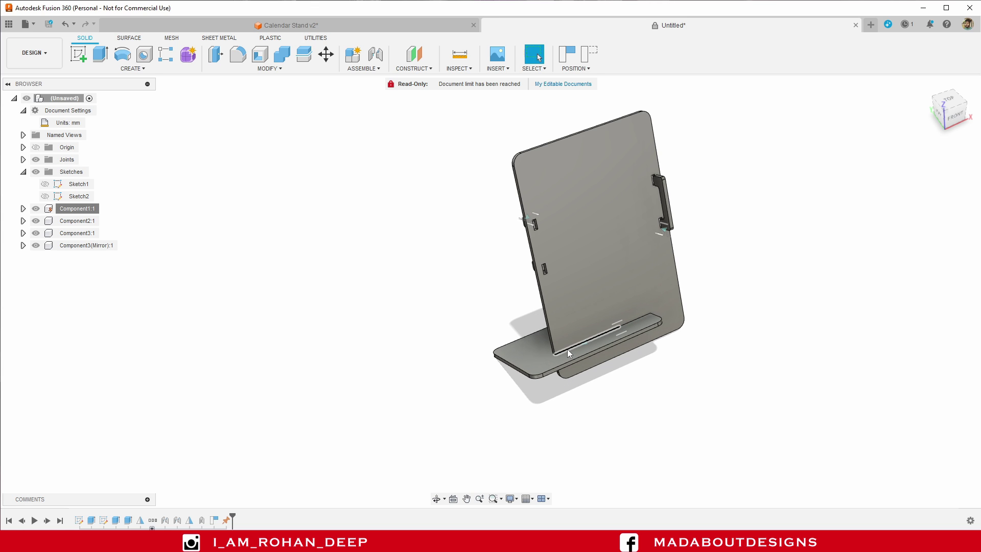
click(590, 51)
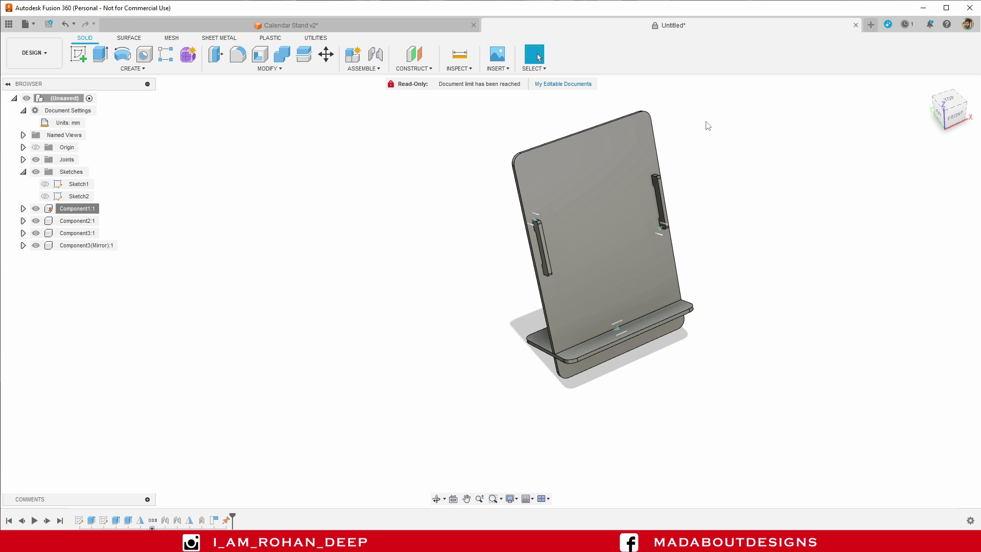
Enable contact between all components of the stand.
click(363, 68)
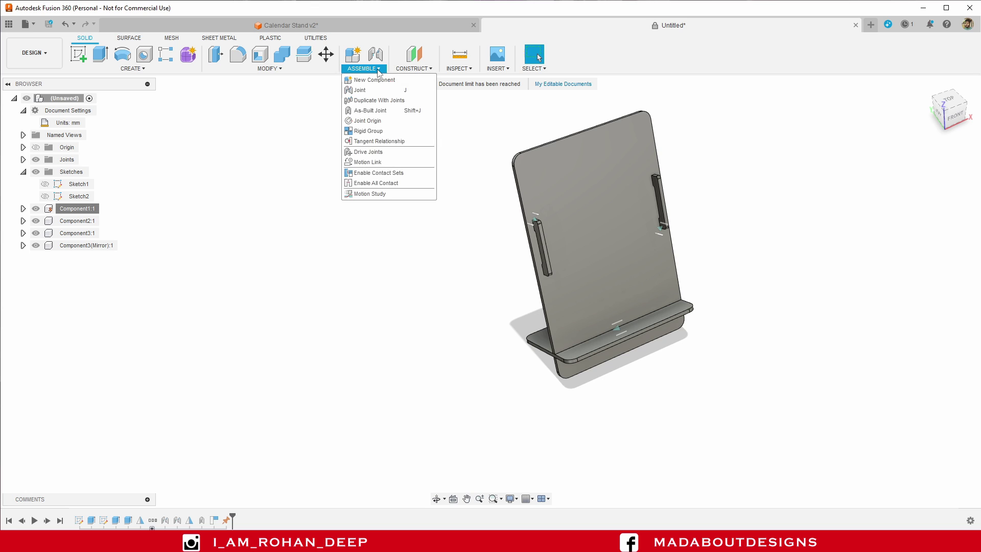
click(387, 184)
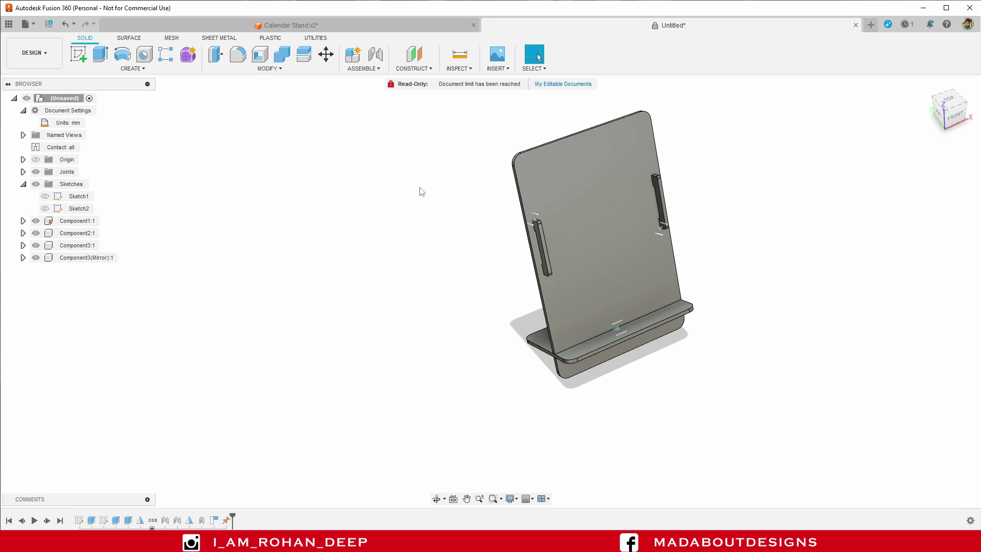
Test how the smaller plate and the right side piece move with contact enabled, and revert the parts to their captured position.
drag(557, 310, 670, 328)
shift+middle_drag(574, 249, 649, 191)
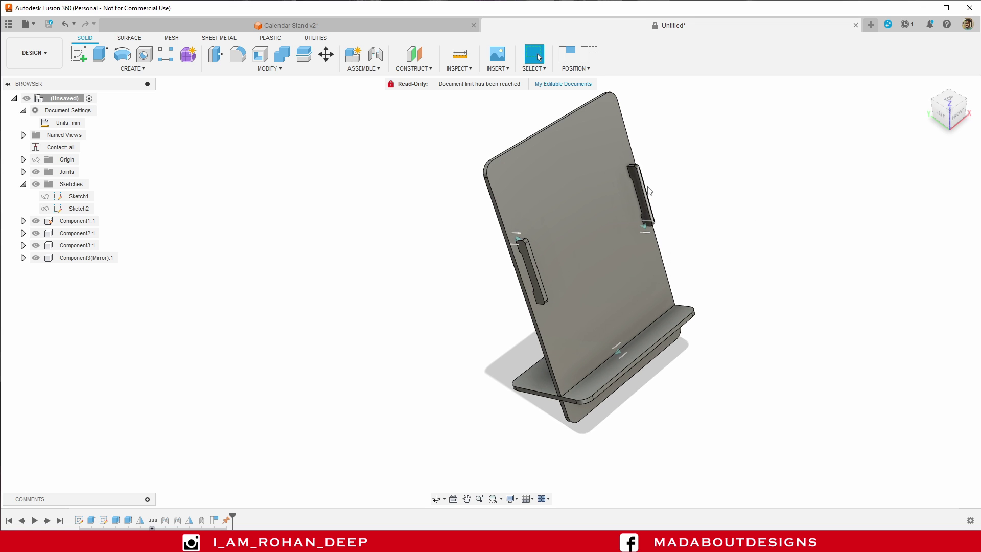
mouse_move(650, 189)
mouse_down()
mouse_move(751, 197)
mouse_move(642, 189)
mouse_up()
scroll(724, 164, down, 2)
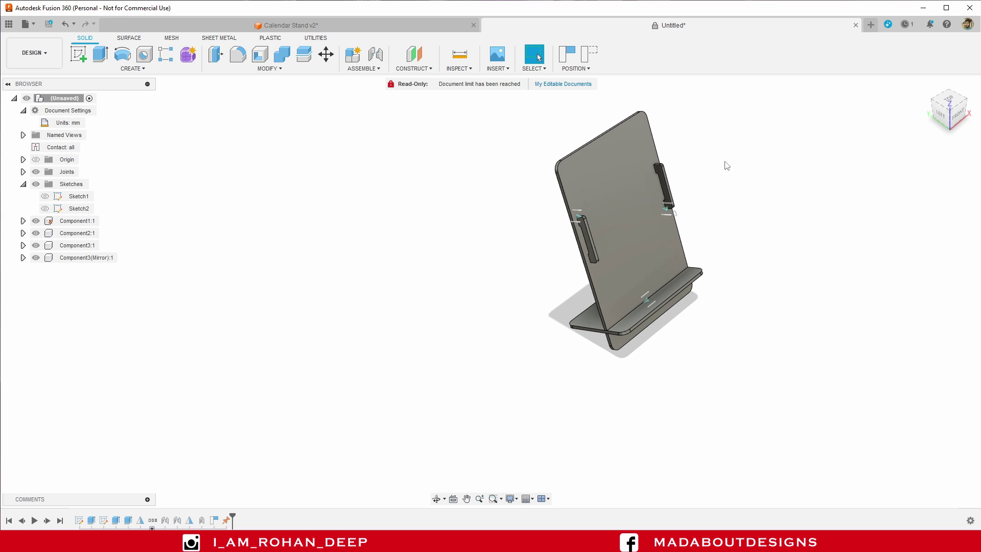
click(664, 181)
drag(602, 207, 463, 241)
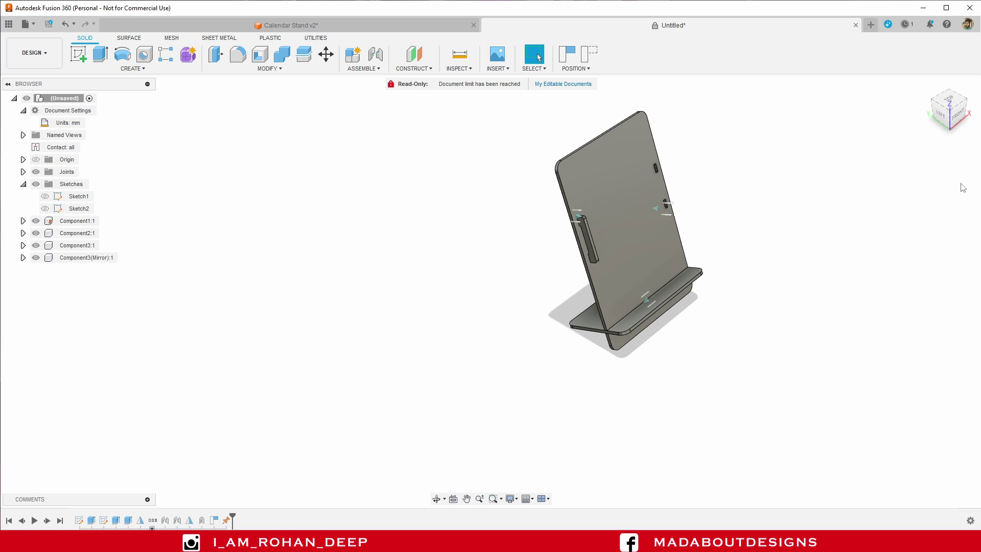
click(594, 58)
mouse_move(684, 179)
mouse_down()
mouse_move(728, 185)
mouse_move(668, 180)
mouse_up()
Apply the 3D Ash - Glossy wood appearance to the whole stand assembly.
key(F6)
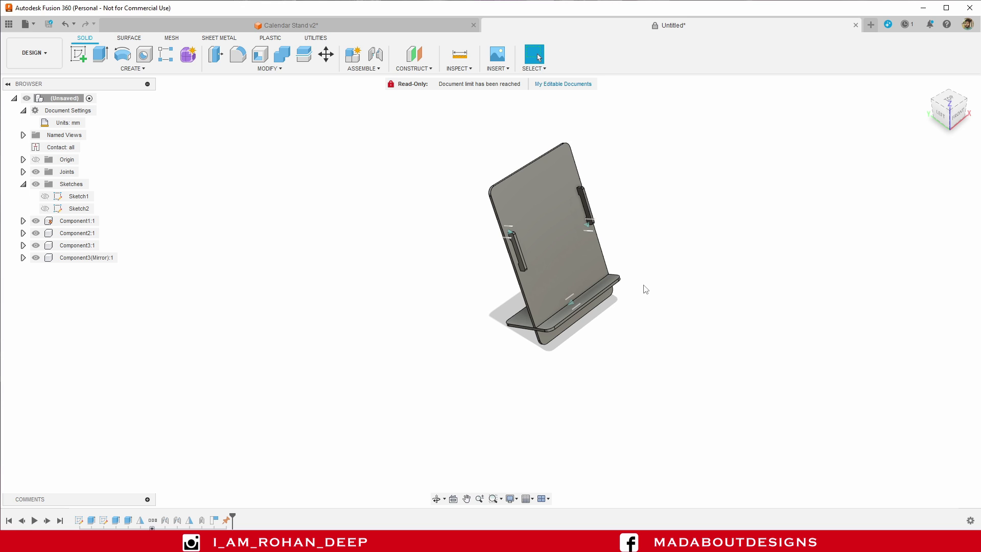
key(a)
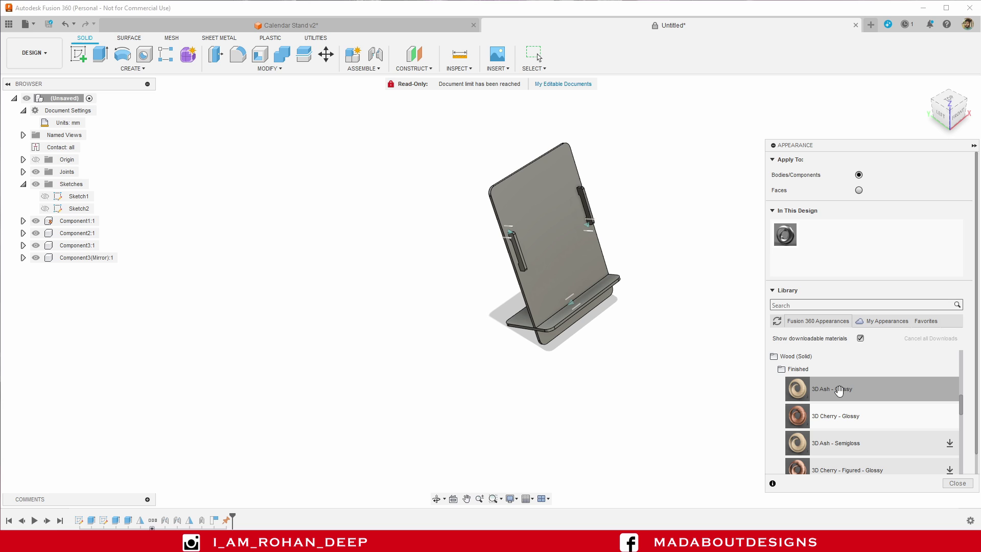
drag(839, 391, 61, 98)
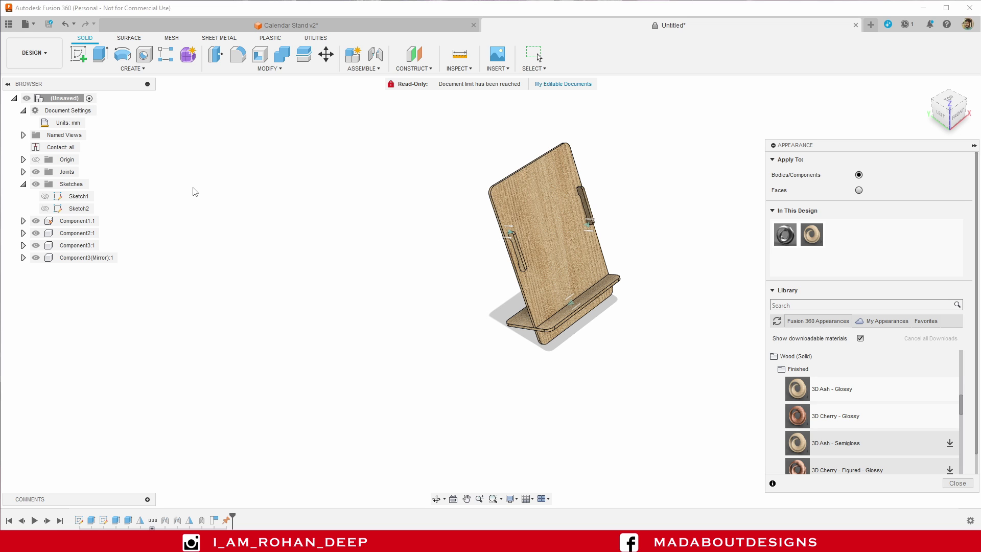